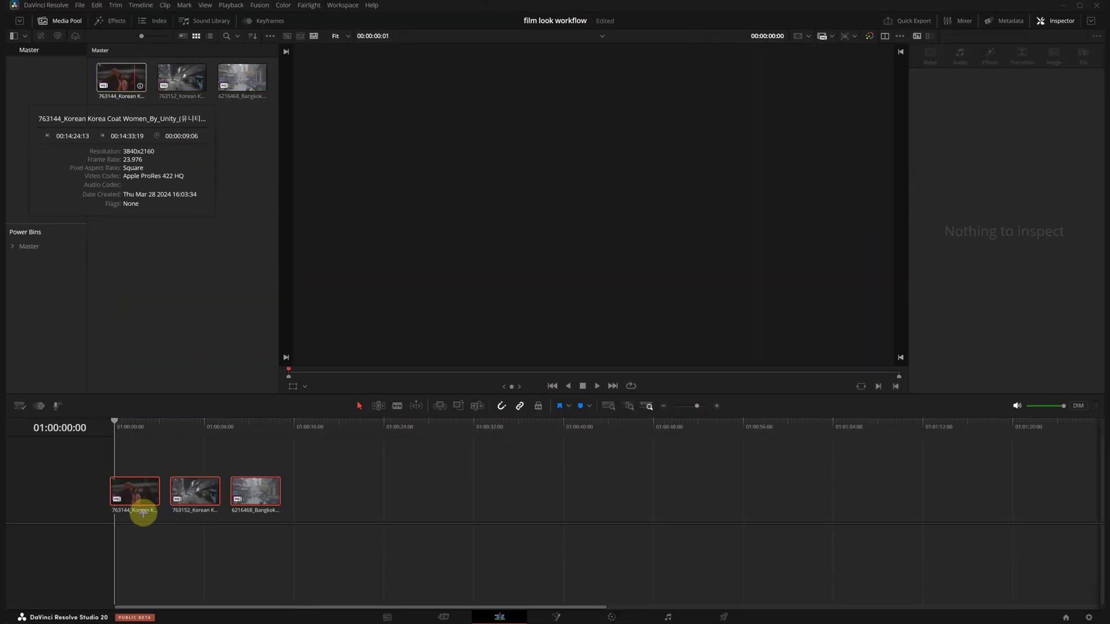
Add the three selected clips to a new timeline and scrub through the footage
{"action": "left_click", "coordinate": [182, 433]}
{"action": "left_click_drag", "start_coordinate": [186, 433], "coordinate": [769, 460]}
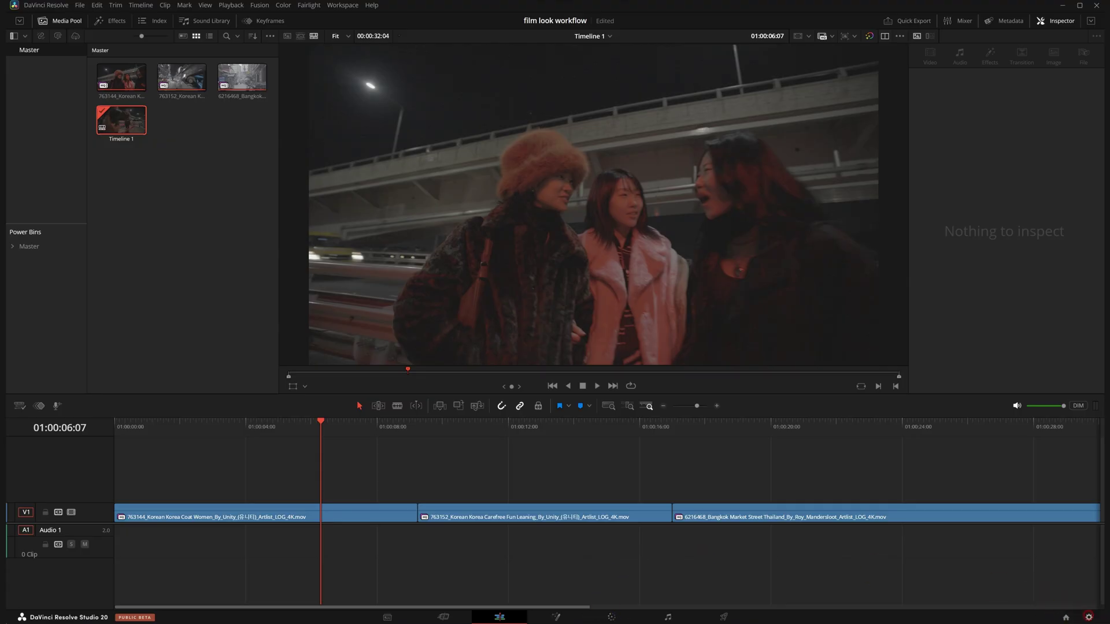
Set the project's 3D lookup table interpolation to Tetrahedral in the color management settings and save the settings
{"action": "left_click", "coordinate": [1088, 616]}
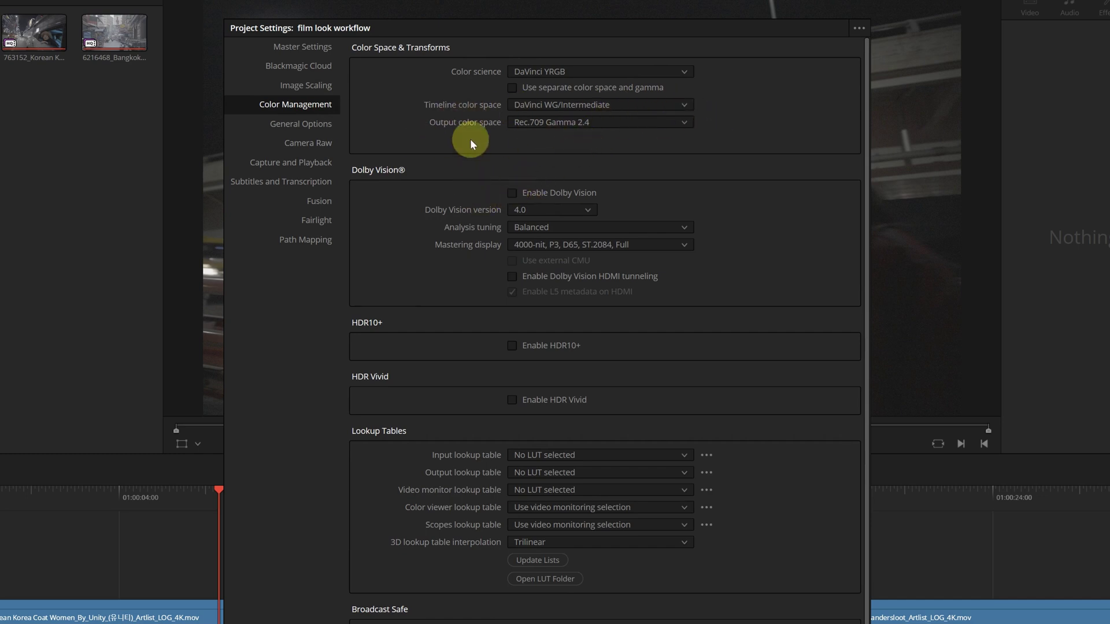
{"action": "scroll", "coordinate": [470, 139], "scroll_direction": "down", "scroll_amount": 1}
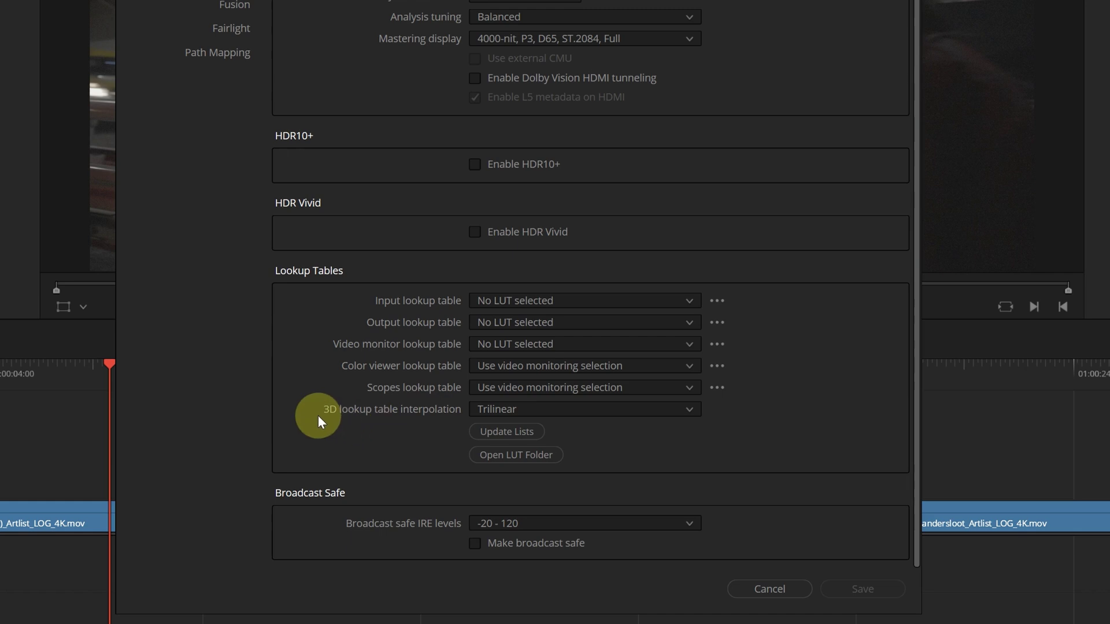
{"action": "left_click", "coordinate": [607, 413]}
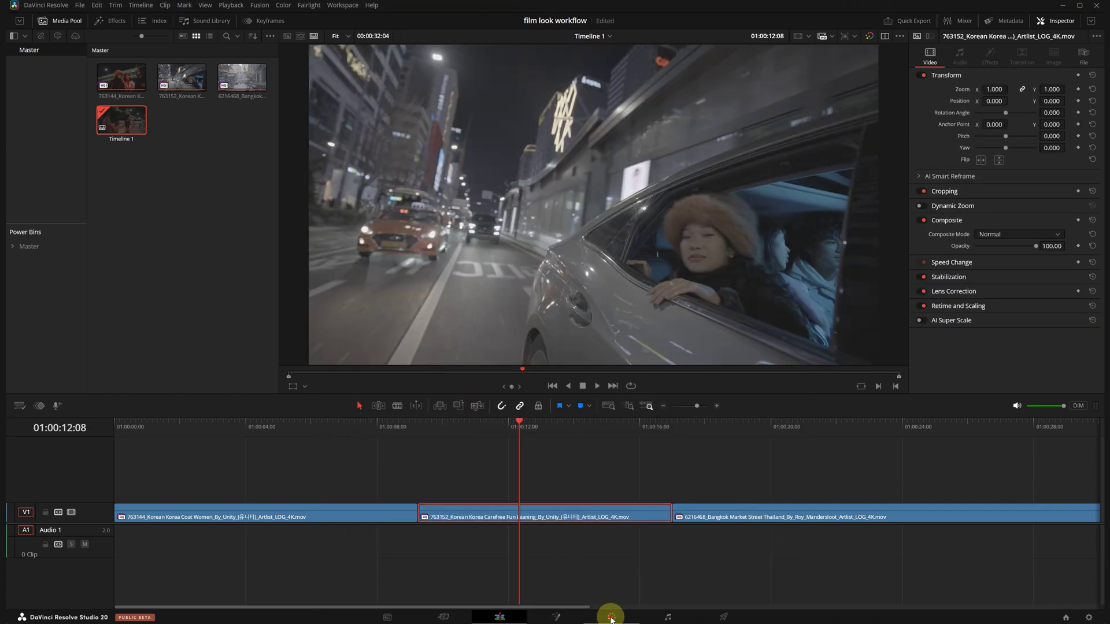
Switch to the Color page and add all three clips to a new group named film look 2
{"action": "left_click", "coordinate": [611, 618]}
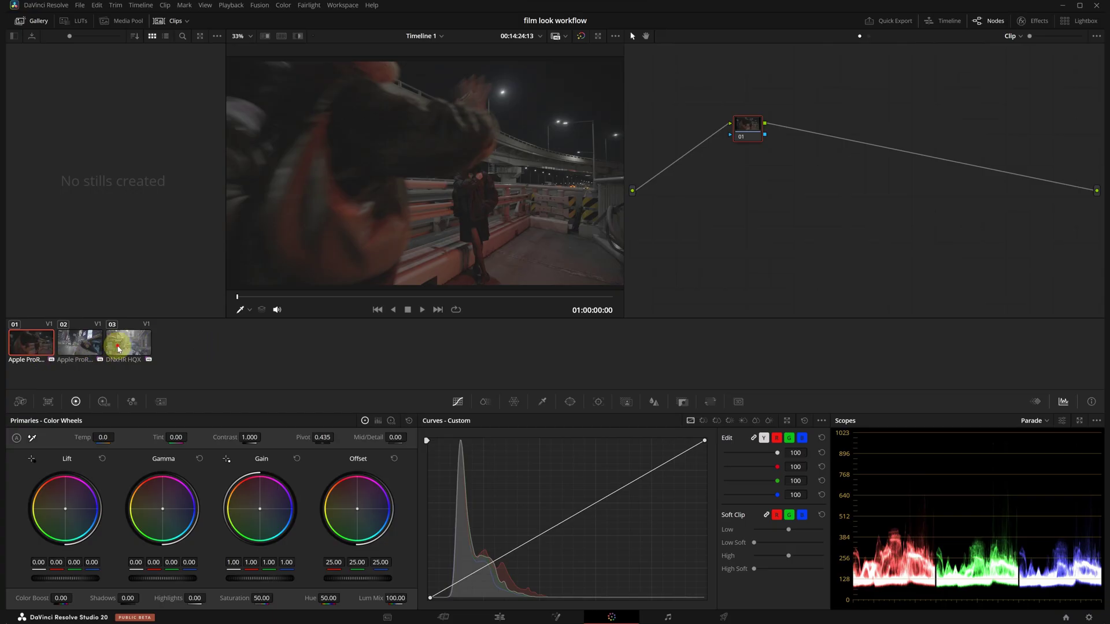
{"action": "right_click", "coordinate": [44, 347]}
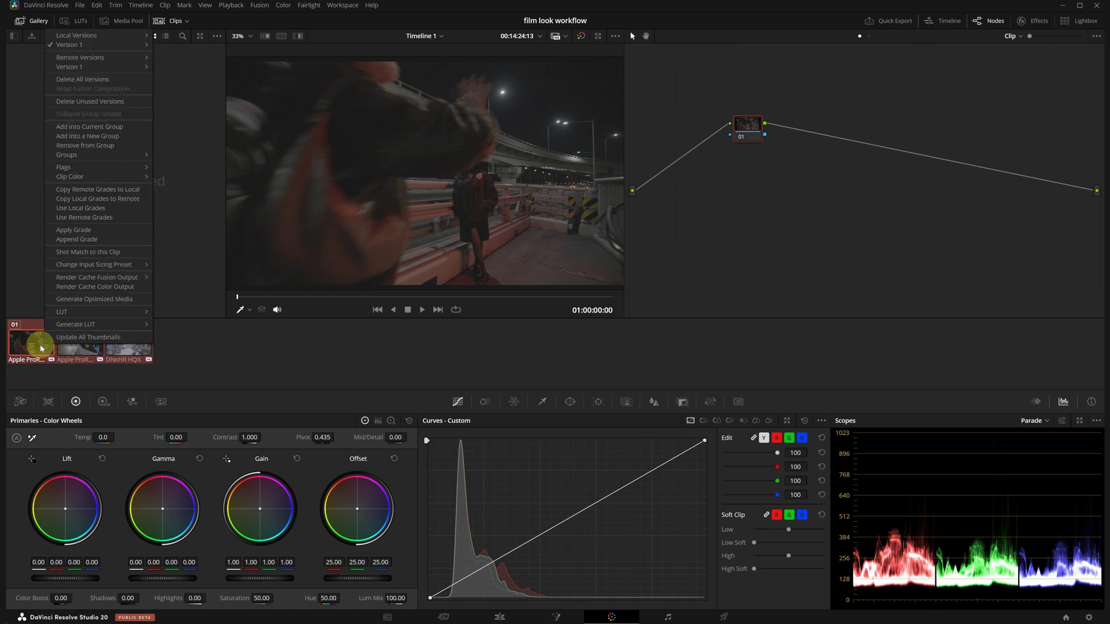
{"action": "left_click", "coordinate": [74, 138]}
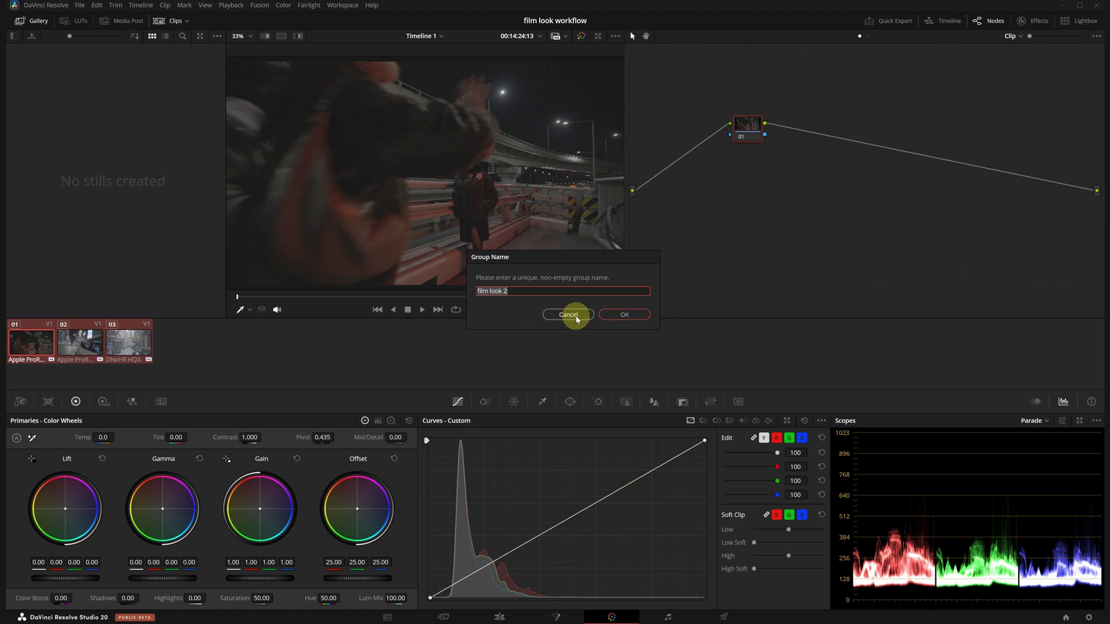
{"action": "left_click", "coordinate": [636, 317]}
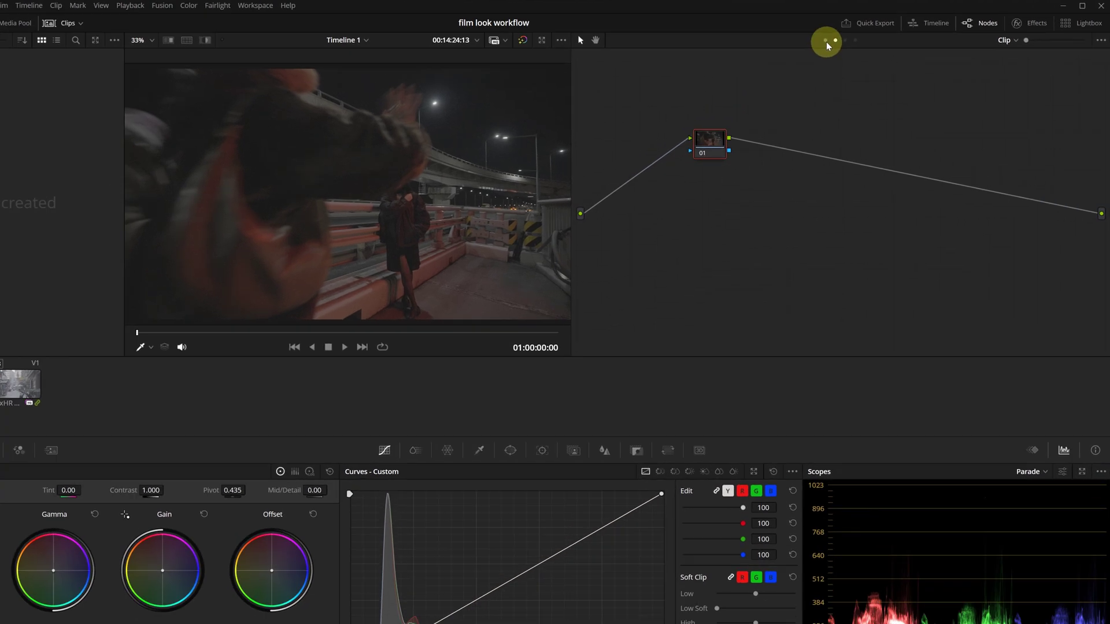
Go through the group, clip and timeline node levels and place a first node in the Timeline graph
{"action": "left_click", "coordinate": [851, 36]}
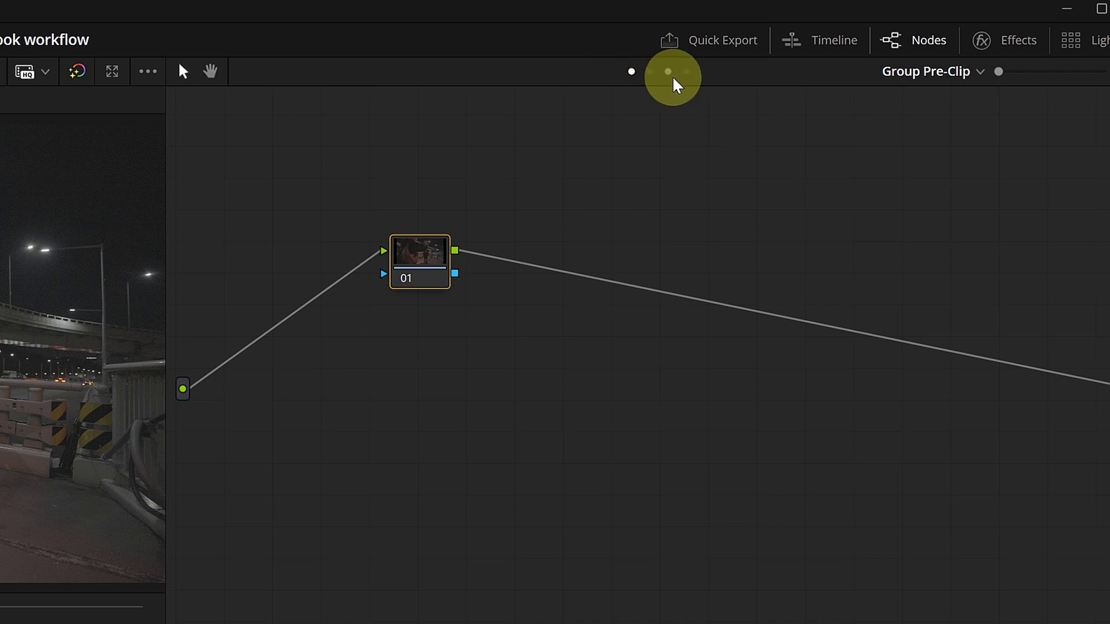
{"action": "left_click", "coordinate": [632, 71]}
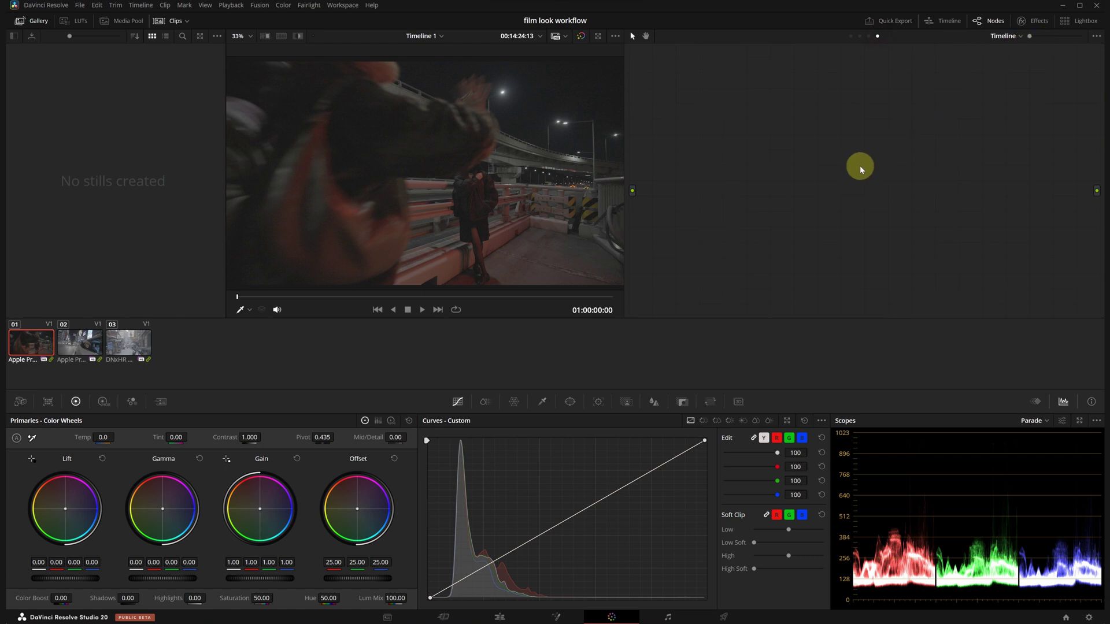
{"action": "left_click_drag", "start_coordinate": [744, 124], "coordinate": [856, 133]}
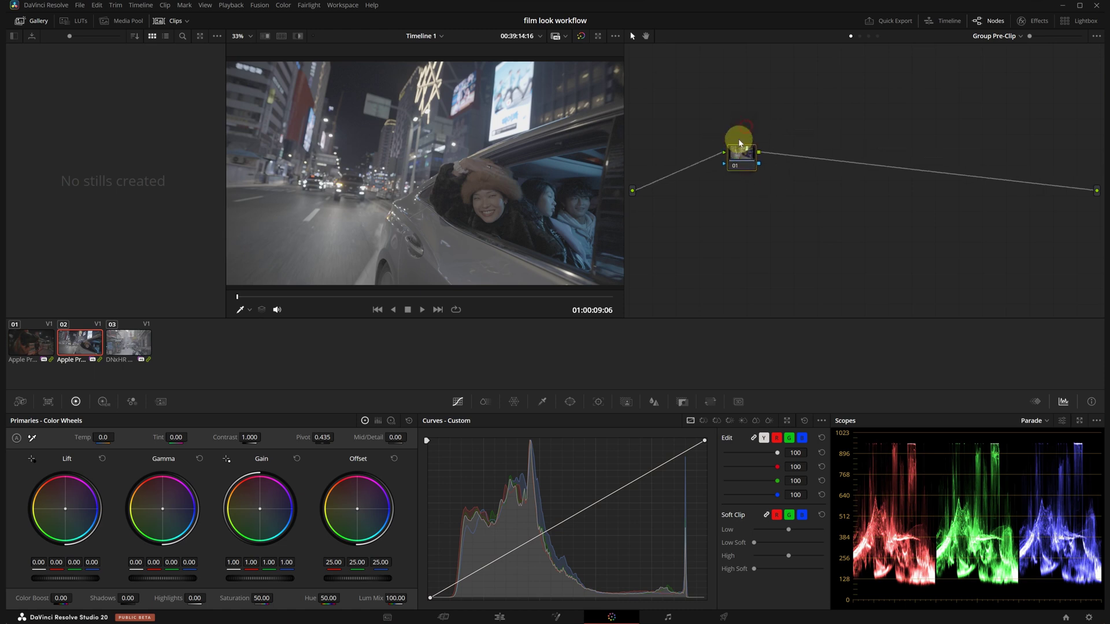
Apply a Color Space Transform to the Group Pre-Clip node with input color space Sony S-Gamut3.Cine and input gamma Sony S-Log3
{"action": "left_click", "coordinate": [1035, 21]}
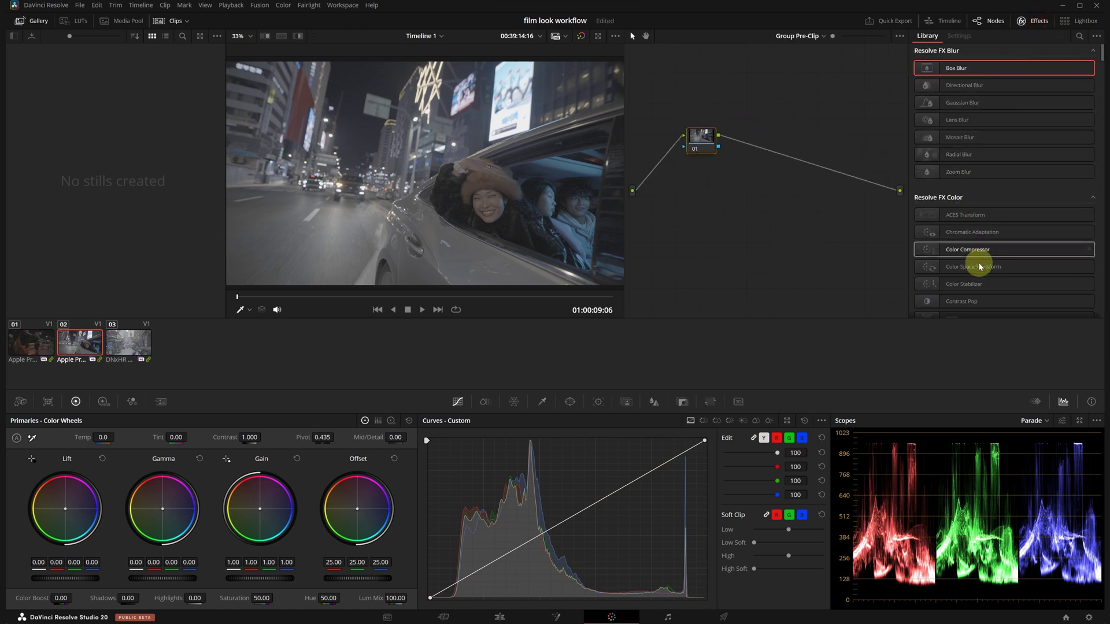
{"action": "left_click_drag", "start_coordinate": [972, 271], "coordinate": [701, 143]}
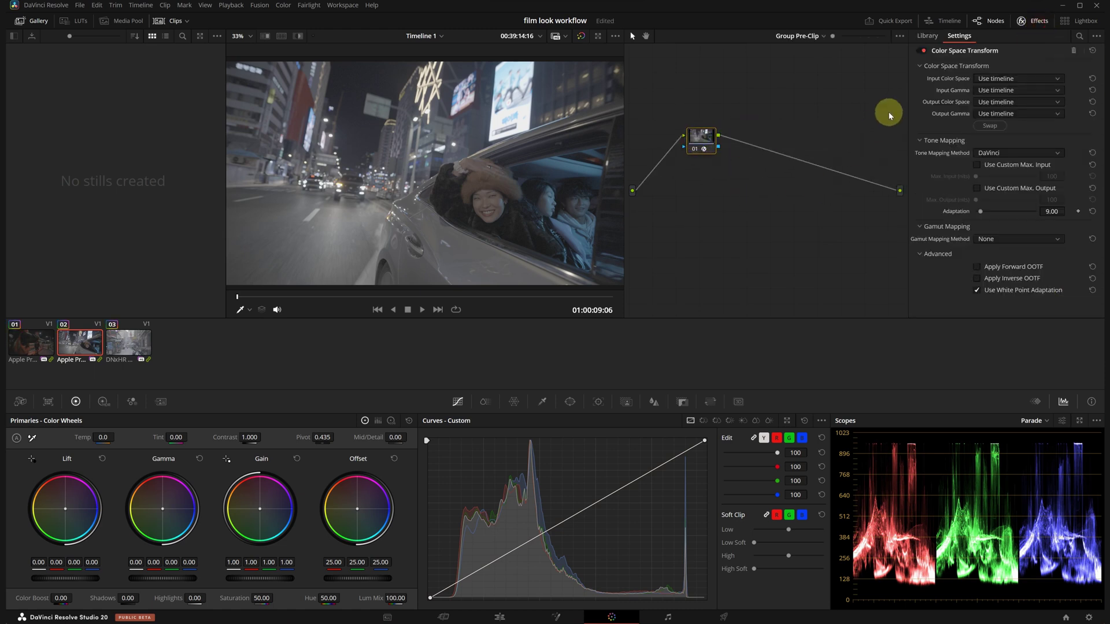
{"action": "left_click", "coordinate": [1015, 79]}
{"action": "scroll", "coordinate": [1018, 130], "scroll_direction": "down", "scroll_amount": 6}
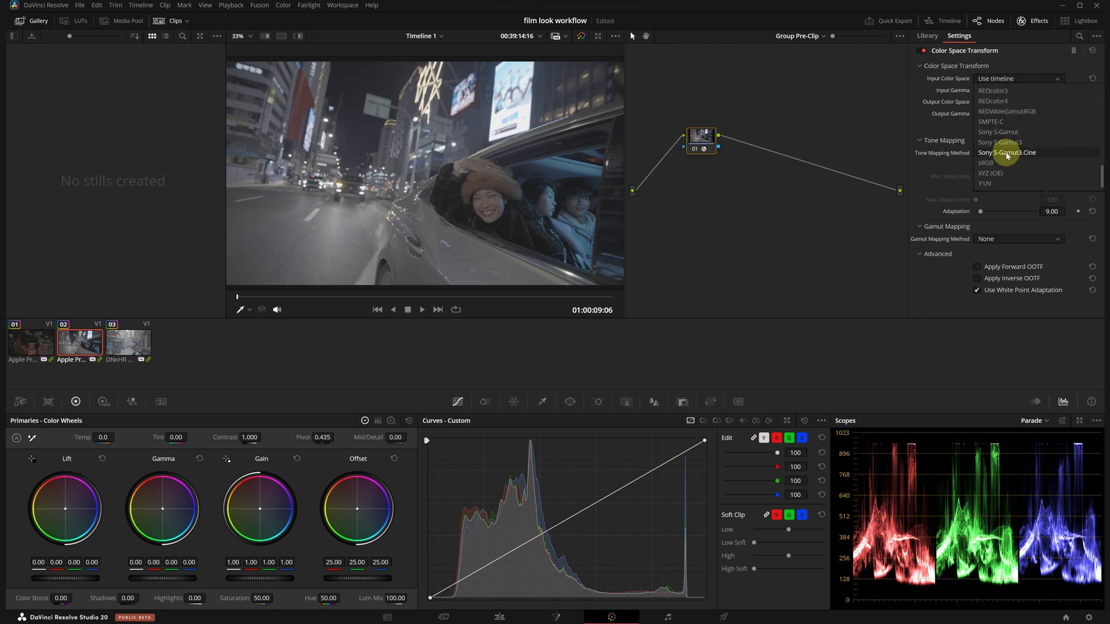
{"action": "left_click", "coordinate": [1007, 154]}
{"action": "left_click", "coordinate": [1006, 91]}
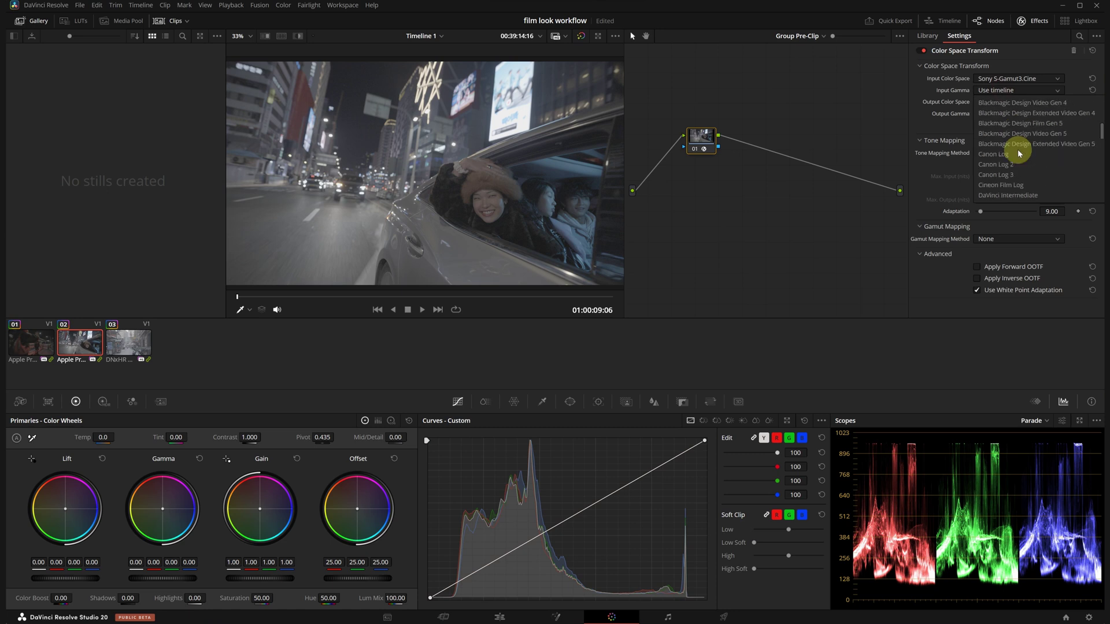
{"action": "left_click", "coordinate": [1010, 155]}
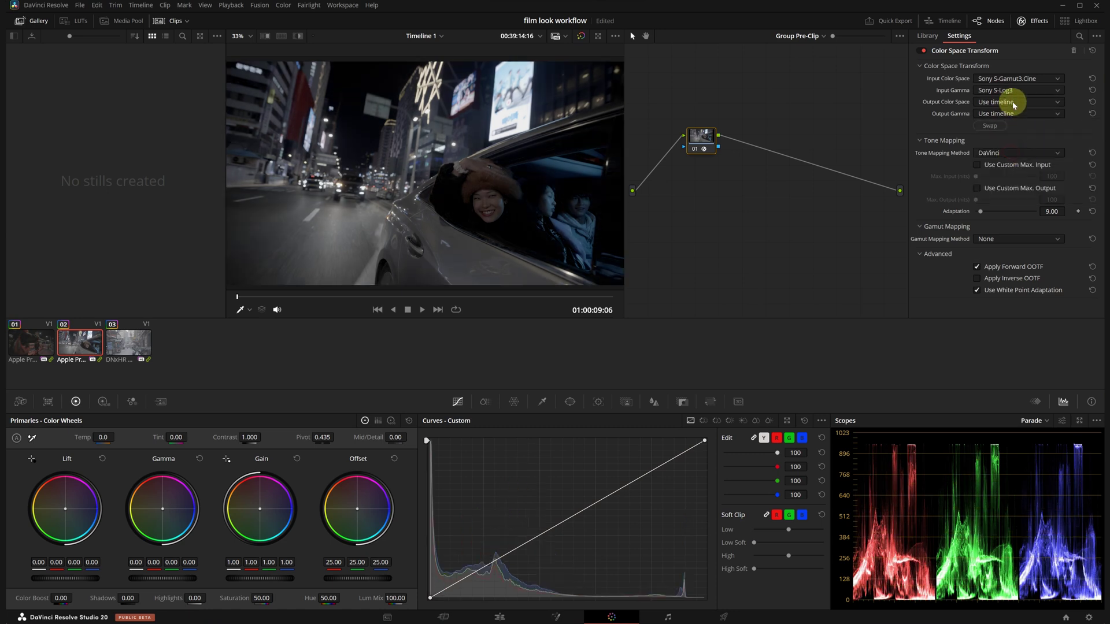
Set the pre-clip transform's output color space to DaVinci Wide Gamut, output gamma to DaVinci Intermediate and tone mapping to None
{"action": "left_click", "coordinate": [989, 104]}
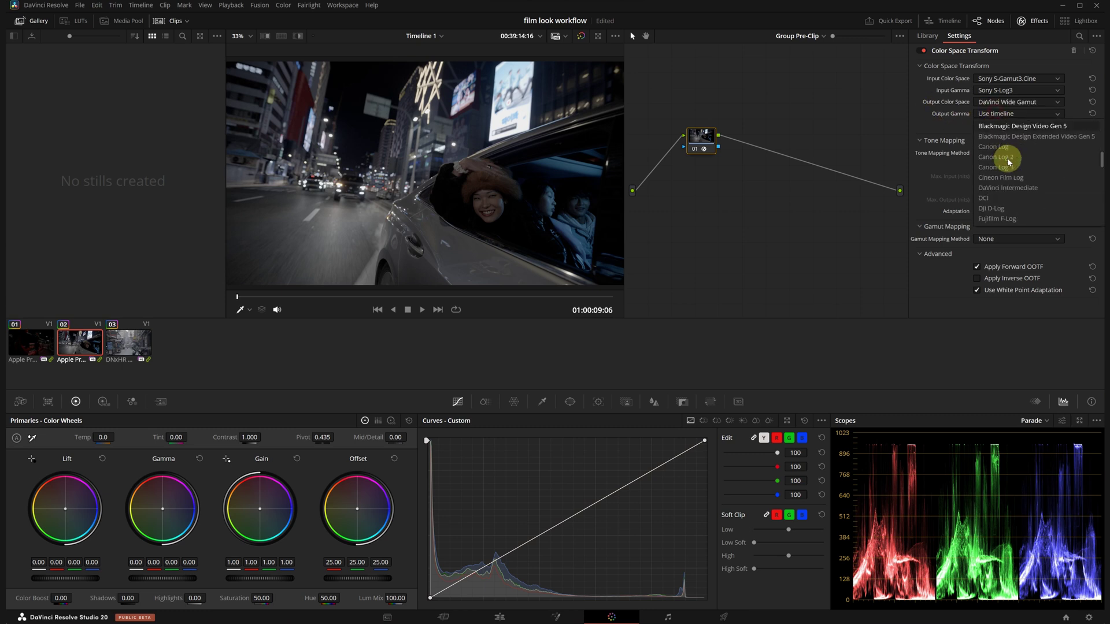
{"action": "left_click", "coordinate": [1024, 190]}
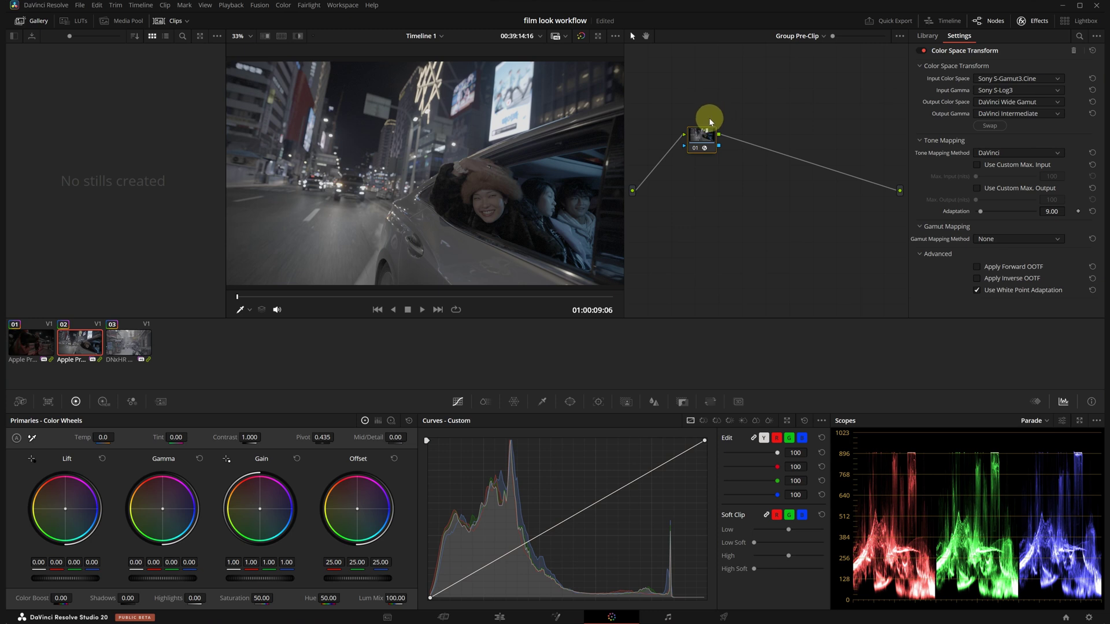
{"action": "left_click", "coordinate": [1016, 155]}
{"action": "left_click", "coordinate": [1003, 156]}
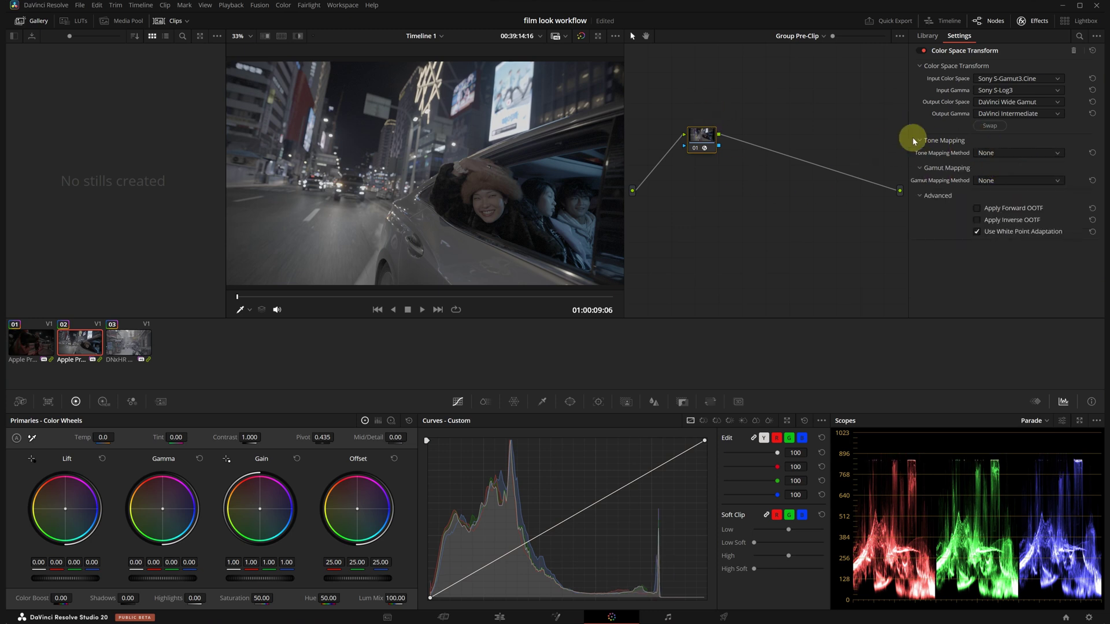
{"action": "left_click", "coordinate": [1033, 21]}
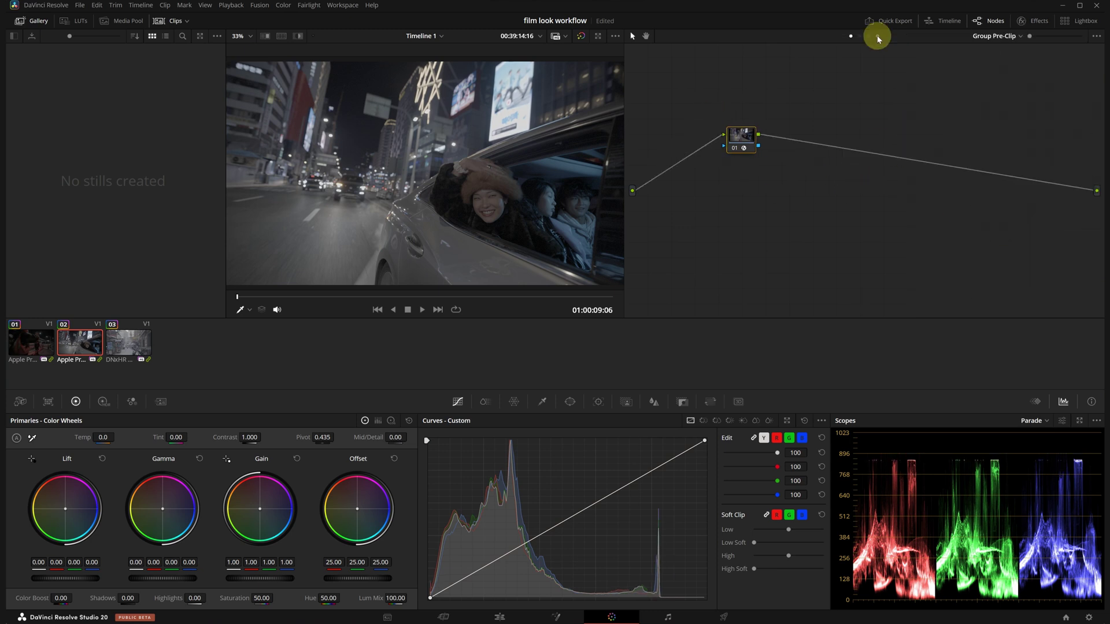
Add two more serial nodes to the Timeline node graph and space the last one apart from the others
{"action": "left_click", "coordinate": [878, 36]}
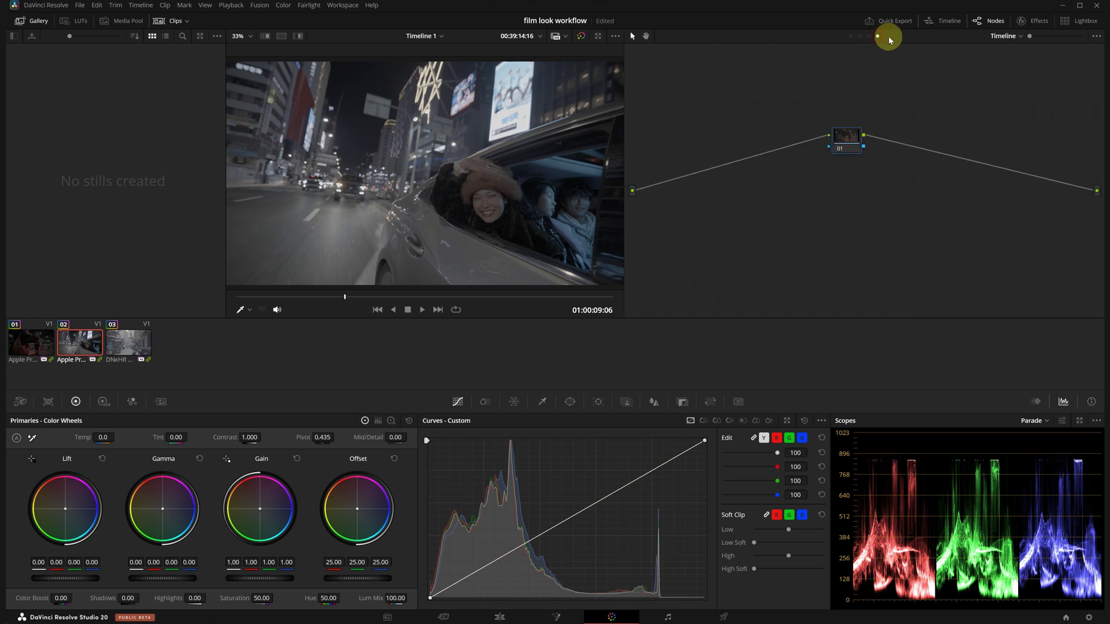
{"action": "key", "text": "alt+s"}
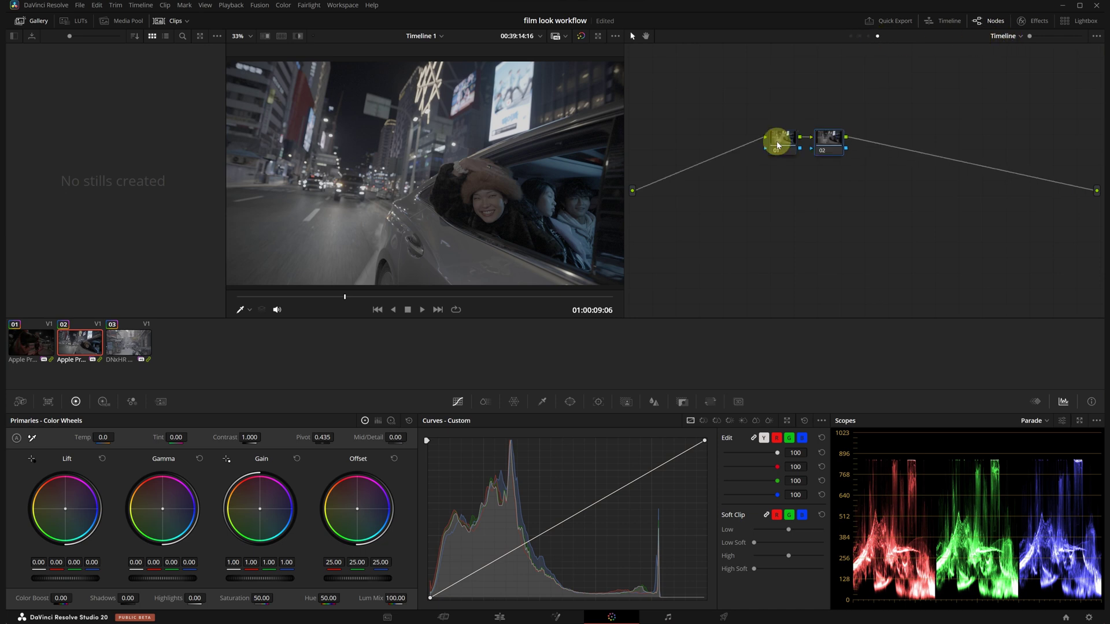
{"action": "left_click_drag", "start_coordinate": [870, 143], "coordinate": [904, 141]}
Apply a Color Space Transform to the third Timeline node with input color space DaVinci Wide Gamut and input gamma DaVinci Intermediate
{"action": "left_click", "coordinate": [1045, 22]}
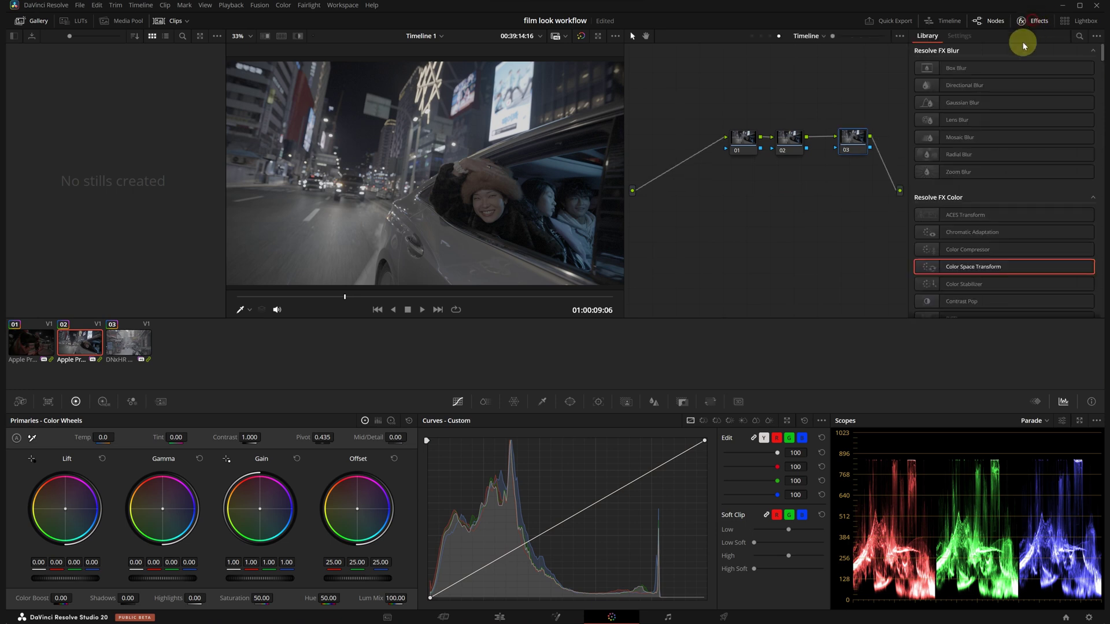
{"action": "left_click_drag", "start_coordinate": [979, 266], "coordinate": [851, 141]}
{"action": "left_click", "coordinate": [999, 80]}
{"action": "scroll", "coordinate": [1008, 121], "scroll_direction": "down", "scroll_amount": 5}
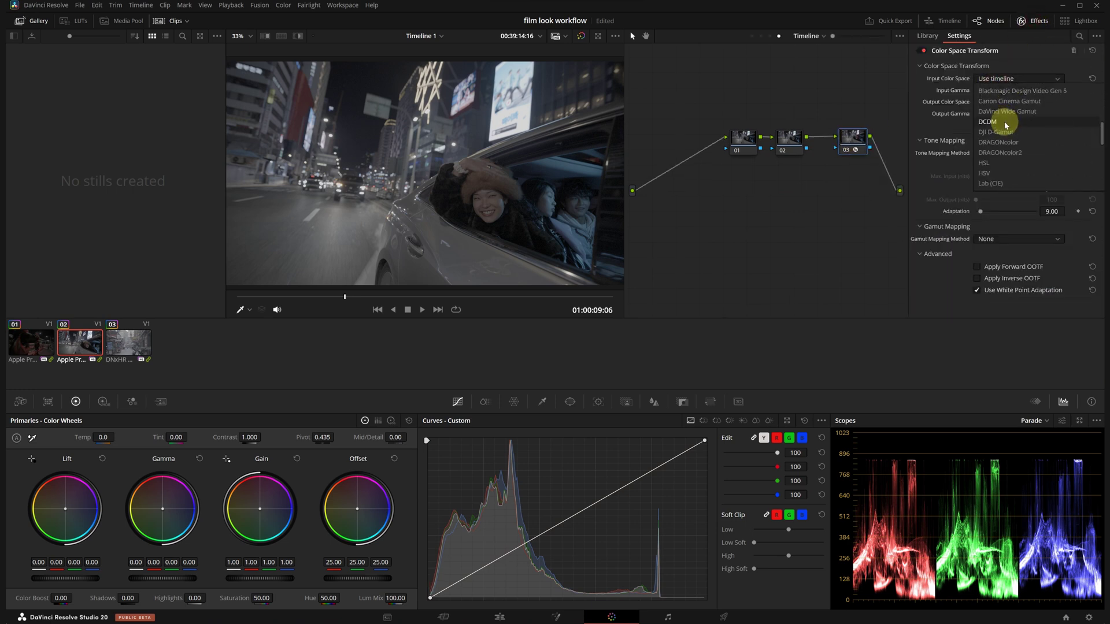
{"action": "left_click", "coordinate": [1009, 112]}
{"action": "left_click", "coordinate": [1006, 91]}
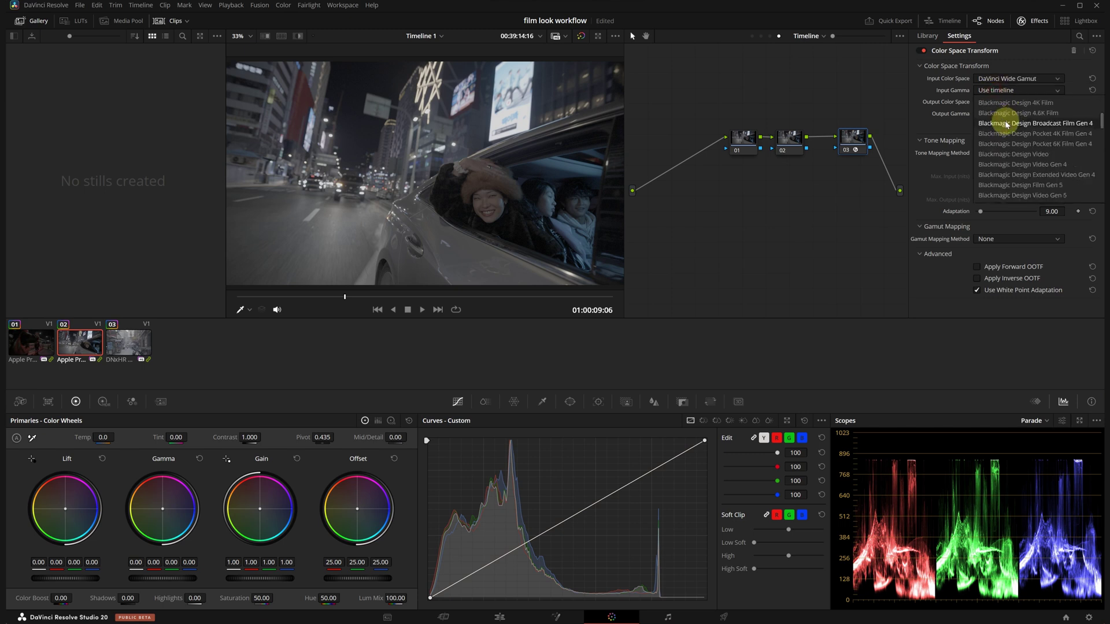
{"action": "left_click", "coordinate": [1009, 164]}
Set the third Timeline node's output color space to Rec.709 and its output gamma to Gamma 2.4
{"action": "left_click", "coordinate": [1018, 101]}
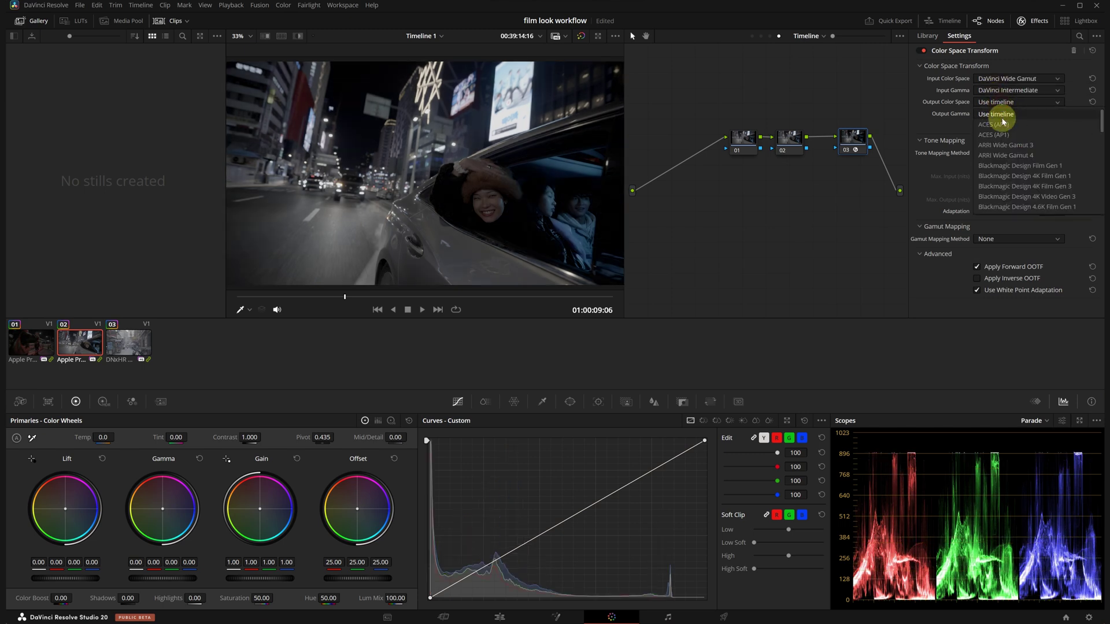
{"action": "scroll", "coordinate": [1006, 145], "scroll_direction": "down", "scroll_amount": 4}
{"action": "left_click", "coordinate": [1003, 165]}
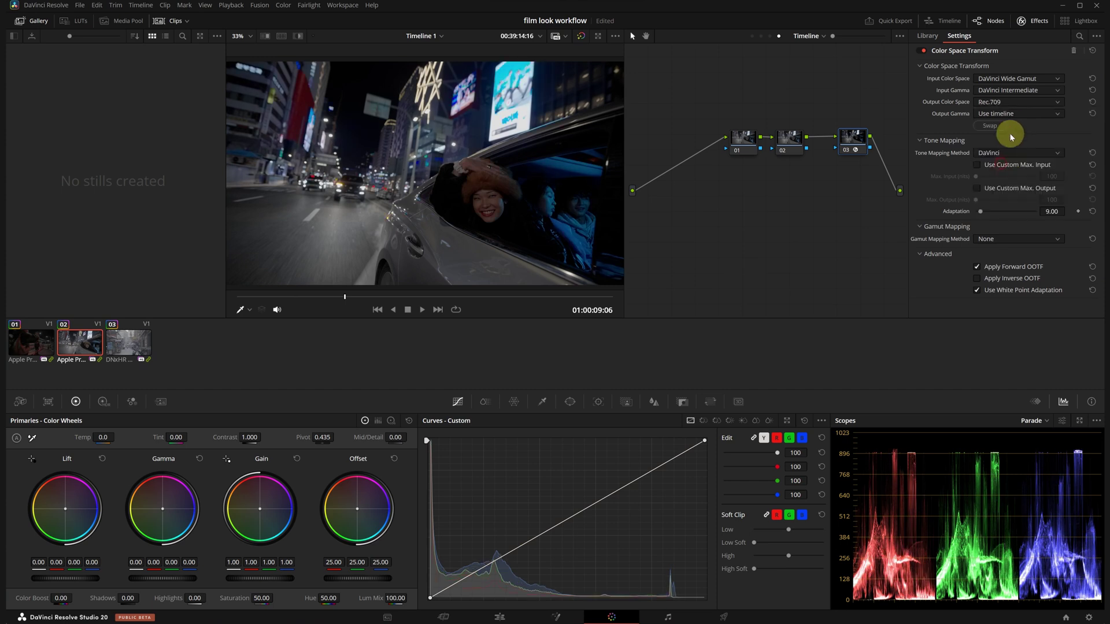
{"action": "left_click", "coordinate": [1013, 115]}
{"action": "scroll", "coordinate": [1009, 157], "scroll_direction": "down", "scroll_amount": 6}
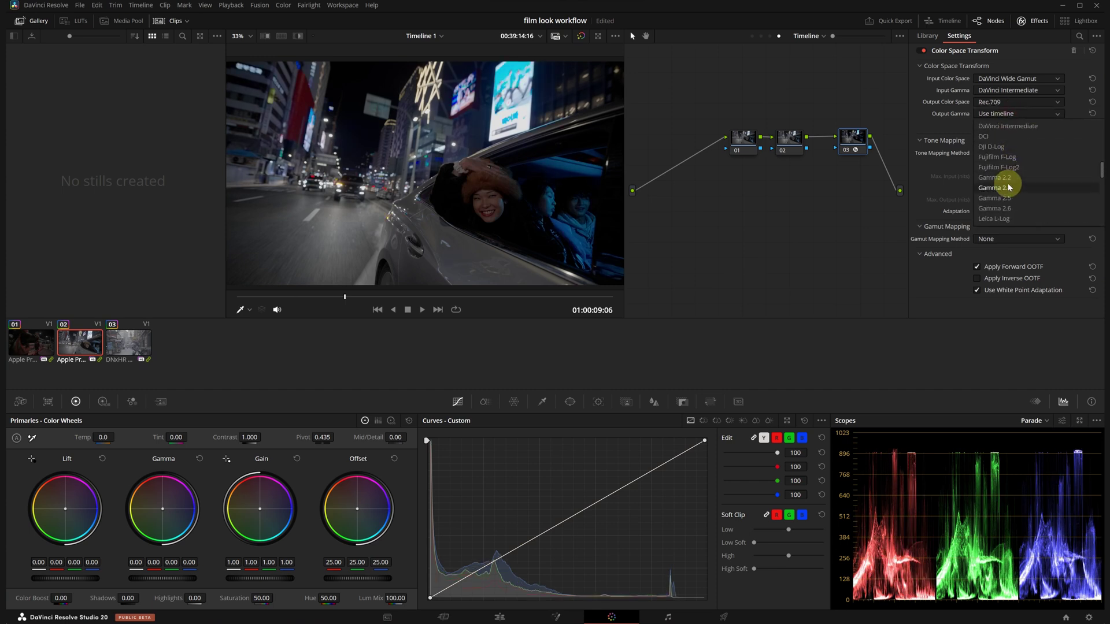
{"action": "left_click", "coordinate": [1009, 187]}
Set tone mapping to Luminance Mapping with custom maximum input 10000 and output 100 nits, and gamut mapping to Saturation Compression
{"action": "left_click", "coordinate": [1016, 154]}
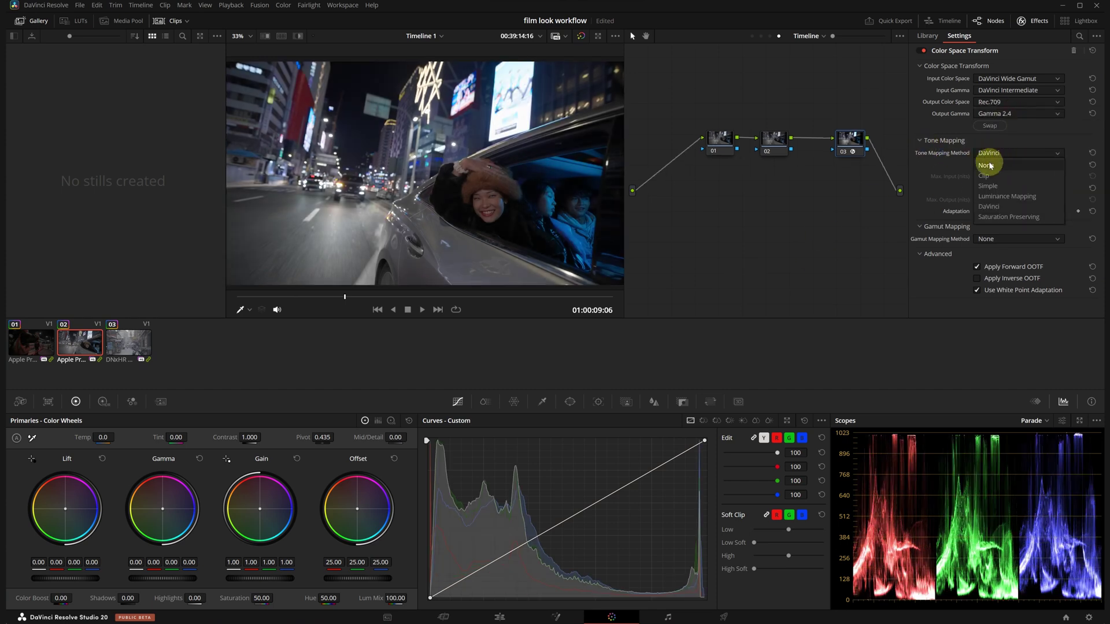
{"action": "left_click", "coordinate": [1003, 198]}
{"action": "left_click", "coordinate": [977, 189]}
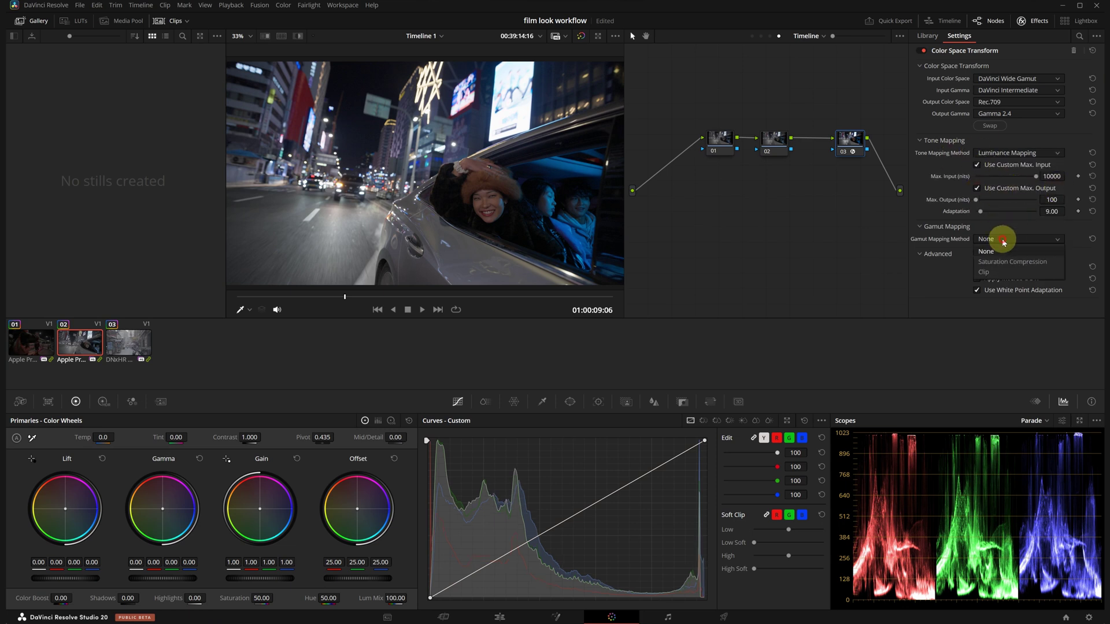
{"action": "left_click", "coordinate": [1001, 263]}
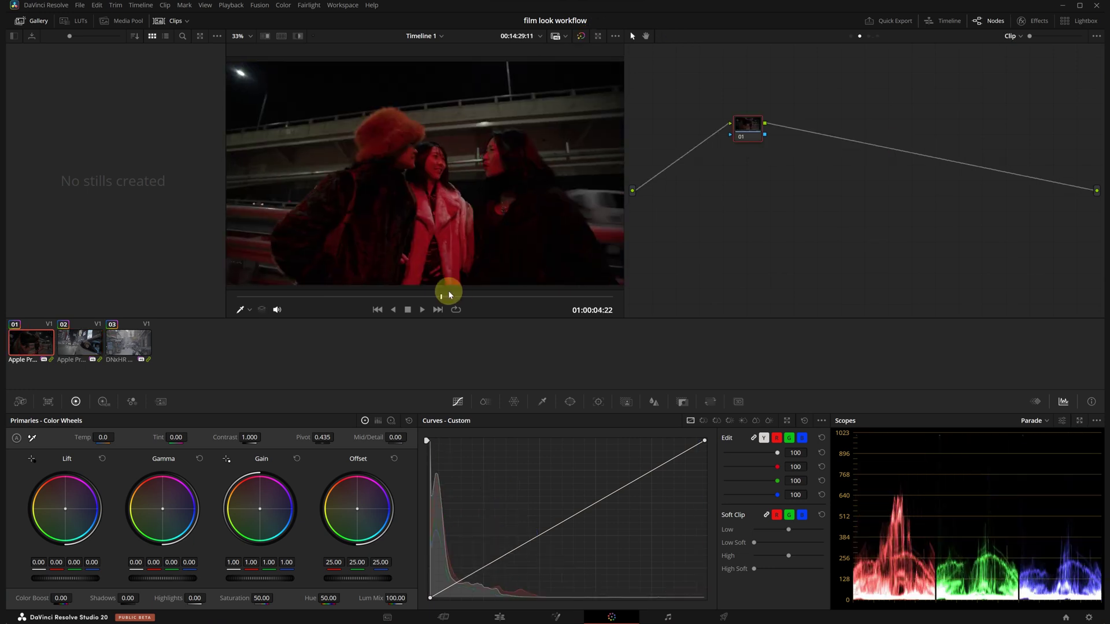
Scrub through the clips to examine the color-transformed footage
{"action": "left_click", "coordinate": [454, 297]}
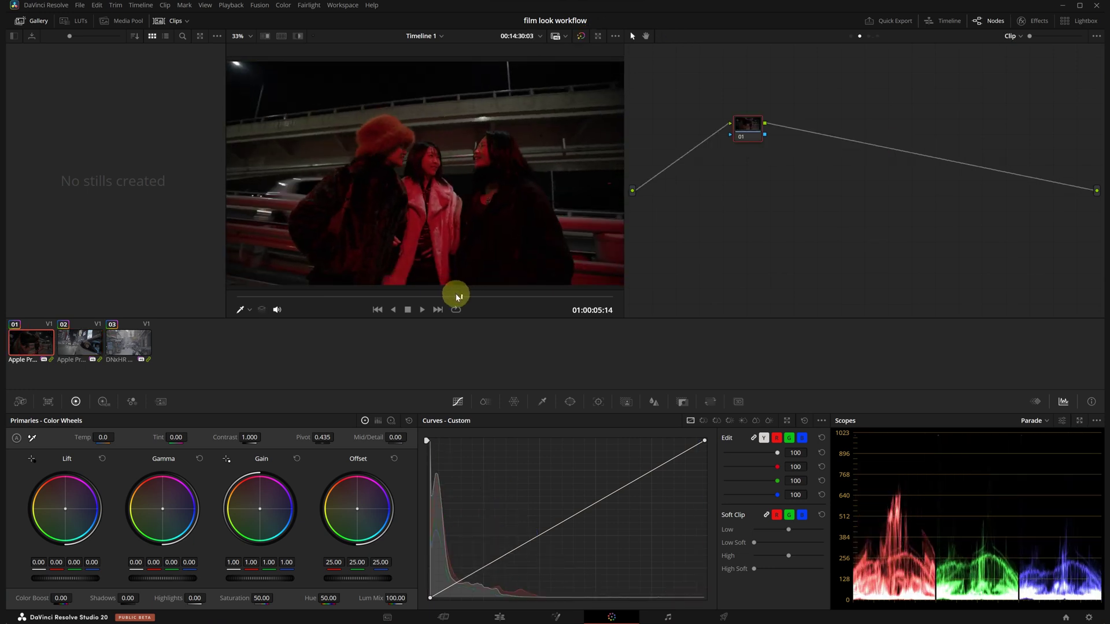
{"action": "left_click", "coordinate": [120, 348]}
{"action": "left_click_drag", "start_coordinate": [258, 297], "coordinate": [323, 294]}
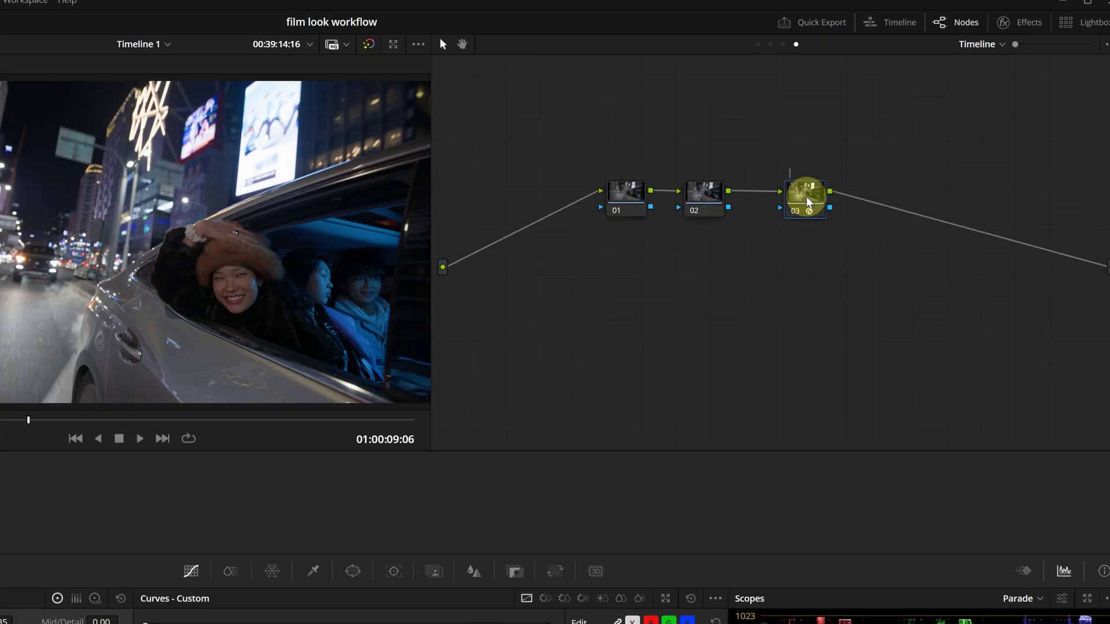
Label the transform node in the Group Pre-Clip graph and label the third Timeline node CST OUT
{"action": "type", "text": "CST OUT"}
Switch between the three clips to compare how the shared color transforms look on each one
{"action": "left_click", "coordinate": [153, 341]}
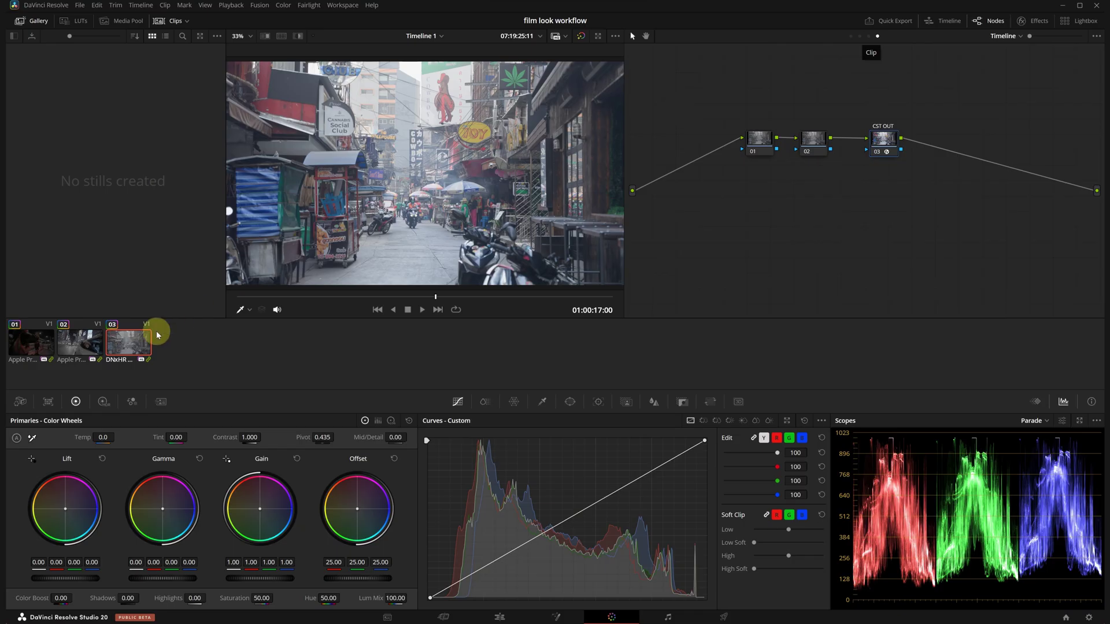
{"action": "left_click", "coordinate": [95, 341]}
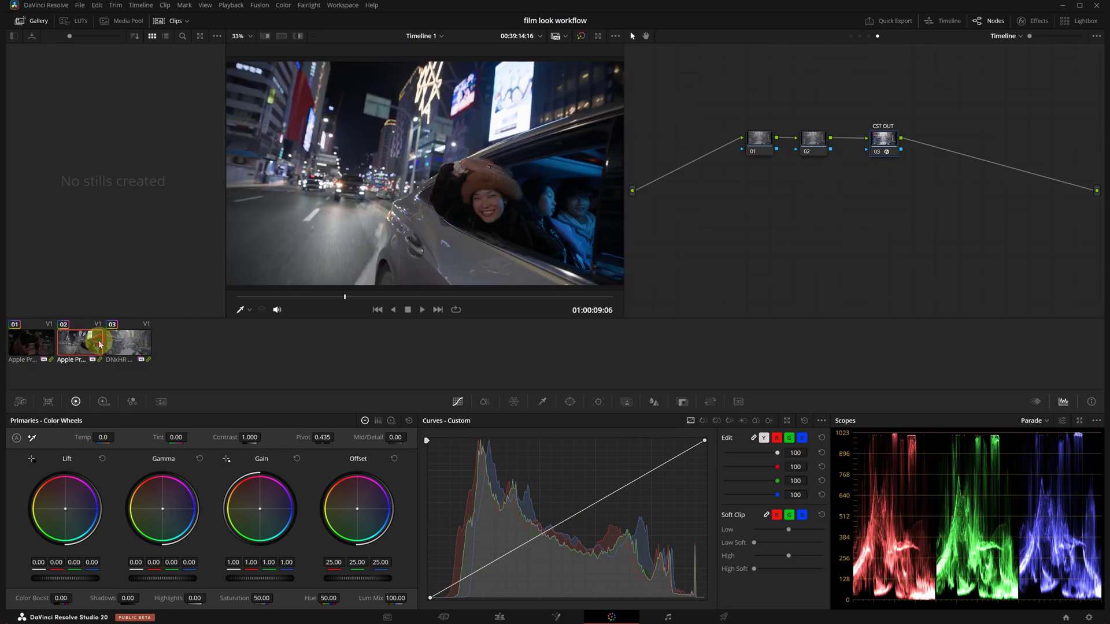
{"action": "left_click", "coordinate": [43, 347]}
{"action": "left_click", "coordinate": [81, 344]}
{"action": "left_click", "coordinate": [111, 350]}
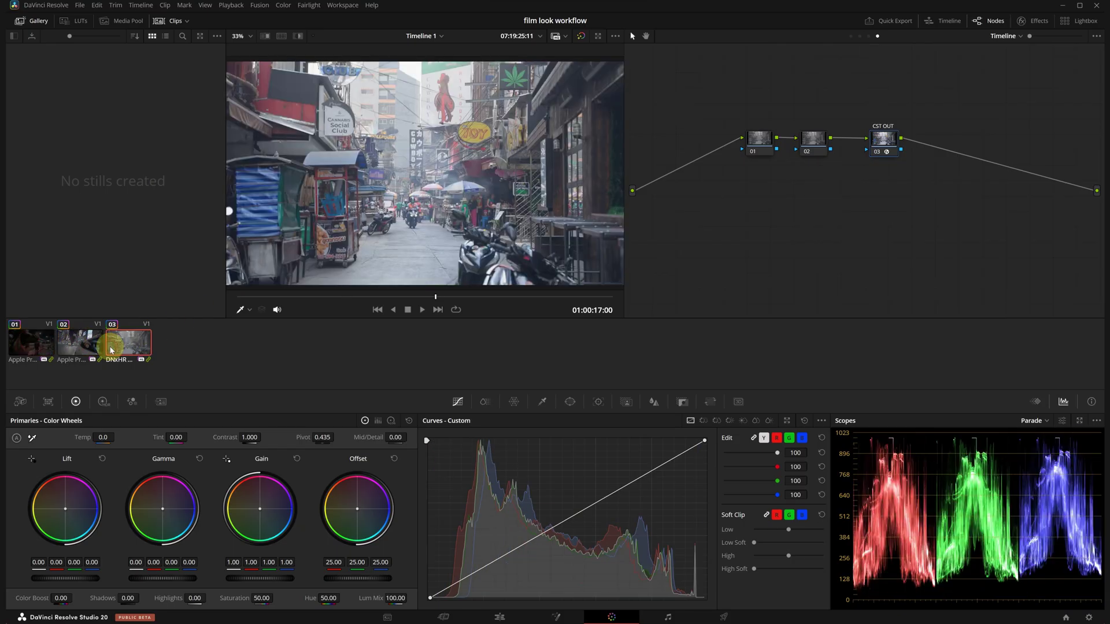
Look over the three clips again, view the Group Post-Clip node graph, and return to the Timeline node graph
{"action": "left_click", "coordinate": [42, 346]}
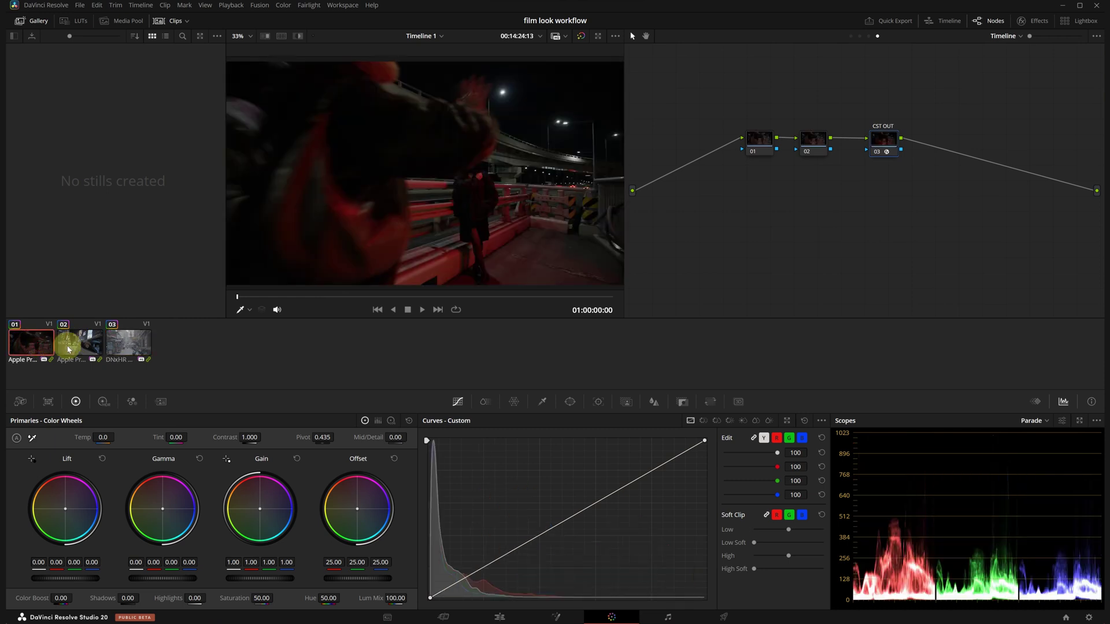
{"action": "left_click", "coordinate": [73, 346]}
{"action": "left_click", "coordinate": [129, 341]}
{"action": "left_click", "coordinate": [869, 36]}
{"action": "left_click", "coordinate": [878, 36]}
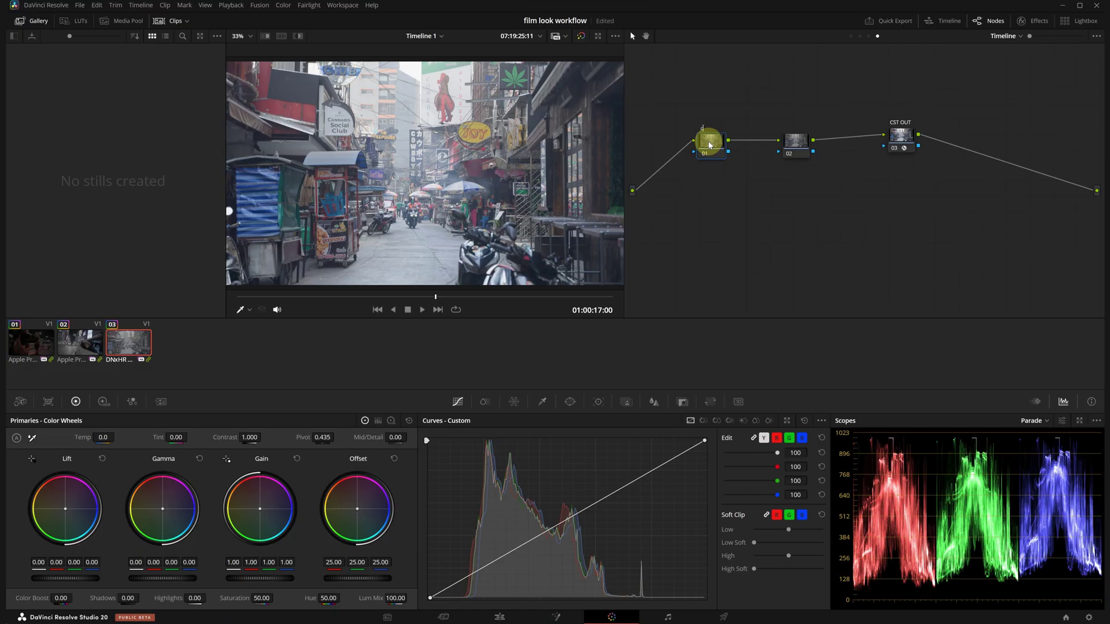
Label the first two Timeline nodes contrast and look, and add a serial node labelled texture before CST OUT
{"action": "type", "text": "tras"}
{"action": "left_click_drag", "start_coordinate": [796, 140], "coordinate": [765, 141]}
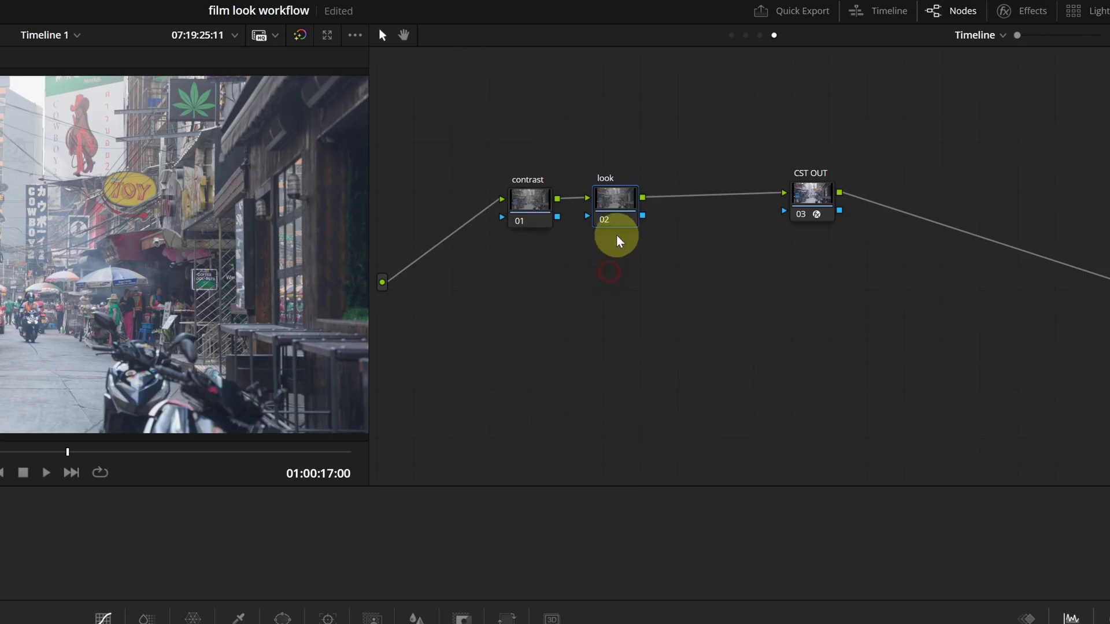
{"action": "key", "text": "alt+s"}
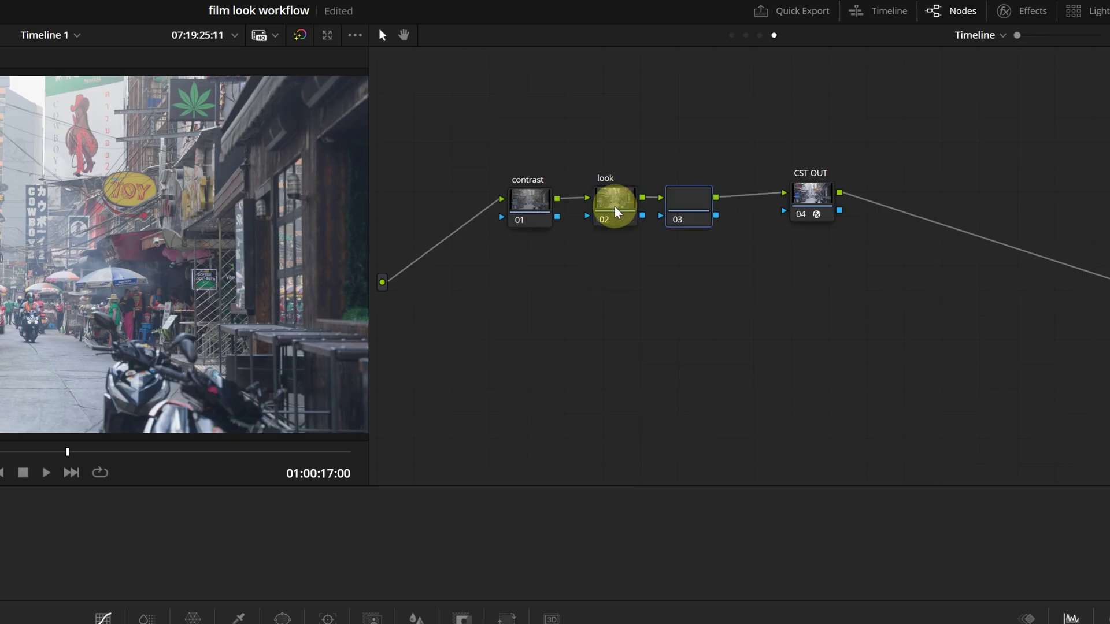
{"action": "type", "text": "texture"}
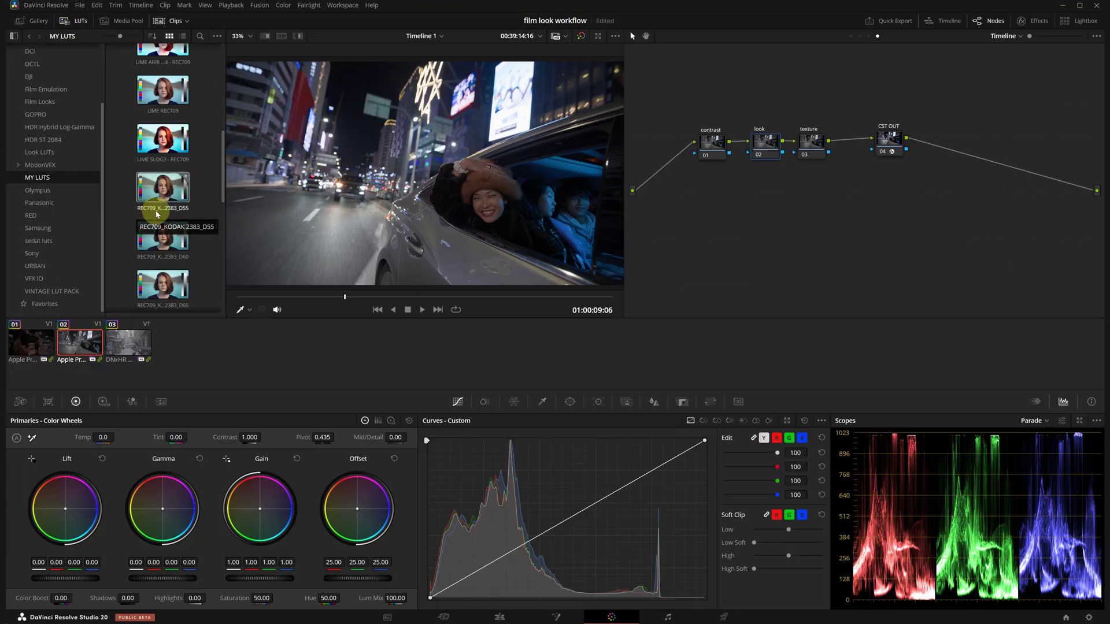
Apply the REC709_KODAK2383_D55 LUT to the look node and add two serial nodes after CST OUT
{"action": "left_click_drag", "start_coordinate": [163, 198], "coordinate": [758, 154]}
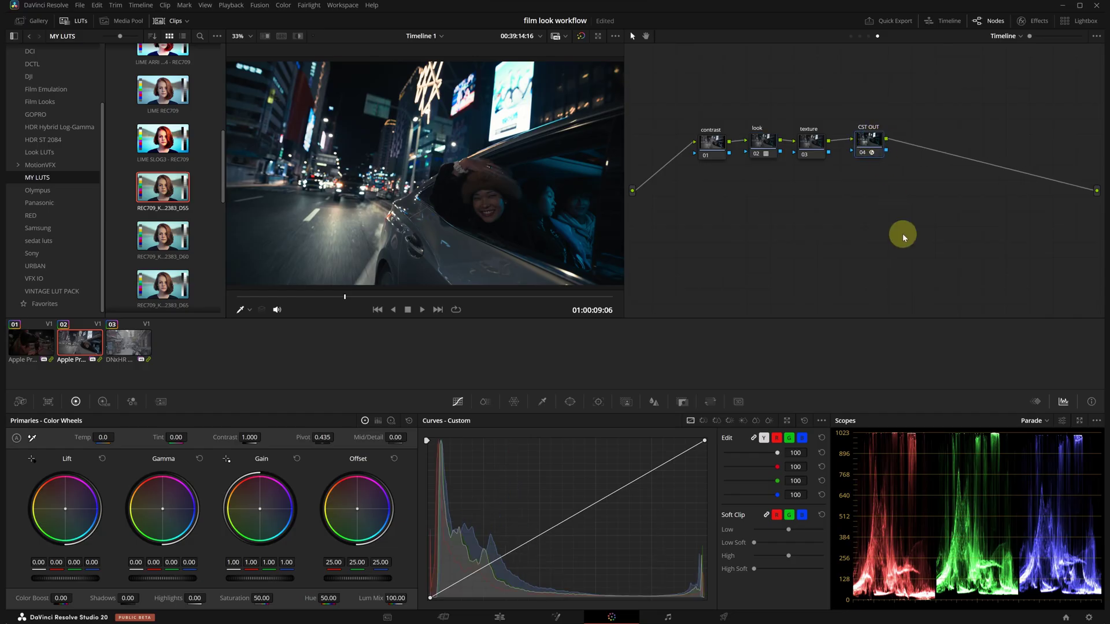
{"action": "key", "text": "alt+s"}
{"action": "key", "text": "alt+s"}
Browse the Film Looks LUTs with the thumbnail area widened, and disable the look node
{"action": "scroll", "coordinate": [43, 130], "scroll_direction": "up", "scroll_amount": 2}
{"action": "left_click", "coordinate": [43, 131]}
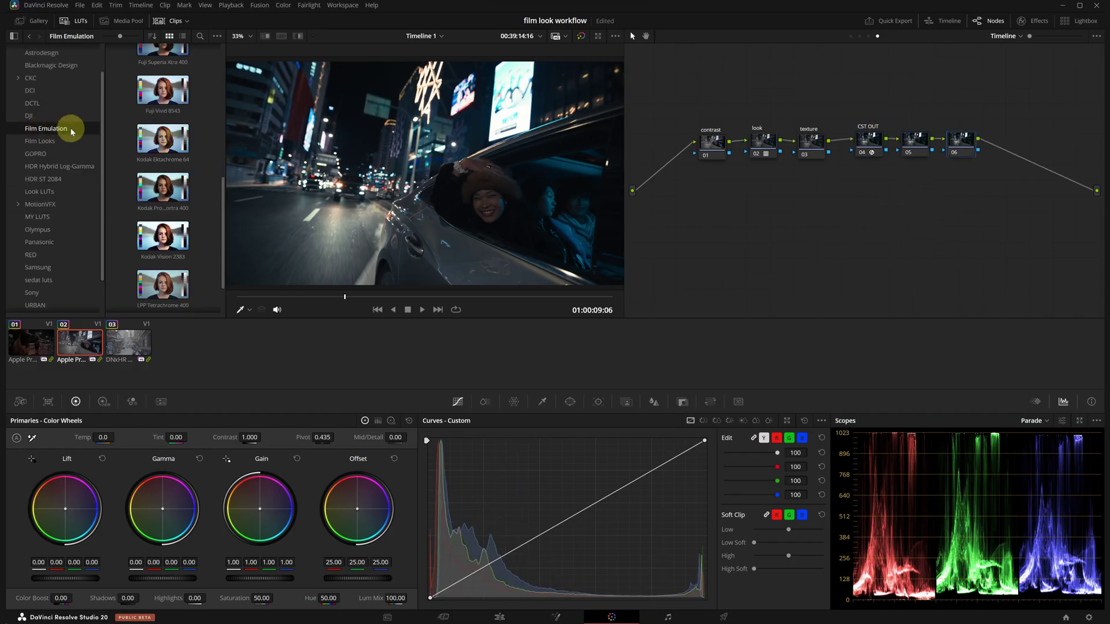
{"action": "left_click", "coordinate": [69, 141]}
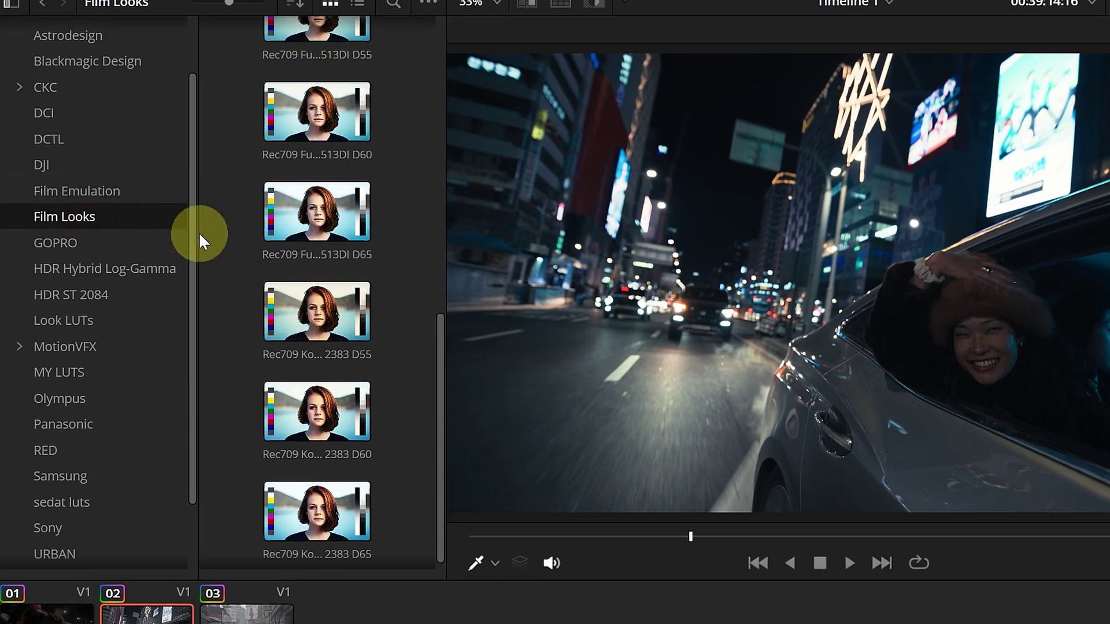
{"action": "left_click_drag", "start_coordinate": [199, 231], "coordinate": [85, 237]}
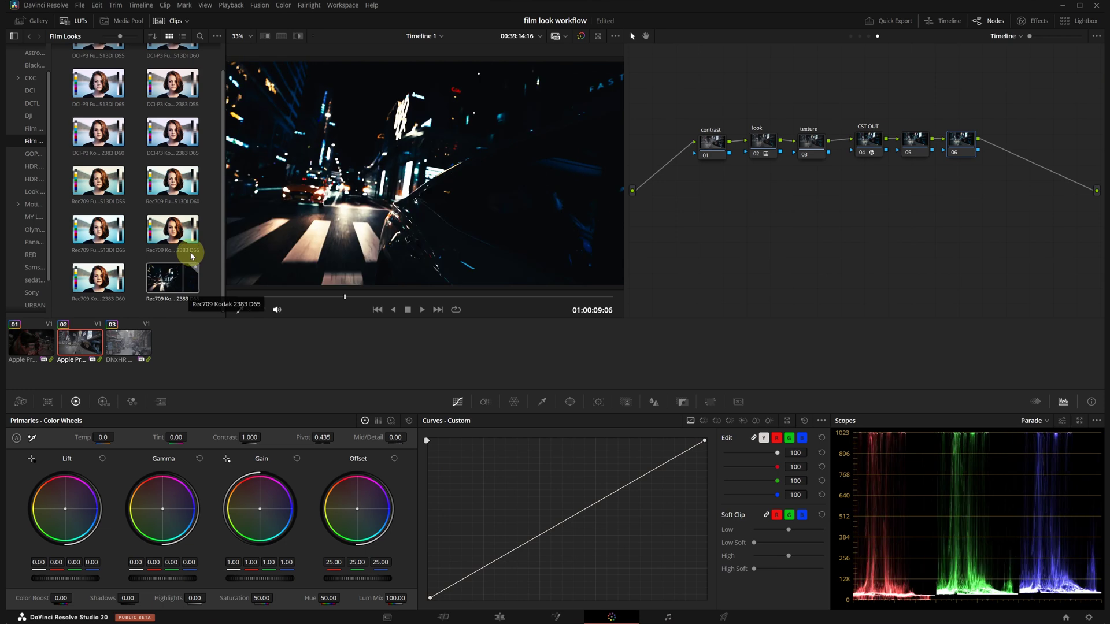
{"action": "left_click", "coordinate": [762, 156]}
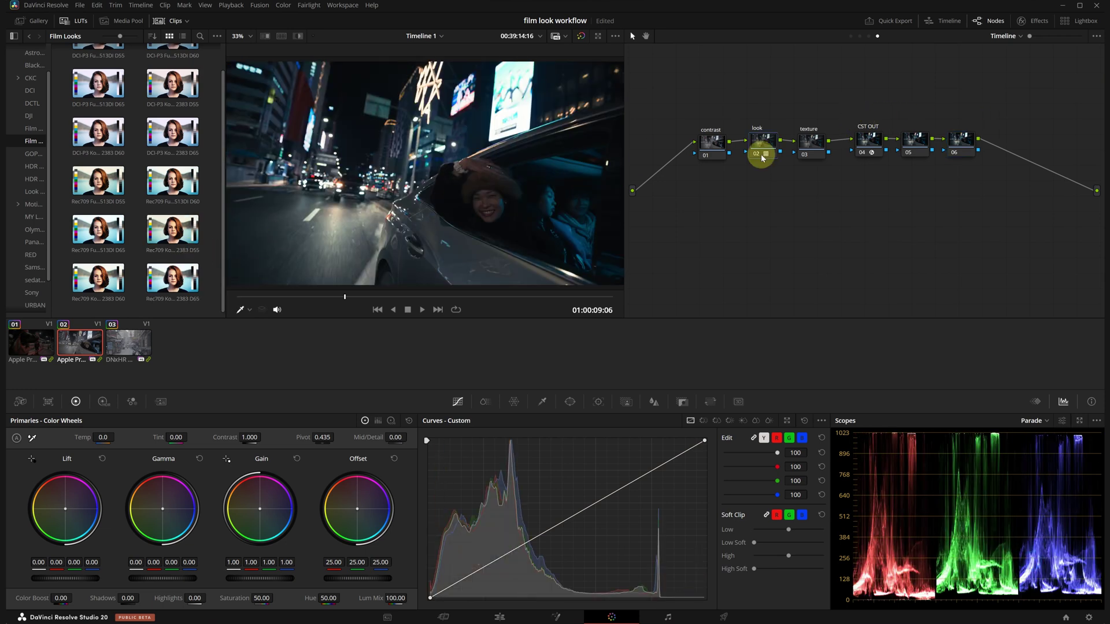
{"action": "left_click", "coordinate": [757, 155]}
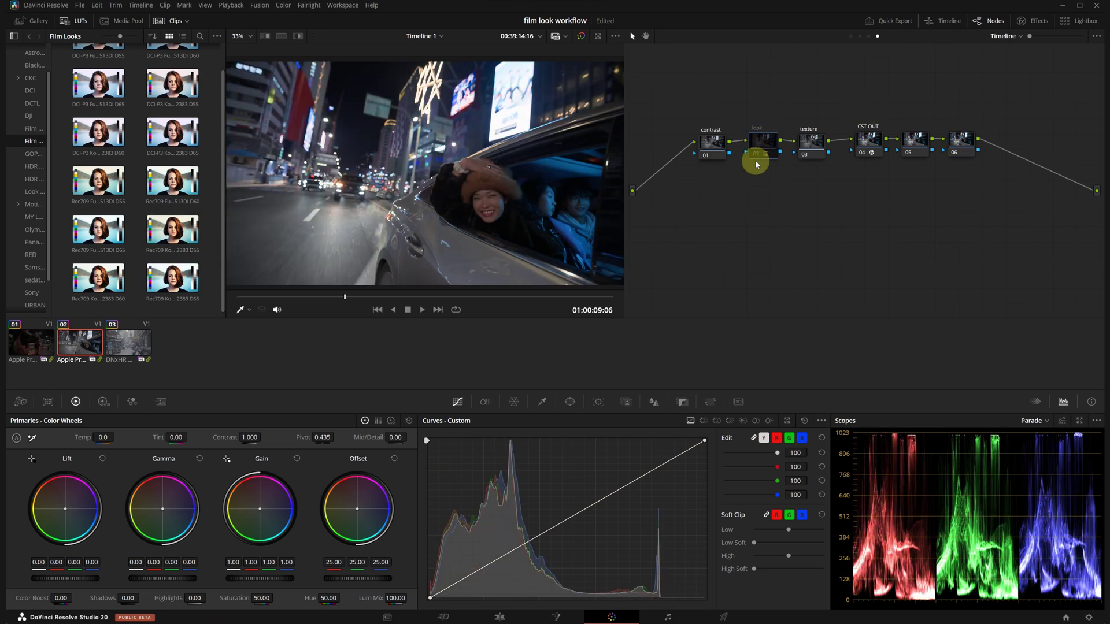
Label the two nodes after CST OUT cst and lut, and apply a Color Space Transform to the cst node
{"action": "left_click", "coordinate": [911, 149]}
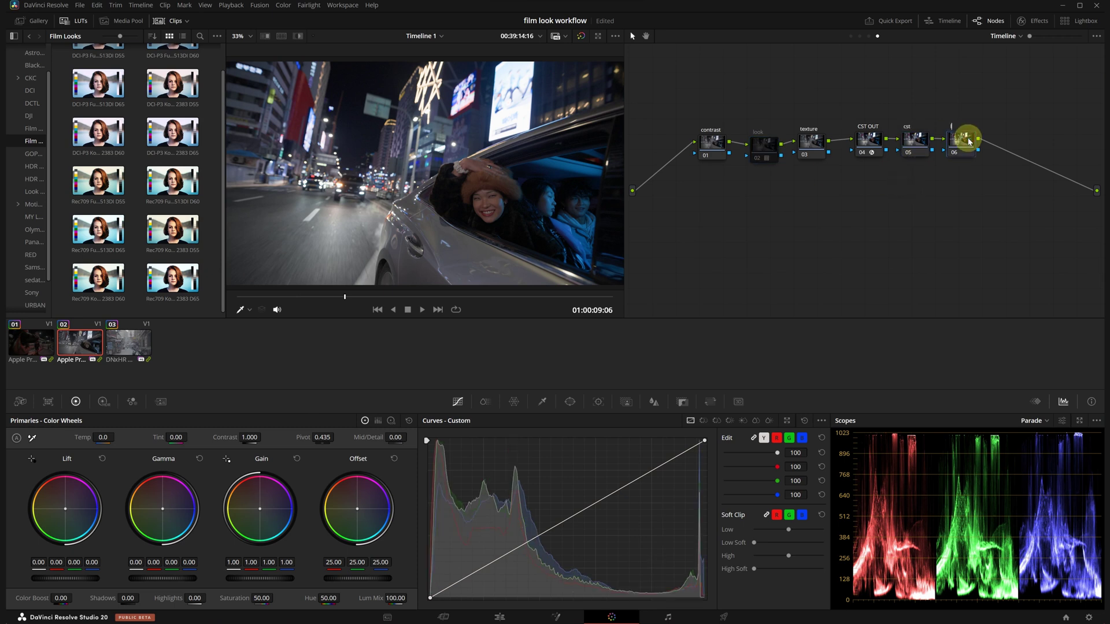
{"action": "left_click", "coordinate": [1030, 22]}
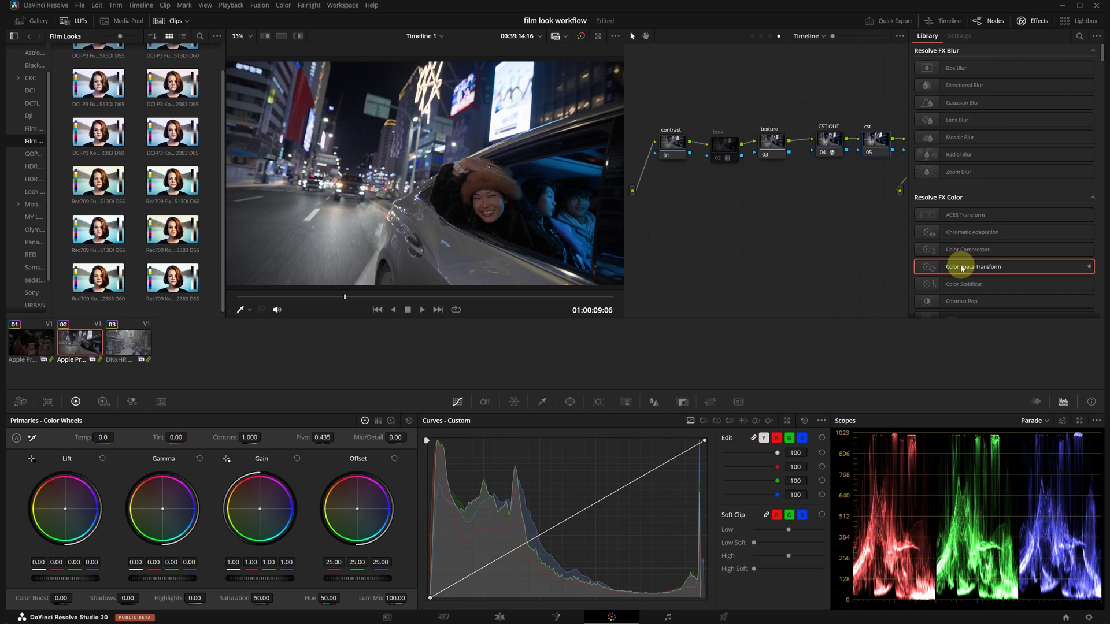
{"action": "left_click_drag", "start_coordinate": [962, 268], "coordinate": [875, 144]}
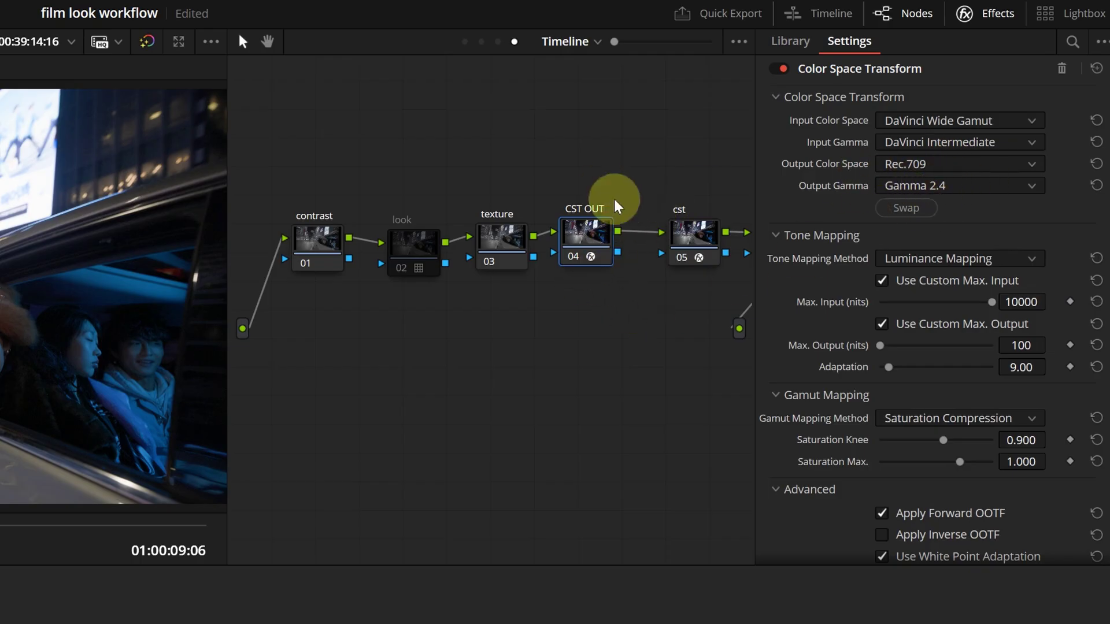
Set the cst node's input color space to Rec.709 and choose its input gamma, output color space and output gamma
{"action": "left_click", "coordinate": [682, 229]}
{"action": "left_click", "coordinate": [921, 120]}
{"action": "scroll", "coordinate": [947, 252], "scroll_direction": "down", "scroll_amount": 5}
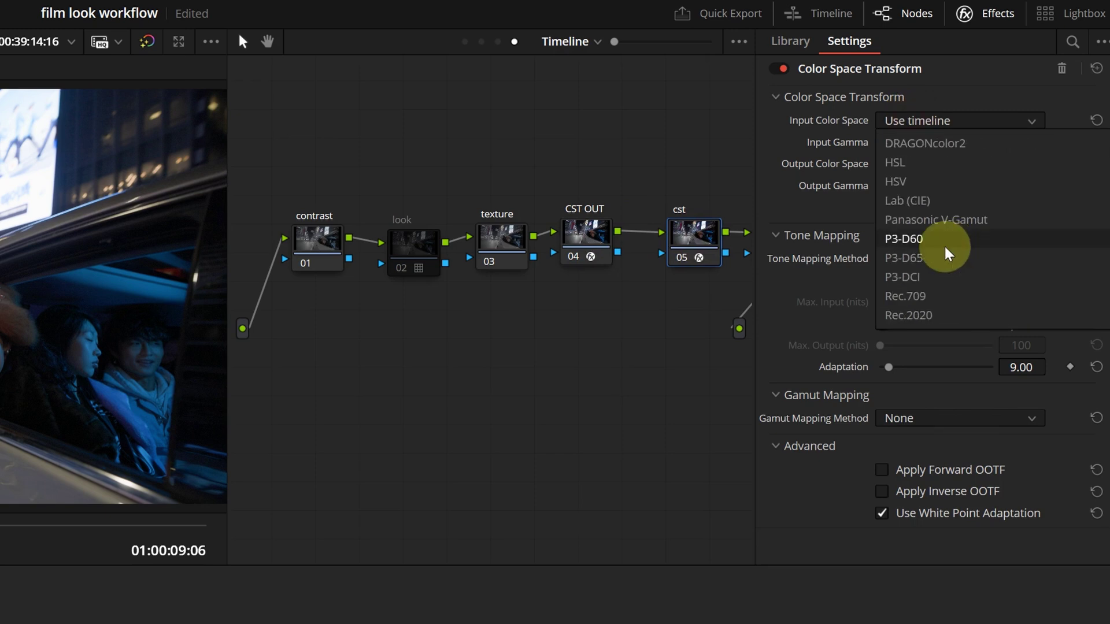
{"action": "left_click", "coordinate": [919, 296]}
{"action": "left_click", "coordinate": [931, 142]}
{"action": "scroll", "coordinate": [940, 226], "scroll_direction": "down", "scroll_amount": 8}
{"action": "left_click", "coordinate": [928, 249]}
{"action": "left_click", "coordinate": [937, 166]}
{"action": "scroll", "coordinate": [946, 274], "scroll_direction": "down", "scroll_amount": 5}
{"action": "left_click", "coordinate": [923, 340]}
{"action": "left_click", "coordinate": [931, 185]}
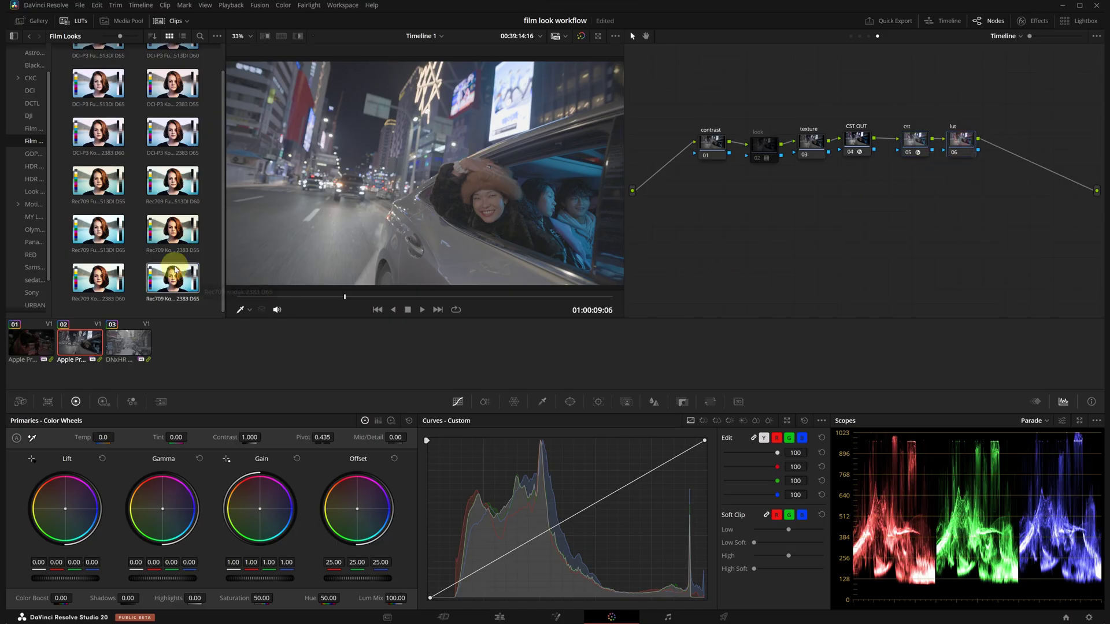
Apply the Rec709 Kodak 2383 D55 LUT to the lut node and compare the image with cst and lut off and on
{"action": "double_click", "coordinate": [173, 229]}
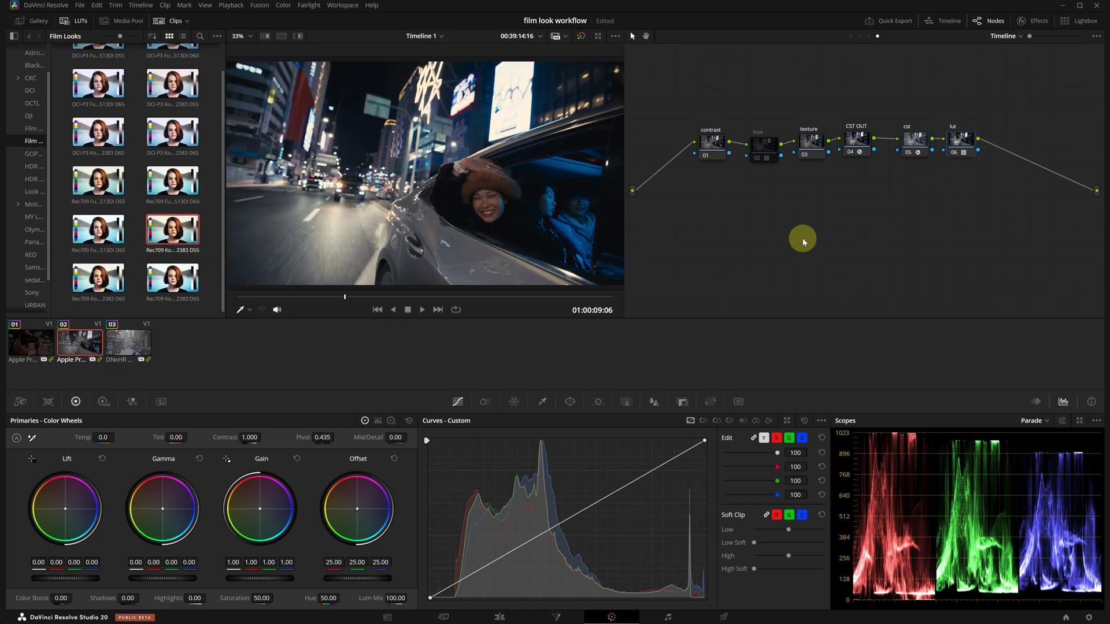
{"action": "left_click", "coordinate": [955, 154]}
{"action": "left_click", "coordinate": [955, 154]}
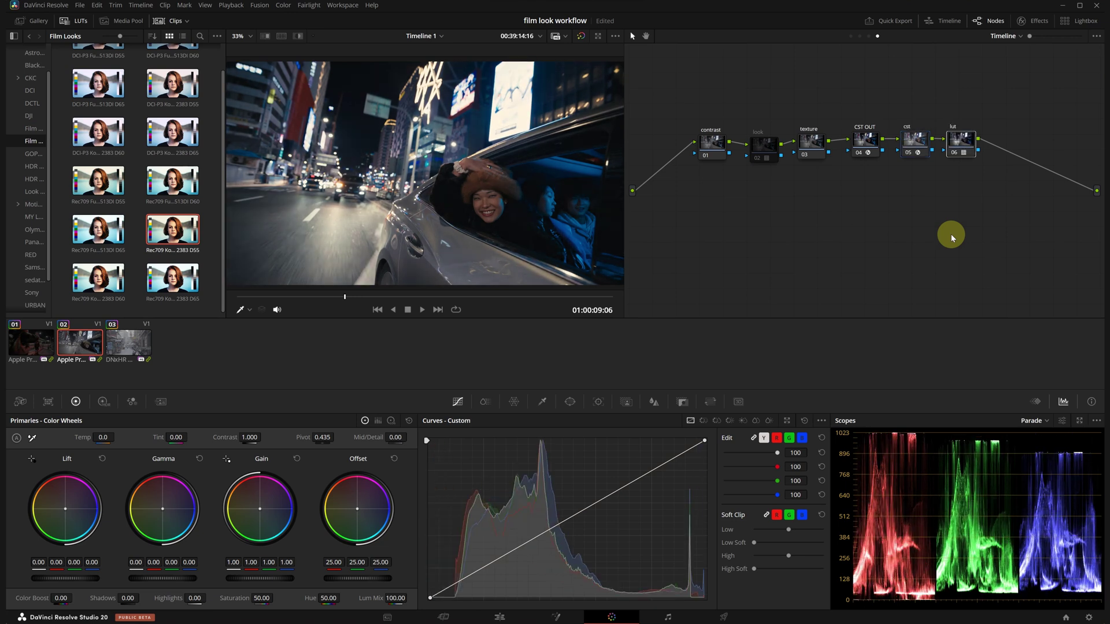
{"action": "key", "text": "ctrl+d"}
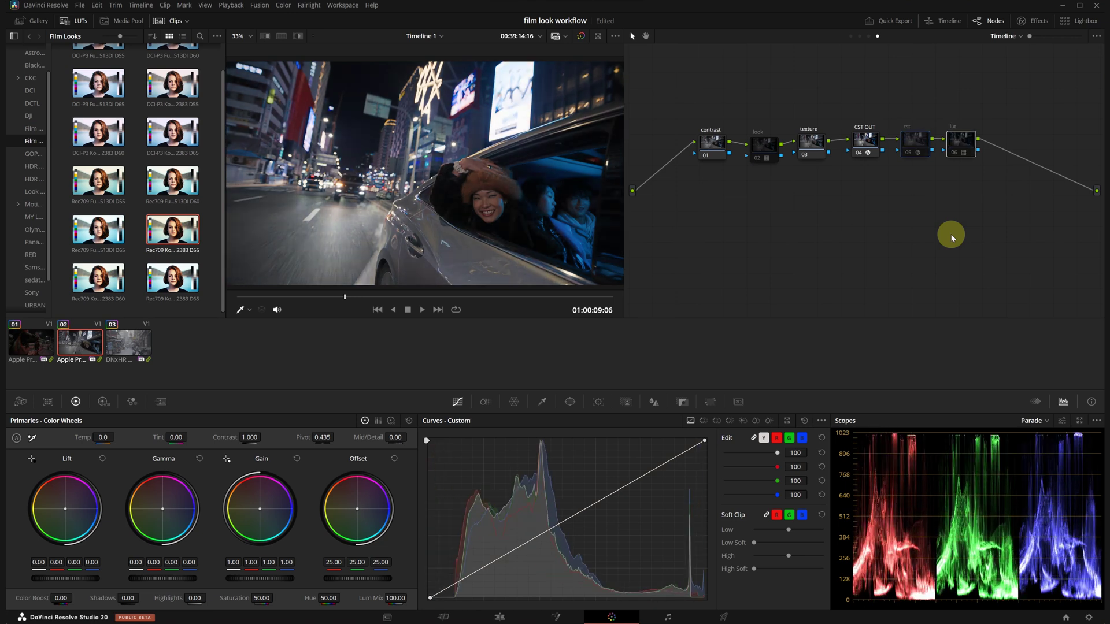
{"action": "key", "text": "ctrl+d"}
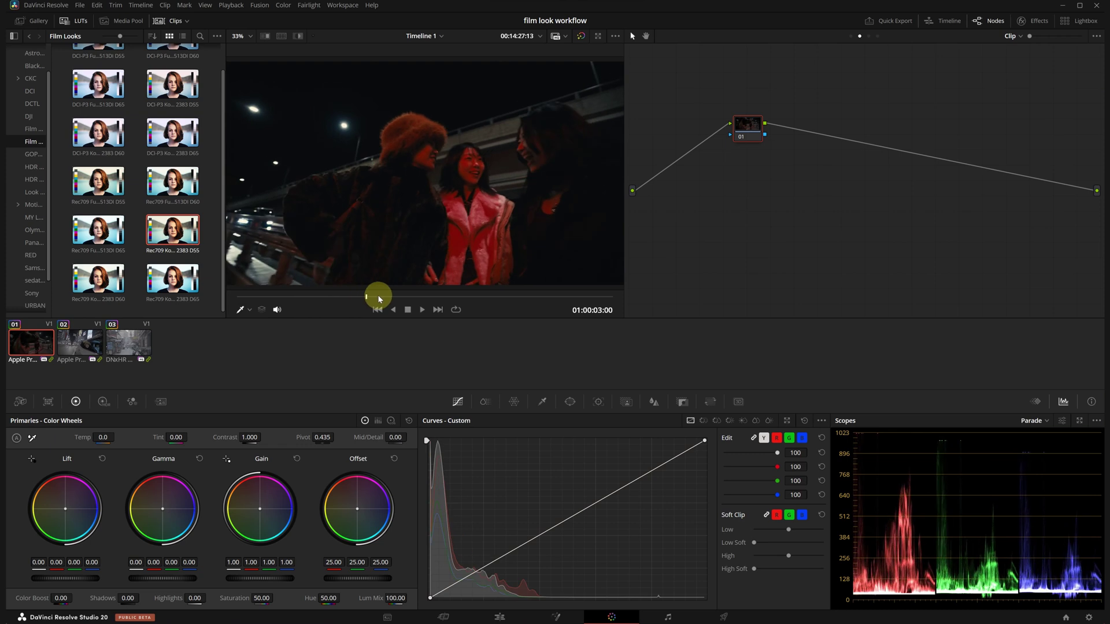
Disable the cst and lut nodes, re-enable the look node, and play the first clip to check the result
{"action": "left_click", "coordinate": [110, 346]}
{"action": "left_click", "coordinate": [582, 37]}
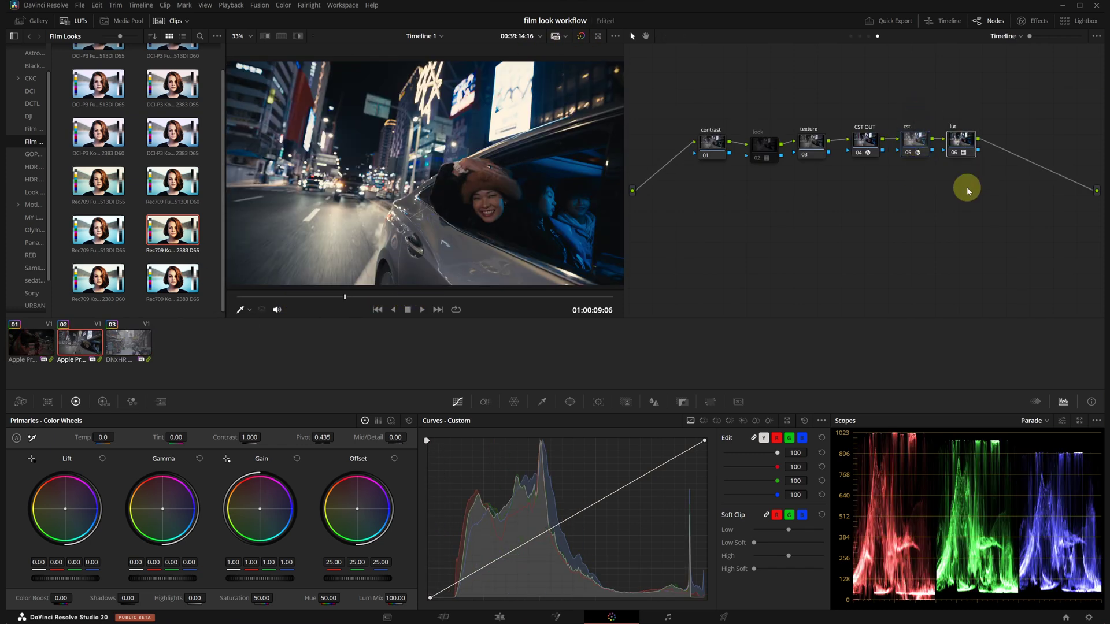
{"action": "key", "text": "ctrl+d"}
{"action": "key", "text": "ctrl+d"}
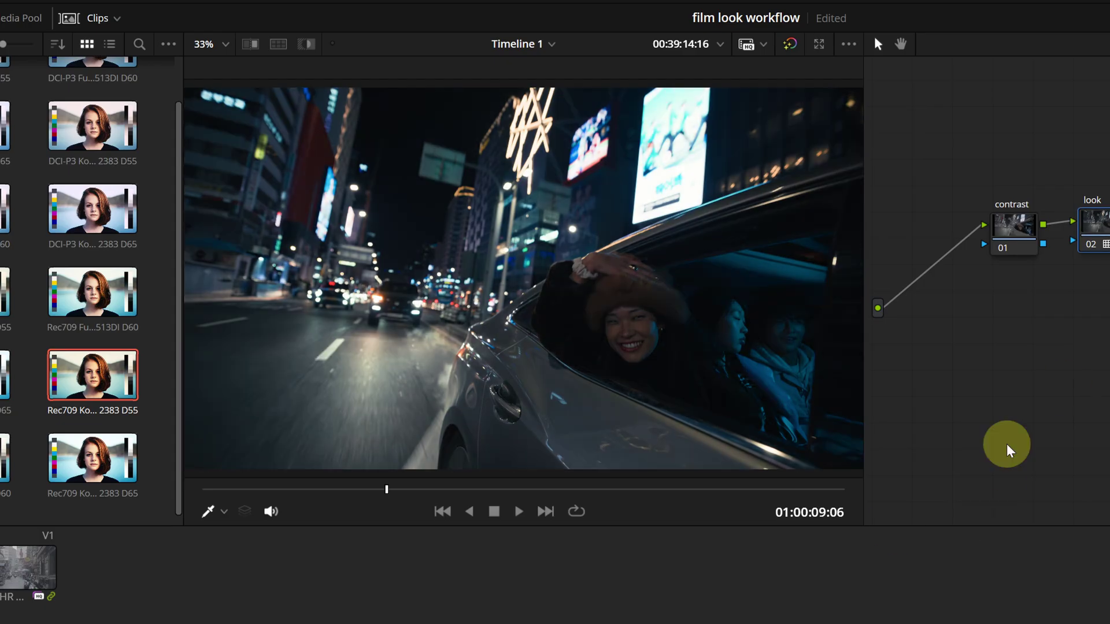
{"action": "left_click", "coordinate": [67, 528]}
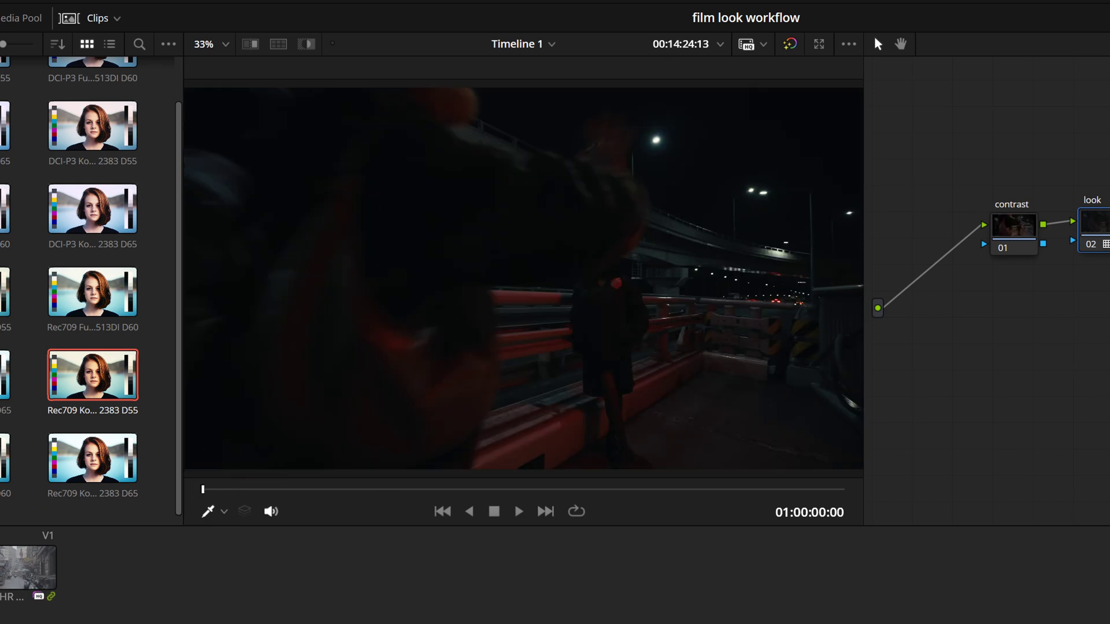
{"action": "key", "text": "space"}
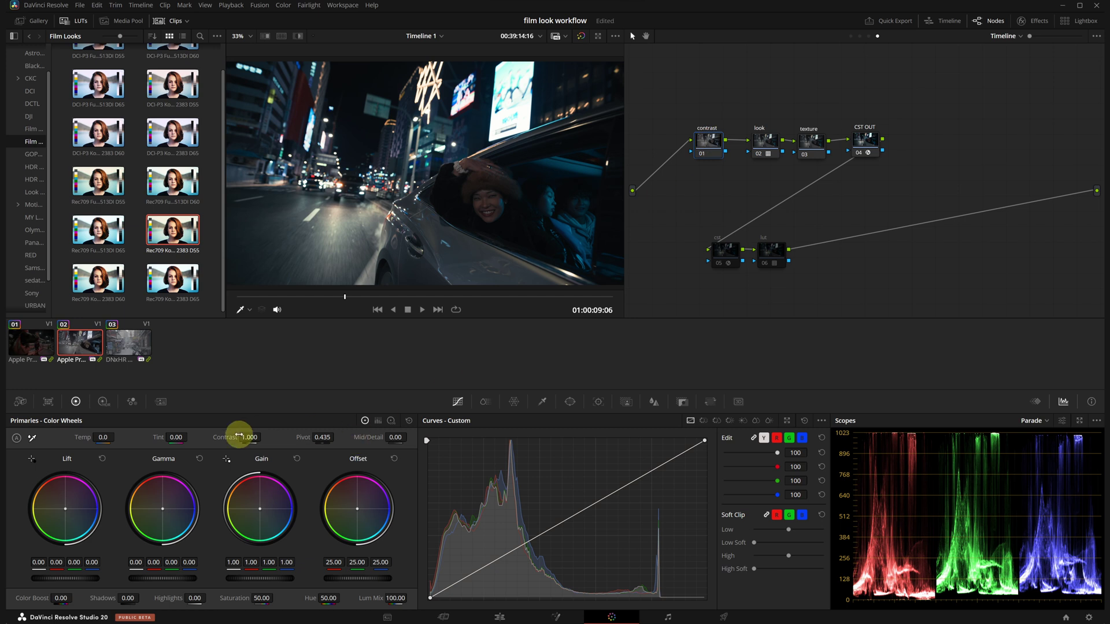
Set the contrast node's contrast to 1.108 and pivot to 0.259, hiding the clip thumbnails and LUT browser to enlarge the viewer
{"action": "left_click_drag", "start_coordinate": [247, 437], "coordinate": [274, 456]}
{"action": "left_click", "coordinate": [171, 21]}
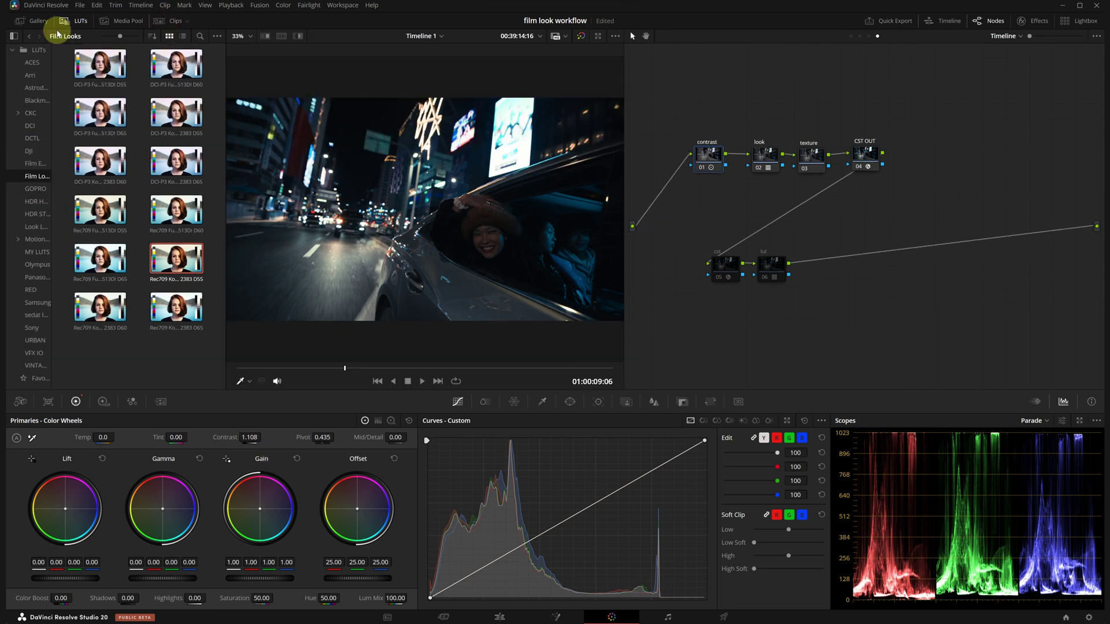
{"action": "left_click", "coordinate": [68, 21]}
{"action": "left_click_drag", "start_coordinate": [330, 441], "coordinate": [265, 440]}
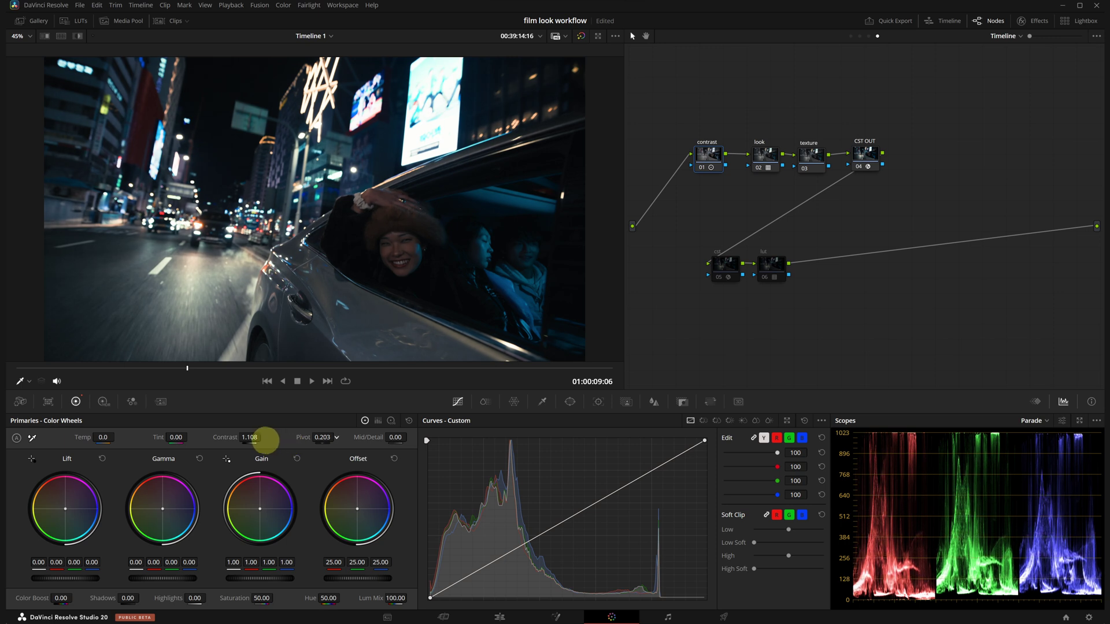
Compare the image with the contrast node disabled and enabled
{"action": "left_click", "coordinate": [703, 169]}
{"action": "left_click", "coordinate": [702, 170]}
{"action": "left_click", "coordinate": [702, 169]}
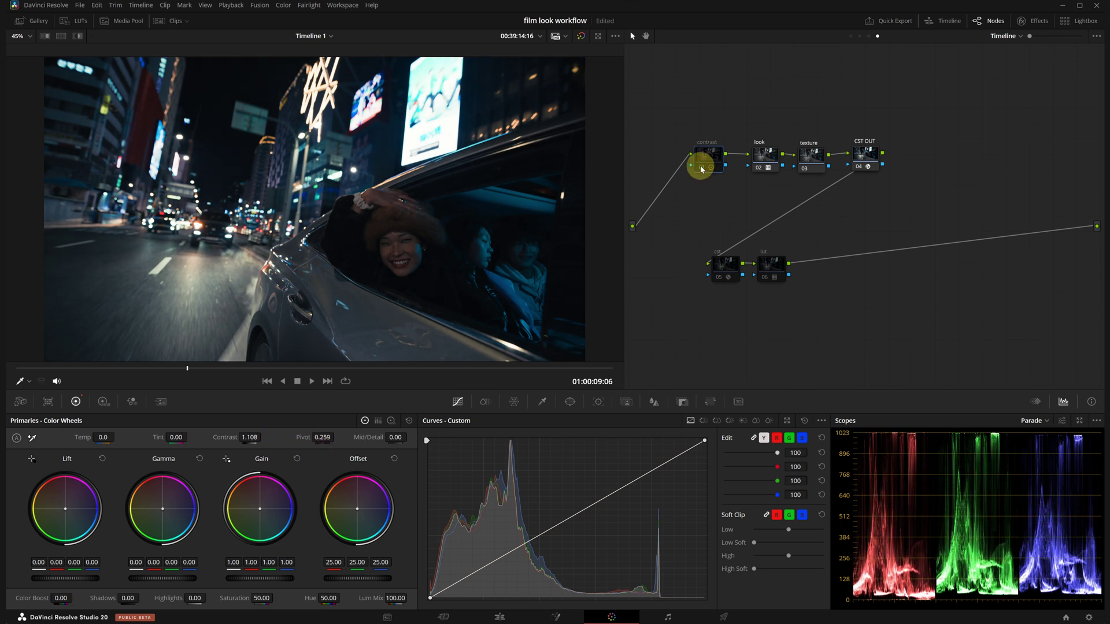
{"action": "left_click", "coordinate": [701, 168]}
Apply the Film Look Creator effect to the texture node and set its preset to Clean Slate
{"action": "left_click", "coordinate": [813, 155]}
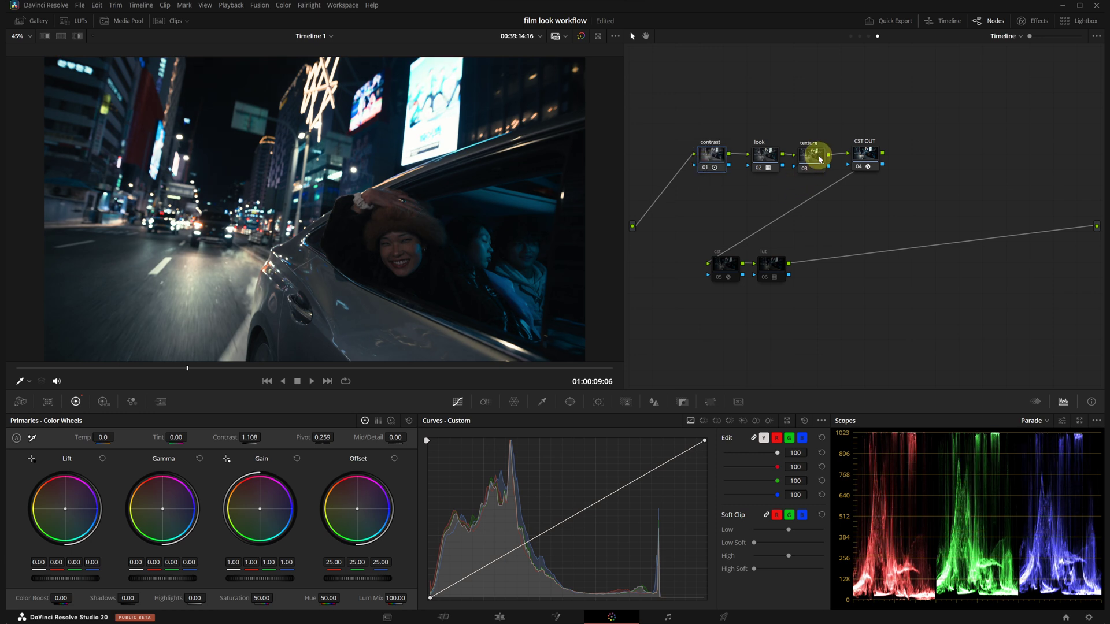
{"action": "left_click", "coordinate": [788, 177]}
{"action": "left_click", "coordinate": [1033, 20]}
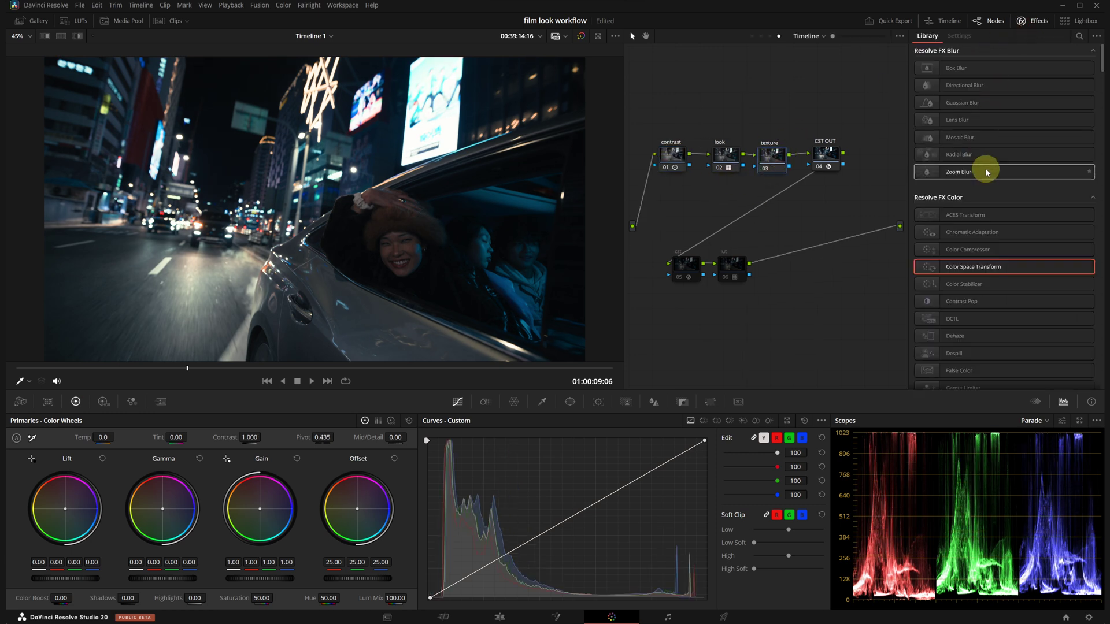
{"action": "scroll", "coordinate": [983, 179], "scroll_direction": "down", "scroll_amount": 5}
{"action": "left_click_drag", "start_coordinate": [968, 226], "coordinate": [772, 163]}
{"action": "left_click", "coordinate": [1000, 65]}
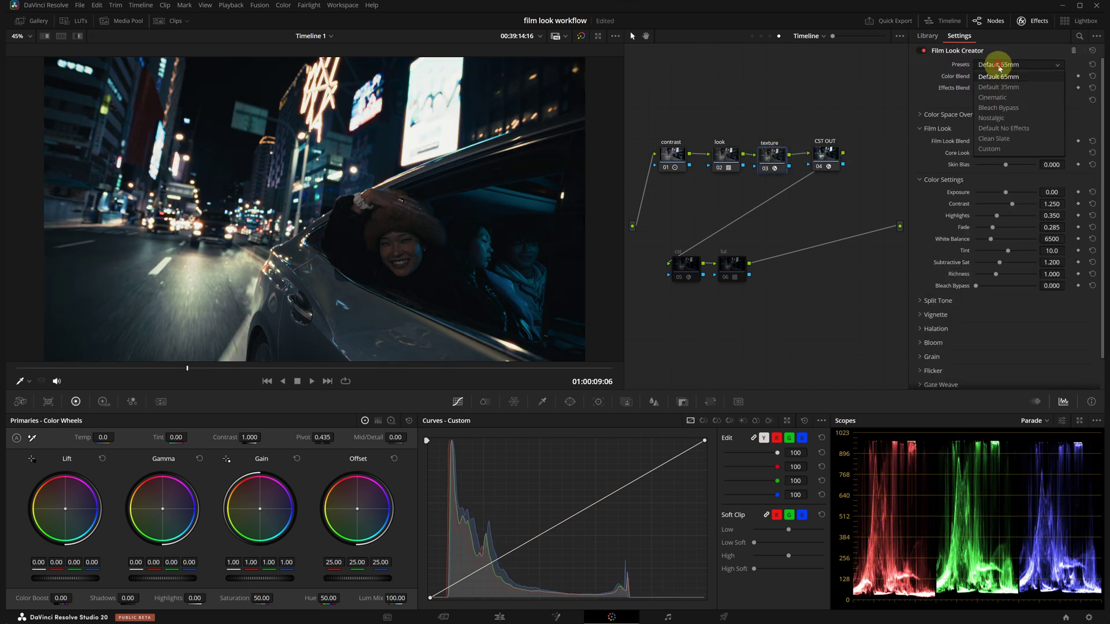
{"action": "left_click", "coordinate": [1004, 139]}
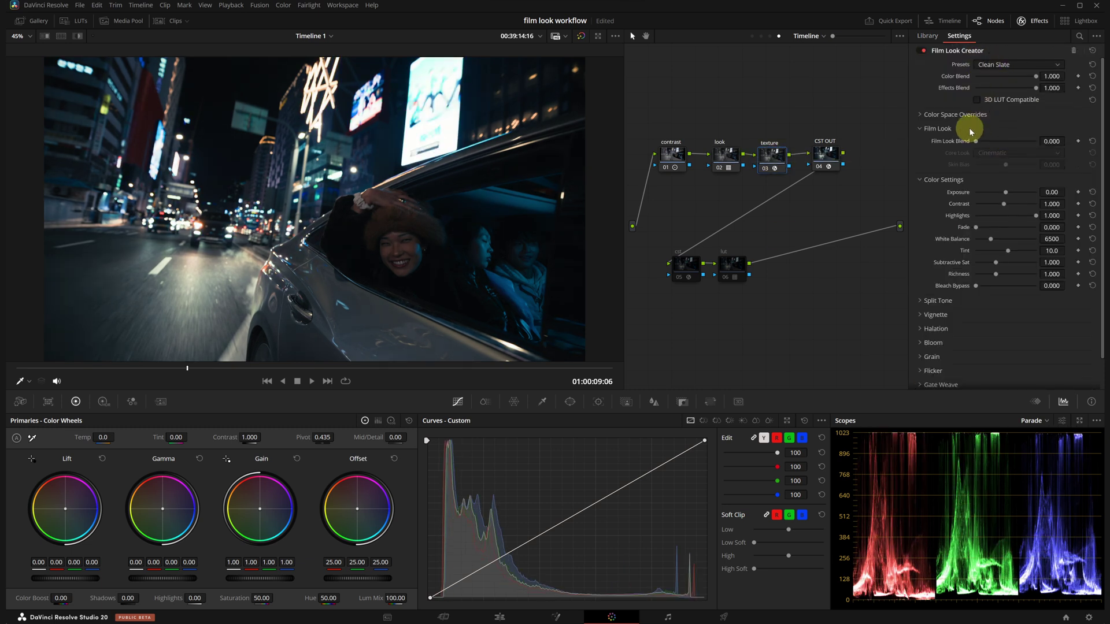
Enable halation, bloom and grain in the texture node's Film Look Creator settings
{"action": "scroll", "coordinate": [948, 243], "scroll_direction": "down", "scroll_amount": 1}
{"action": "left_click", "coordinate": [928, 295]}
{"action": "scroll", "coordinate": [960, 312], "scroll_direction": "down", "scroll_amount": 2}
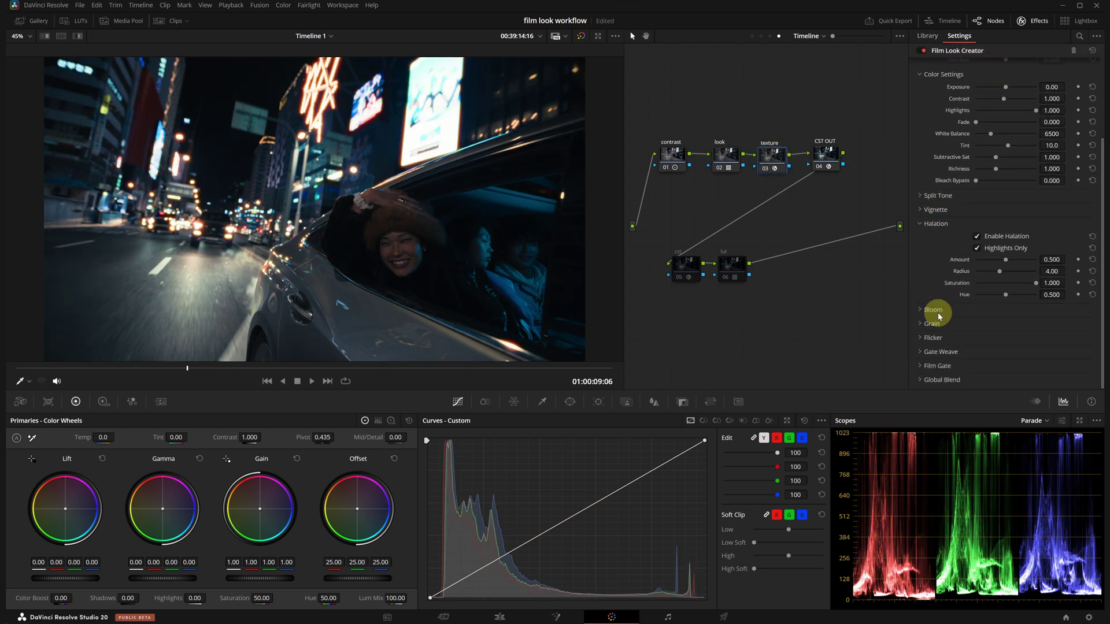
{"action": "left_click", "coordinate": [940, 311]}
{"action": "left_click", "coordinate": [976, 322]}
{"action": "scroll", "coordinate": [949, 325], "scroll_direction": "down", "scroll_amount": 2}
{"action": "left_click", "coordinate": [930, 325]}
{"action": "left_click", "coordinate": [977, 337]}
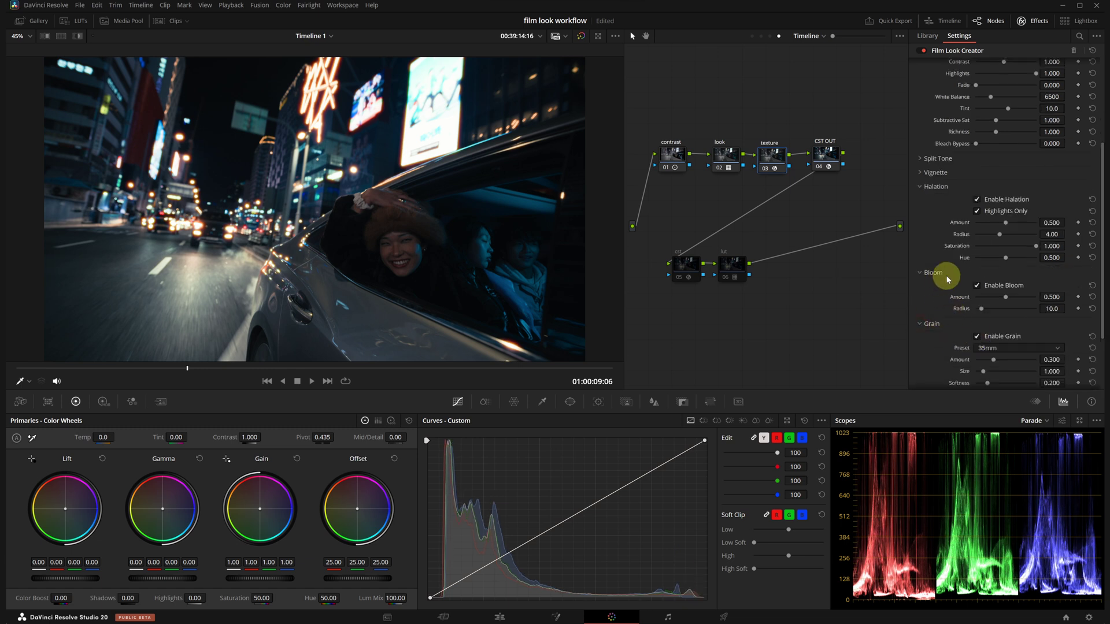
Set the halation amount to 0.132 and the bloom amount to 0.217 on the texture node
{"action": "scroll", "coordinate": [946, 278], "scroll_direction": "down", "scroll_amount": 3}
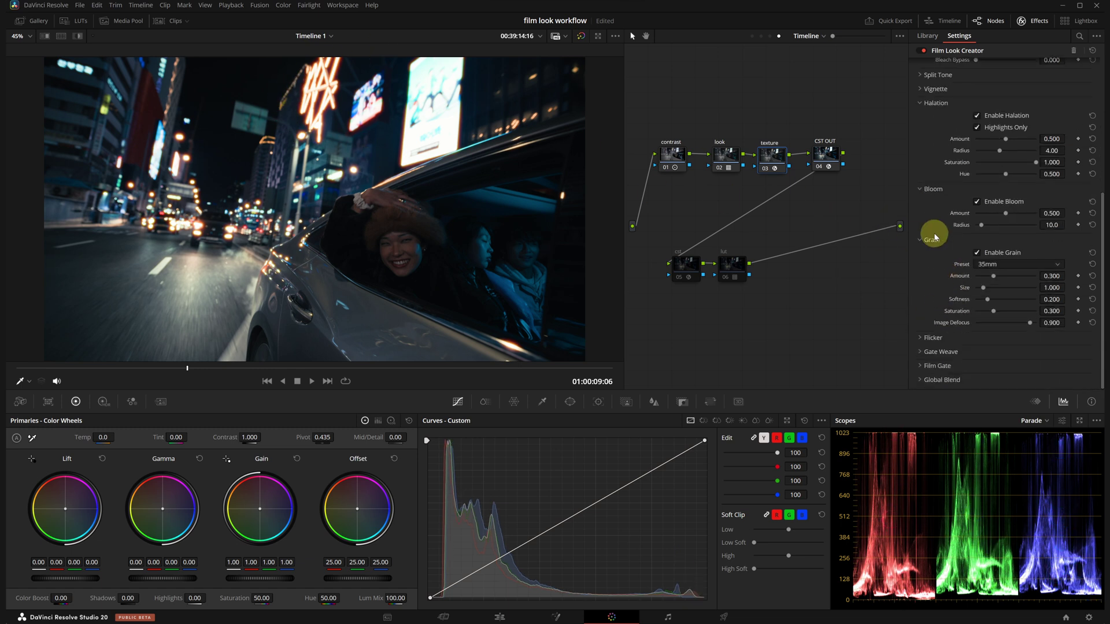
{"action": "scroll", "coordinate": [934, 262], "scroll_direction": "up", "scroll_amount": 2}
{"action": "left_click_drag", "start_coordinate": [1006, 166], "coordinate": [983, 166]}
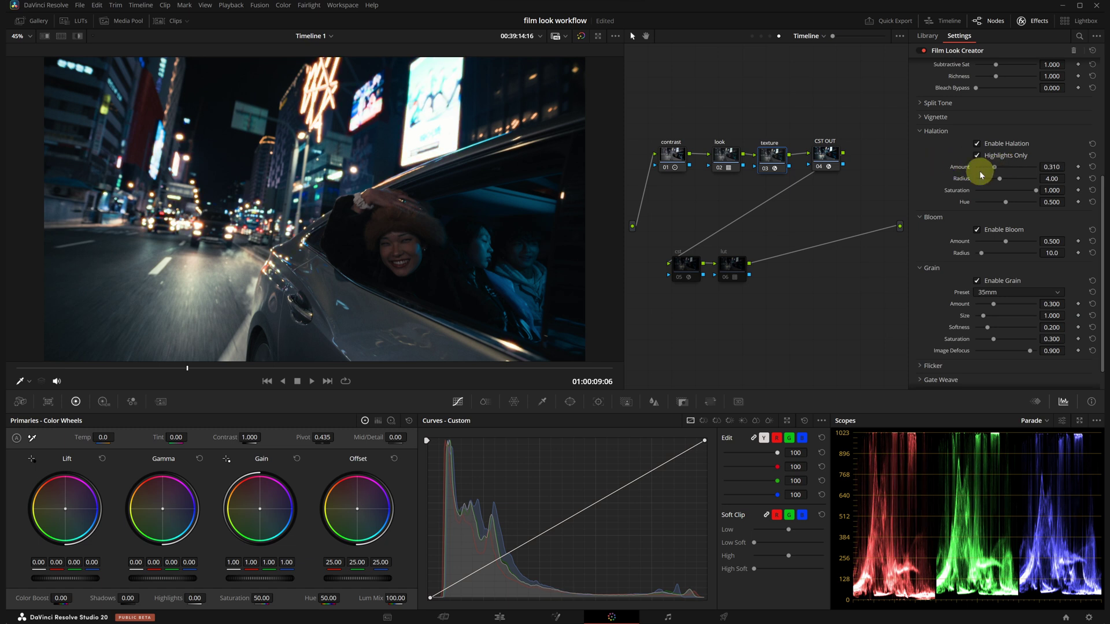
{"action": "left_click_drag", "start_coordinate": [979, 245], "coordinate": [1001, 244]}
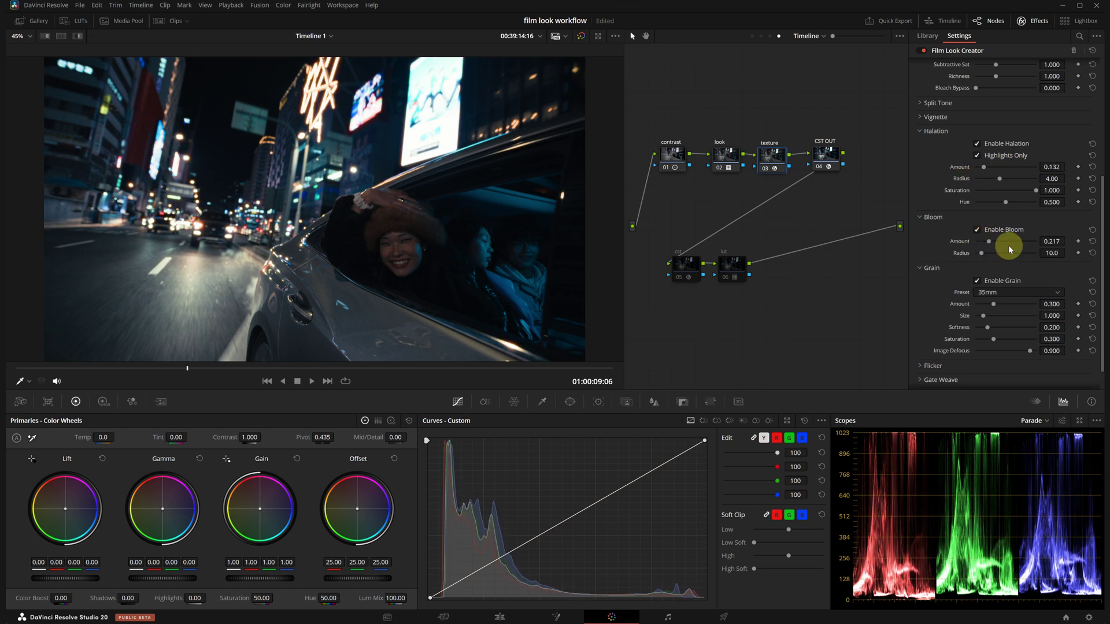
Set the bloom amount to 0.256, check the grain close up on the woman's face, and fine-tune the 35mm grain amount
{"action": "scroll", "coordinate": [456, 271], "scroll_direction": "up", "scroll_amount": 2}
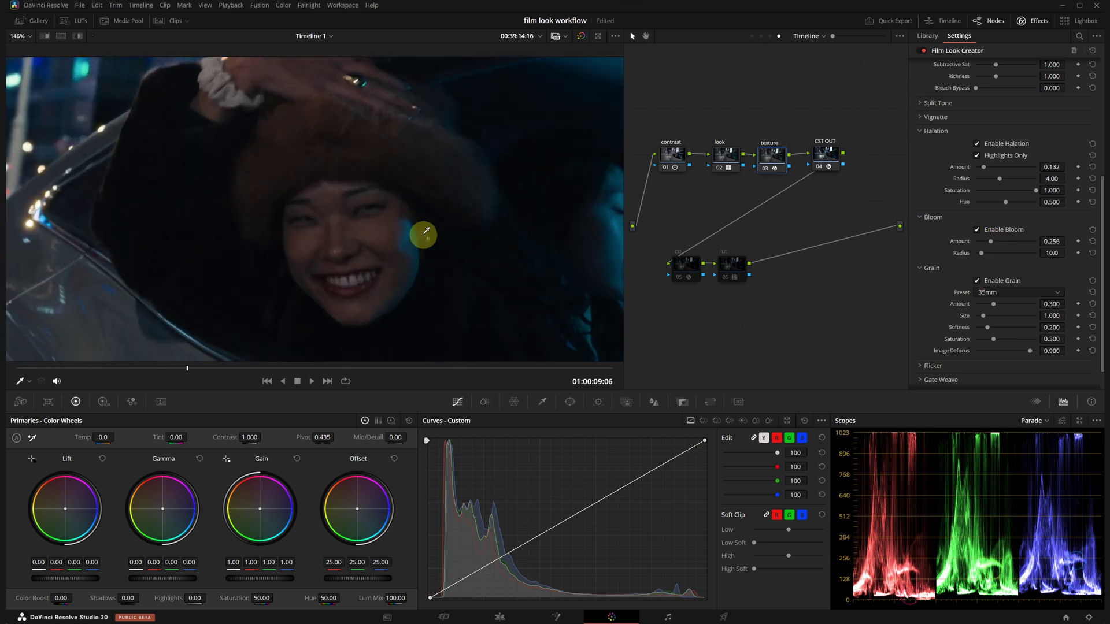
{"action": "scroll", "coordinate": [425, 231], "scroll_direction": "up", "scroll_amount": 2}
{"action": "left_click", "coordinate": [978, 282]}
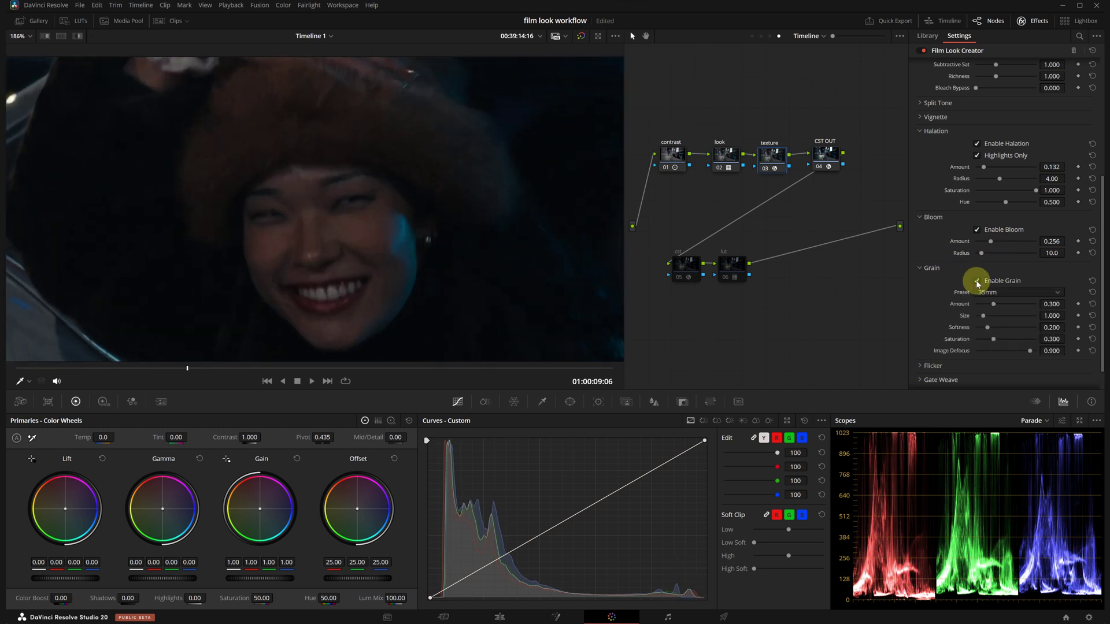
{"action": "left_click_drag", "start_coordinate": [995, 305], "coordinate": [996, 305]}
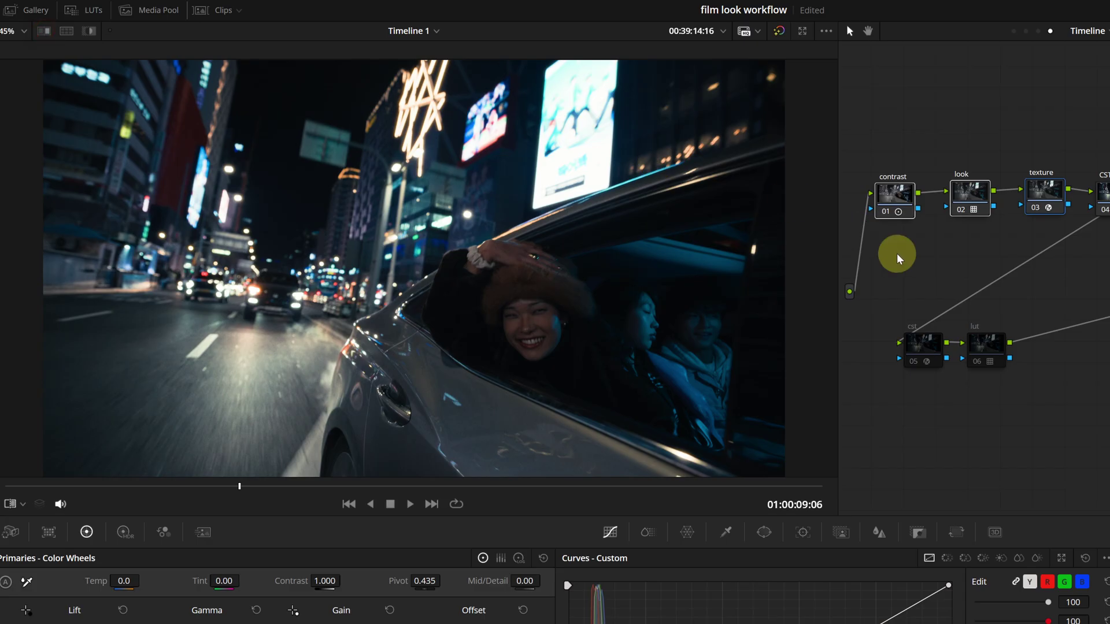
Compare the image with the contrast, look and texture nodes enabled against the version using the cst and lut nodes
{"action": "key", "text": "shift+d"}
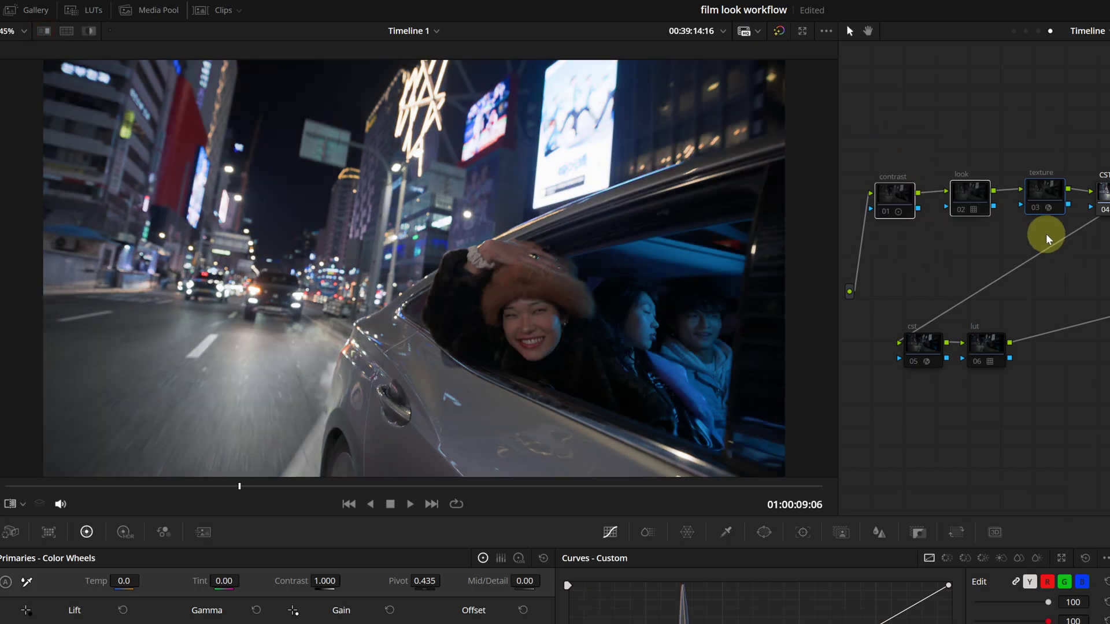
{"action": "key", "text": "shift+d"}
{"action": "key", "text": "shift+d"}
{"action": "key", "text": "shift+d"}
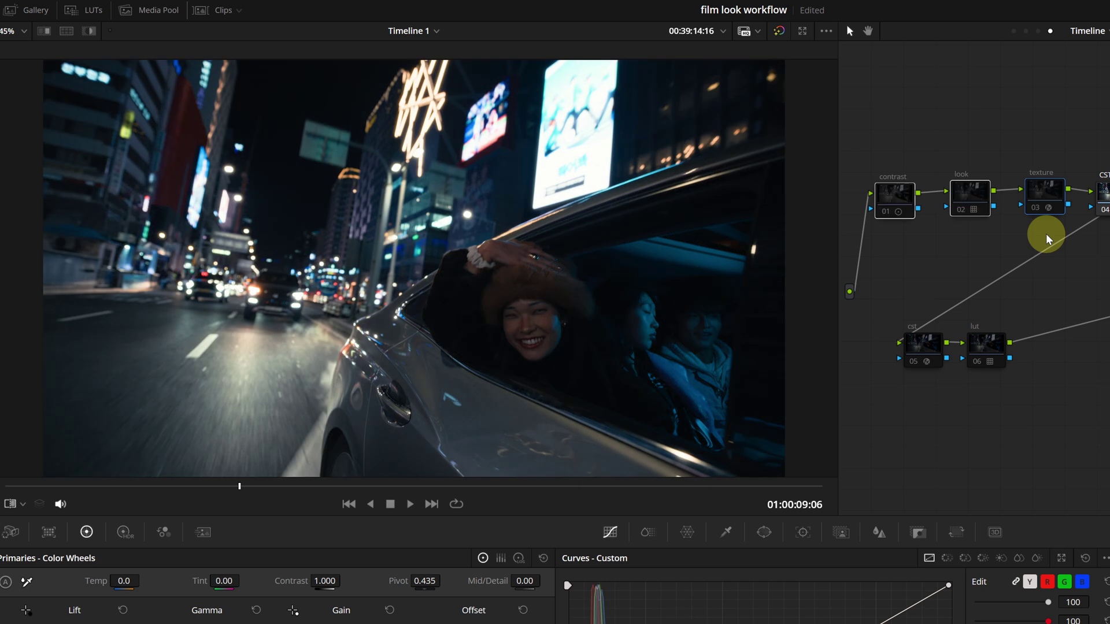
{"action": "key", "text": "shift+d"}
{"action": "key", "text": "shift+d"}
{"action": "key", "text": "shift+d"}
{"action": "key", "text": "shift+d"}
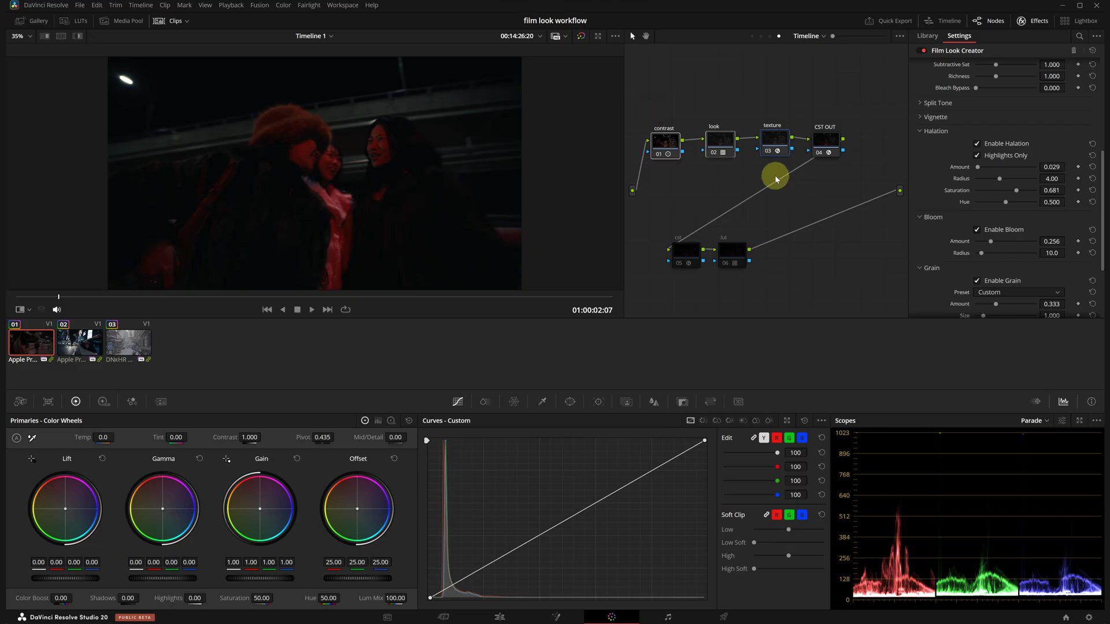
{"action": "key", "text": "shift+d"}
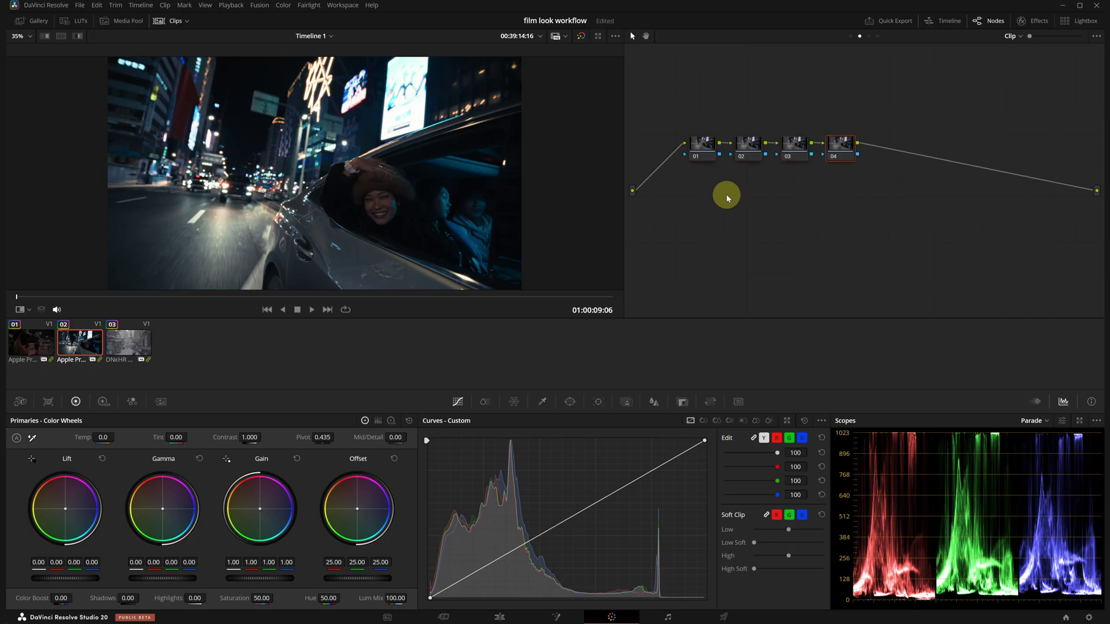
Extend clip 02's four-node chain with a layer node pair, two serial nodes and a second layer node pair, and reposition the tree
{"action": "key", "text": "alt+l"}
{"action": "left_click", "coordinate": [889, 142]}
{"action": "key", "text": "alt+s"}
{"action": "key", "text": "alt+s"}
{"action": "key", "text": "alt+l"}
{"action": "key", "text": "ctrl+a"}
{"action": "left_click_drag", "start_coordinate": [832, 138], "coordinate": [817, 131]}
Label the first three clip nodes bal, exp and sat
{"action": "type", "text": "bal"}
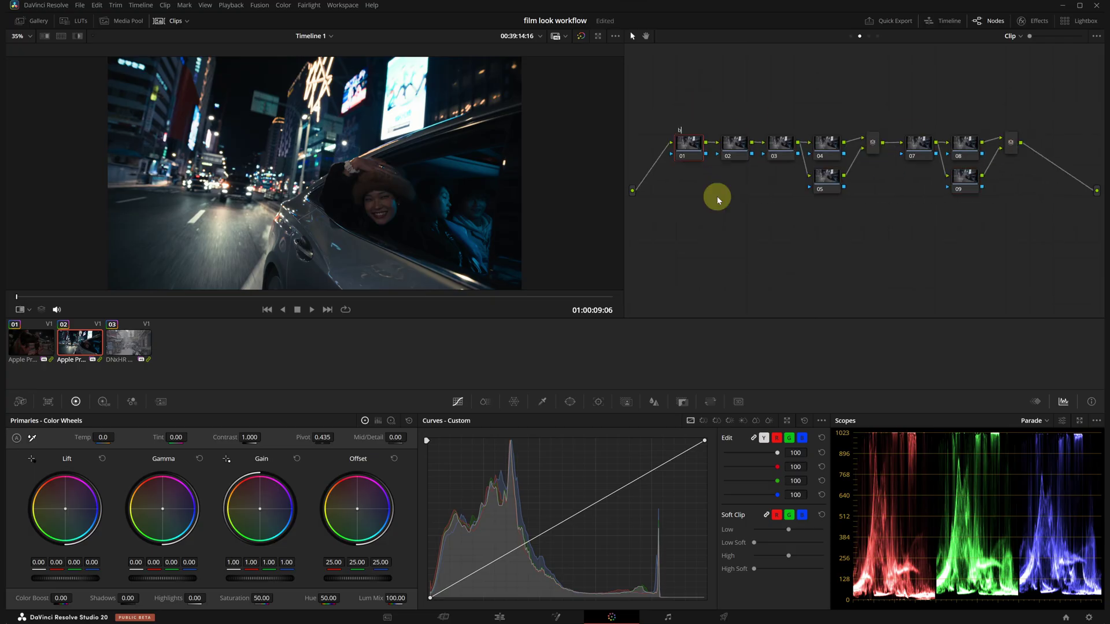
{"action": "key", "text": "Return"}
{"action": "left_click", "coordinate": [740, 142]}
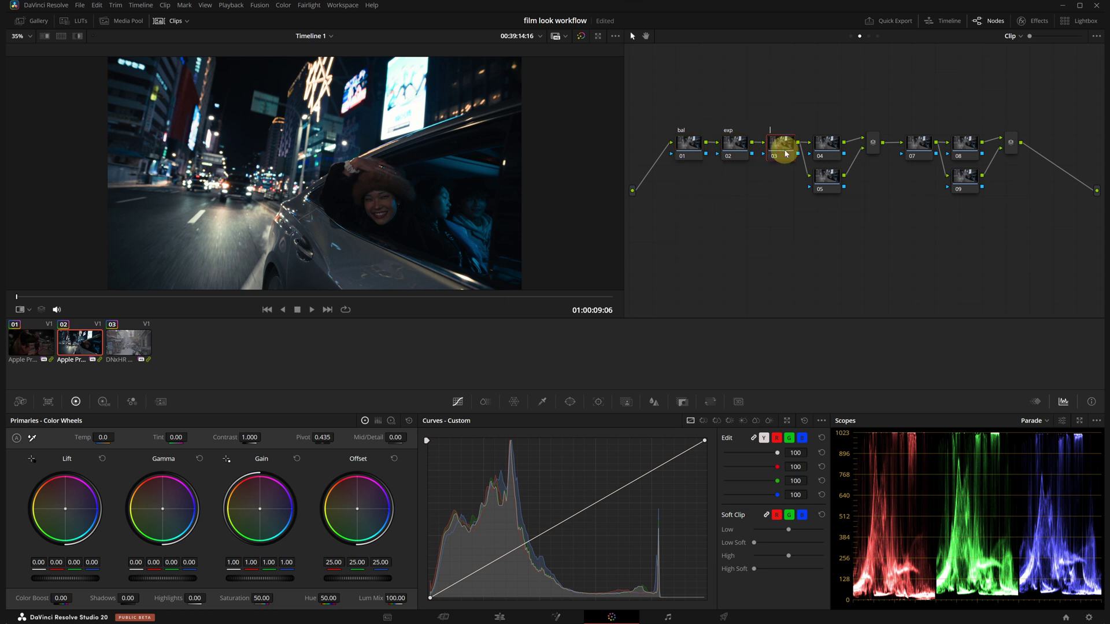
Spread layer nodes 04 and 05 apart vertically and label node 04 log
{"action": "left_click_drag", "start_coordinate": [824, 181], "coordinate": [827, 201]}
{"action": "left_click_drag", "start_coordinate": [830, 142], "coordinate": [830, 126]}
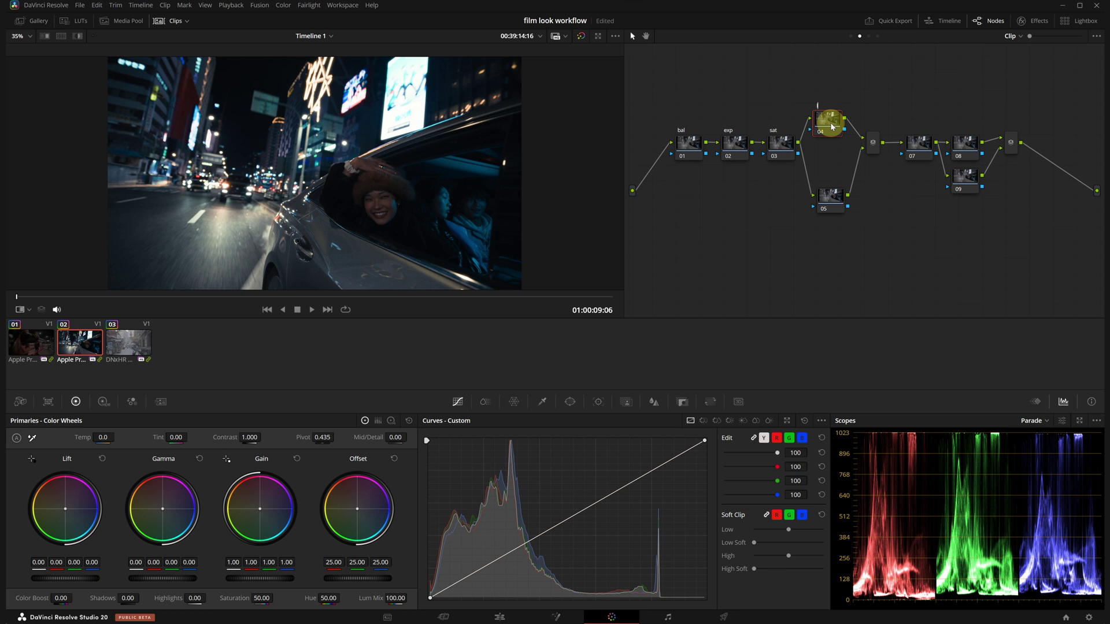
{"action": "left_click", "coordinate": [832, 200]}
Spread layer nodes 08 and 09 apart vertically and label them window 1 and window2
{"action": "left_click_drag", "start_coordinate": [968, 146], "coordinate": [971, 120]}
{"action": "left_click_drag", "start_coordinate": [967, 181], "coordinate": [979, 208]}
{"action": "left_click", "coordinate": [975, 131]}
{"action": "type", "text": "wi"}
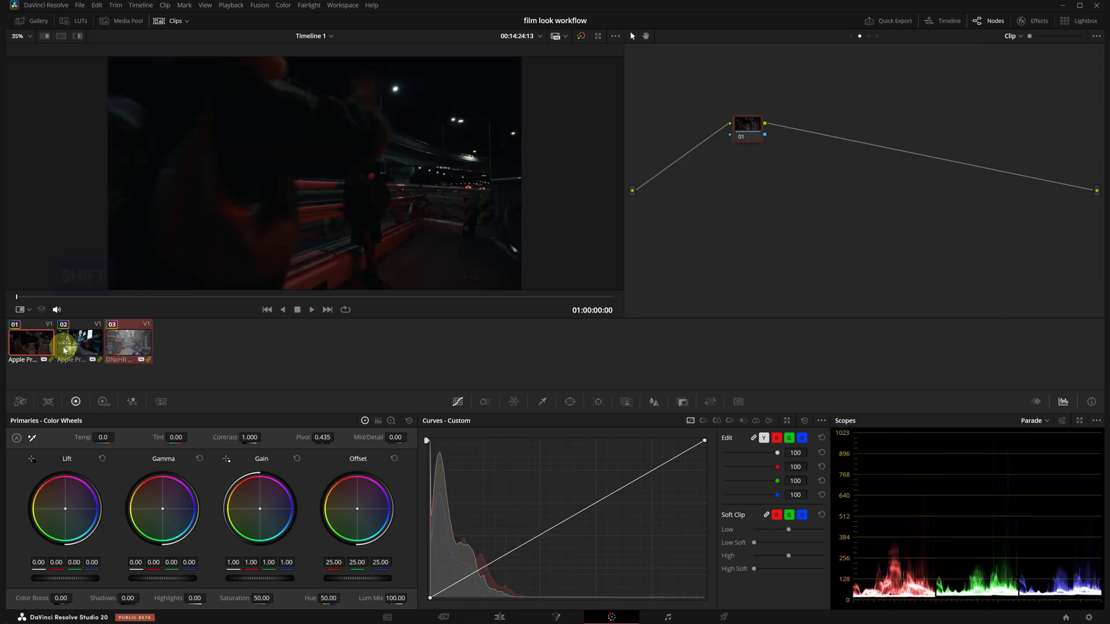
Copy clip 02's node tree to clips 01 and 03, check each clip, and return to clip 02
{"action": "middle_click", "coordinate": [73, 346]}
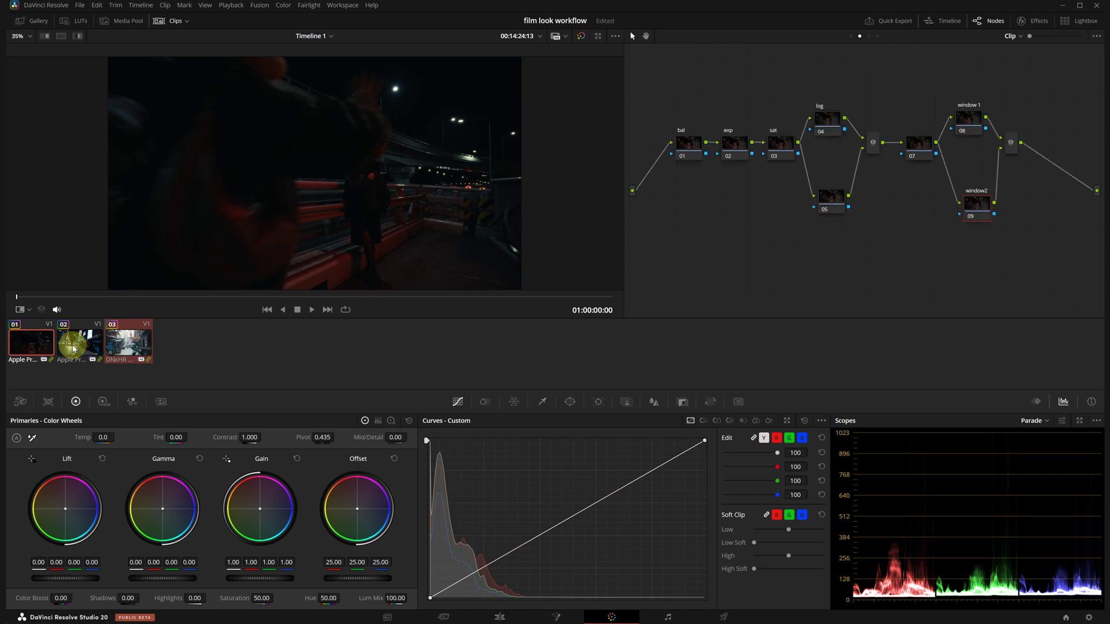
{"action": "left_click", "coordinate": [74, 349]}
{"action": "left_click", "coordinate": [35, 345]}
{"action": "left_click", "coordinate": [81, 346]}
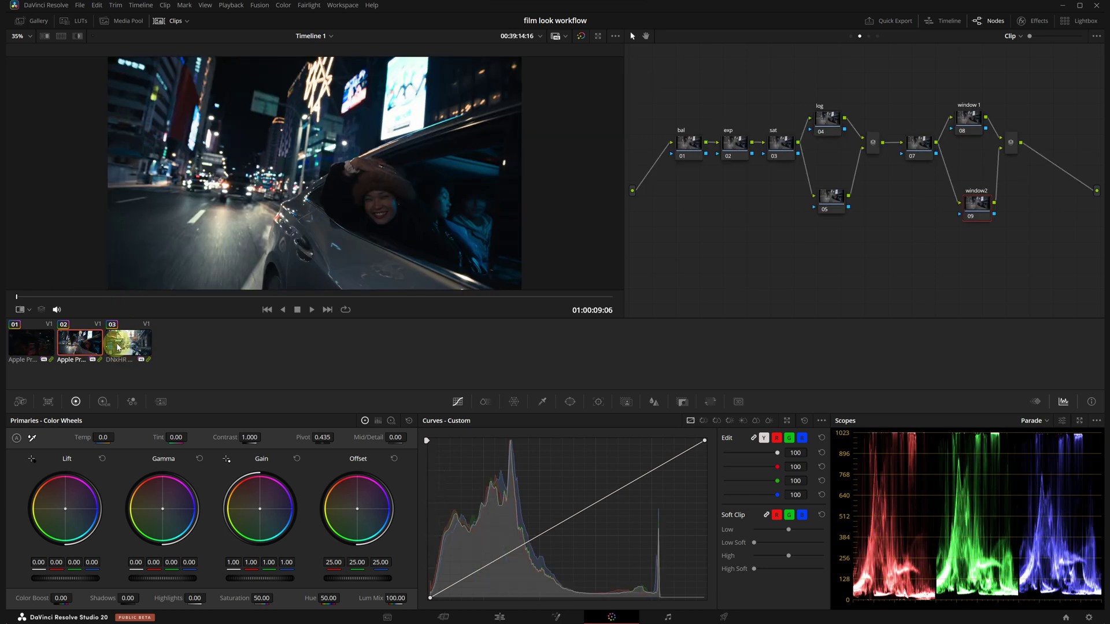
{"action": "left_click", "coordinate": [118, 348]}
{"action": "left_click", "coordinate": [62, 336]}
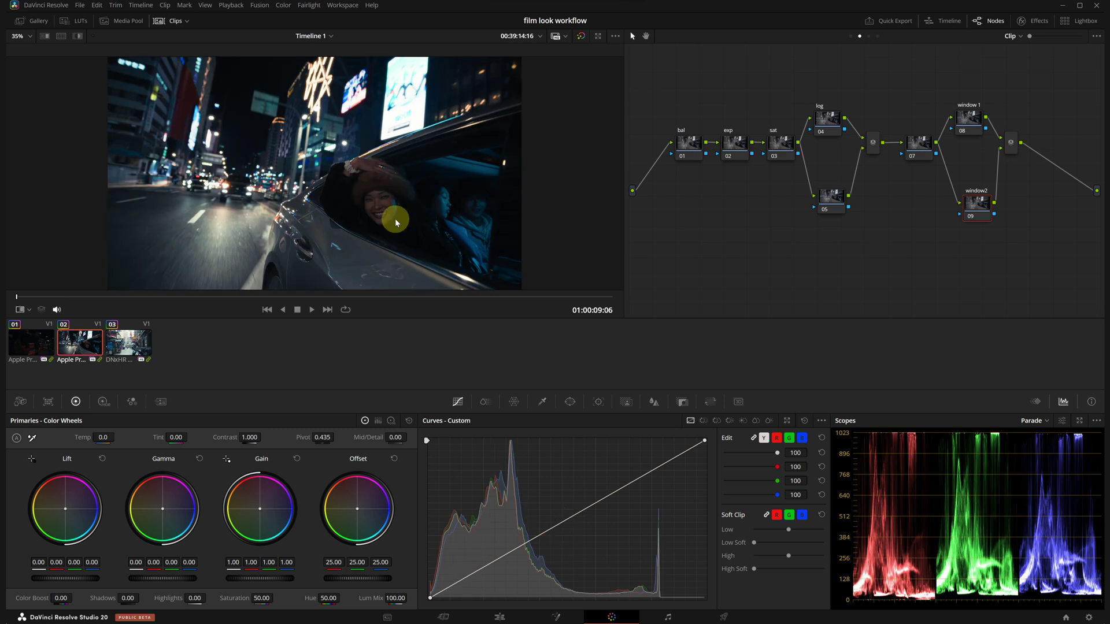
Adjust the global, light and shadow exposure of the exp node with the HDR color wheels
{"action": "left_click", "coordinate": [733, 170]}
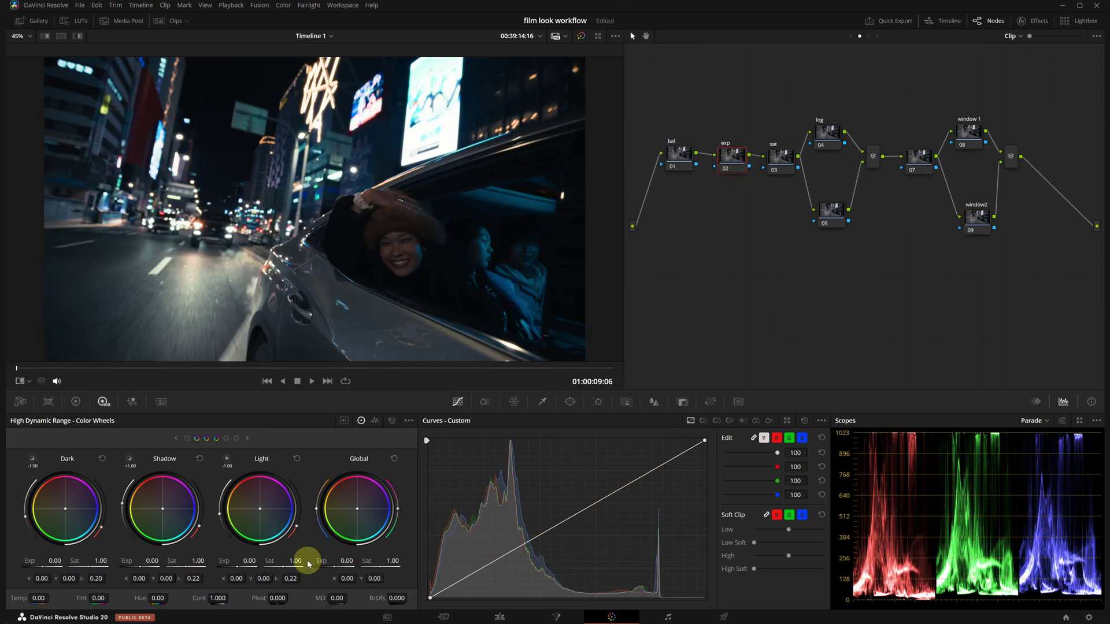
{"action": "left_click_drag", "start_coordinate": [346, 569], "coordinate": [397, 588]}
{"action": "left_click_drag", "start_coordinate": [241, 565], "coordinate": [183, 605]}
{"action": "left_click_drag", "start_coordinate": [141, 566], "coordinate": [6, 587]}
{"action": "left_click_drag", "start_coordinate": [336, 369], "coordinate": [7, 370]}
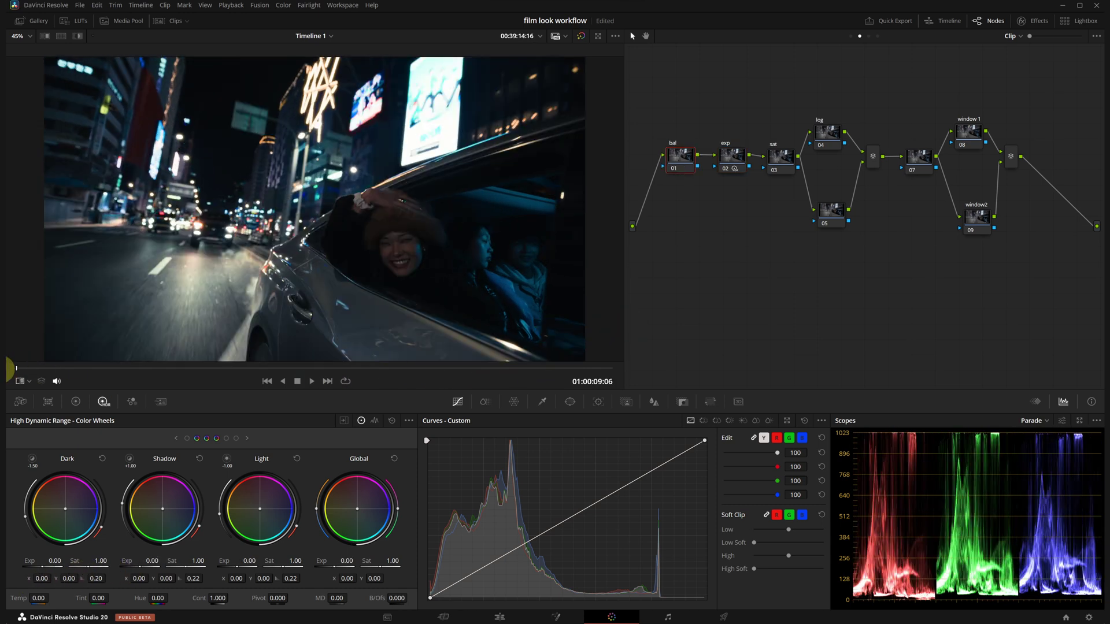
Add a circular window around the woman in the window 1 node, about size 52.84, aspect 31.43, rotation -33.43 and softness 22.07
{"action": "left_click_drag", "start_coordinate": [975, 128], "coordinate": [983, 119]}
{"action": "left_click", "coordinate": [921, 152]}
{"action": "left_click", "coordinate": [568, 402]}
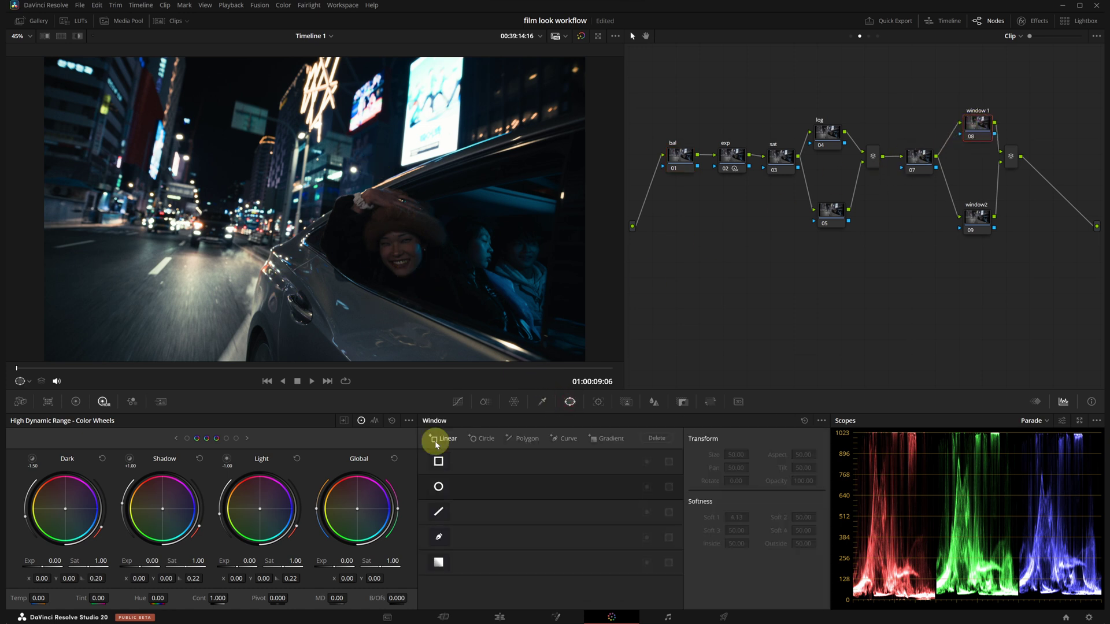
{"action": "left_click", "coordinate": [439, 487]}
{"action": "left_click_drag", "start_coordinate": [348, 257], "coordinate": [439, 293]}
{"action": "left_click_drag", "start_coordinate": [398, 208], "coordinate": [383, 213]}
{"action": "left_click_drag", "start_coordinate": [451, 312], "coordinate": [518, 341]}
{"action": "left_click_drag", "start_coordinate": [428, 240], "coordinate": [446, 276]}
{"action": "left_click_drag", "start_coordinate": [491, 237], "coordinate": [564, 204]}
{"action": "mouse_move", "coordinate": [455, 282]}
{"action": "left_mouse_down"}
{"action": "mouse_move", "coordinate": [481, 281]}
{"action": "mouse_move", "coordinate": [465, 297]}
{"action": "left_mouse_up"}
{"action": "scroll", "coordinate": [349, 245], "scroll_direction": "down", "scroll_amount": 3}
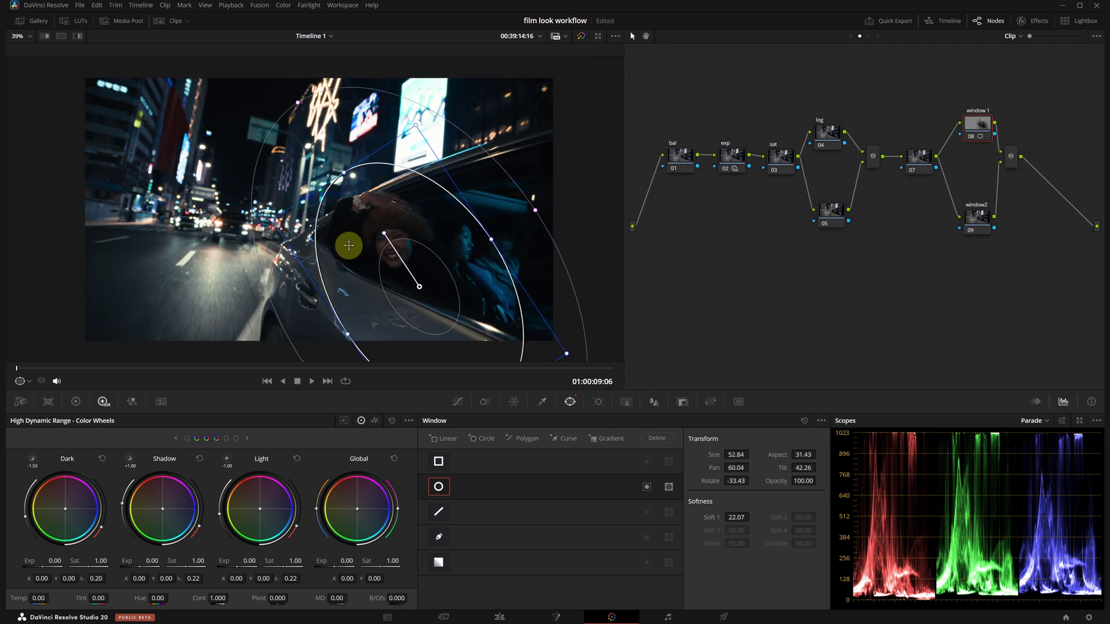
Refine the circular window to about -40.63 rotation and 29.96 softness, positioned at about pan 60.64 and tilt 43.40
{"action": "left_click_drag", "start_coordinate": [383, 234], "coordinate": [377, 238]}
{"action": "left_click_drag", "start_coordinate": [424, 255], "coordinate": [429, 244]}
{"action": "left_click_drag", "start_coordinate": [523, 190], "coordinate": [536, 177]}
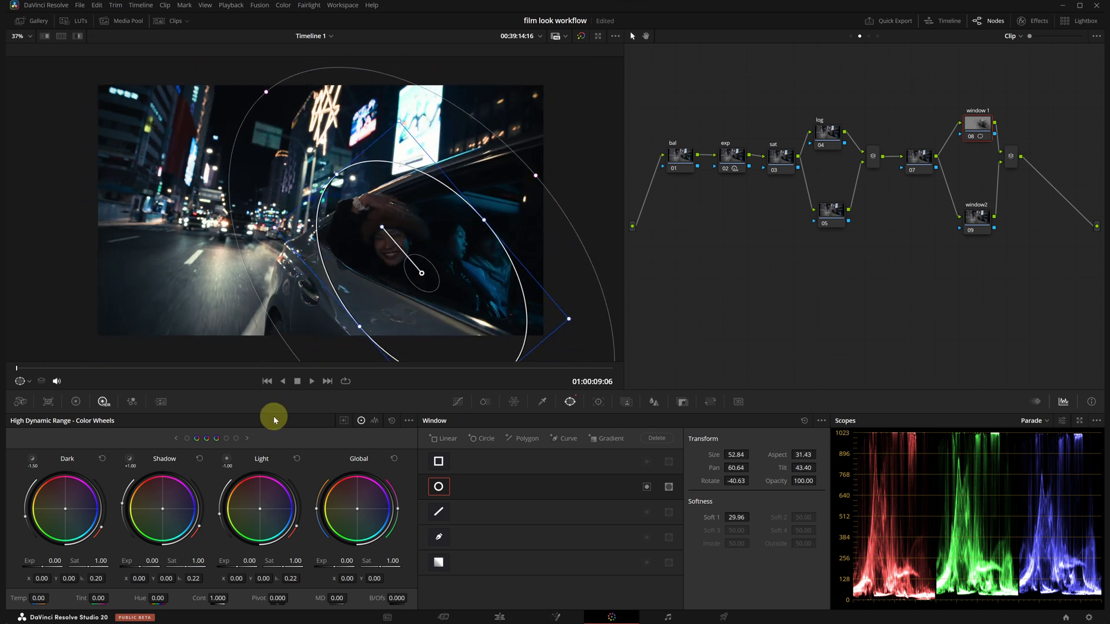
Brighten the windowed area with gamma 0.05, shadows 1.00 and highlights 16.00, moving the window to about pan 58.86 and tilt 44.97
{"action": "left_click", "coordinate": [68, 401]}
{"action": "left_click_drag", "start_coordinate": [168, 578], "coordinate": [253, 604]}
{"action": "left_click_drag", "start_coordinate": [420, 331], "coordinate": [403, 316]}
{"action": "left_click_drag", "start_coordinate": [183, 580], "coordinate": [188, 585]}
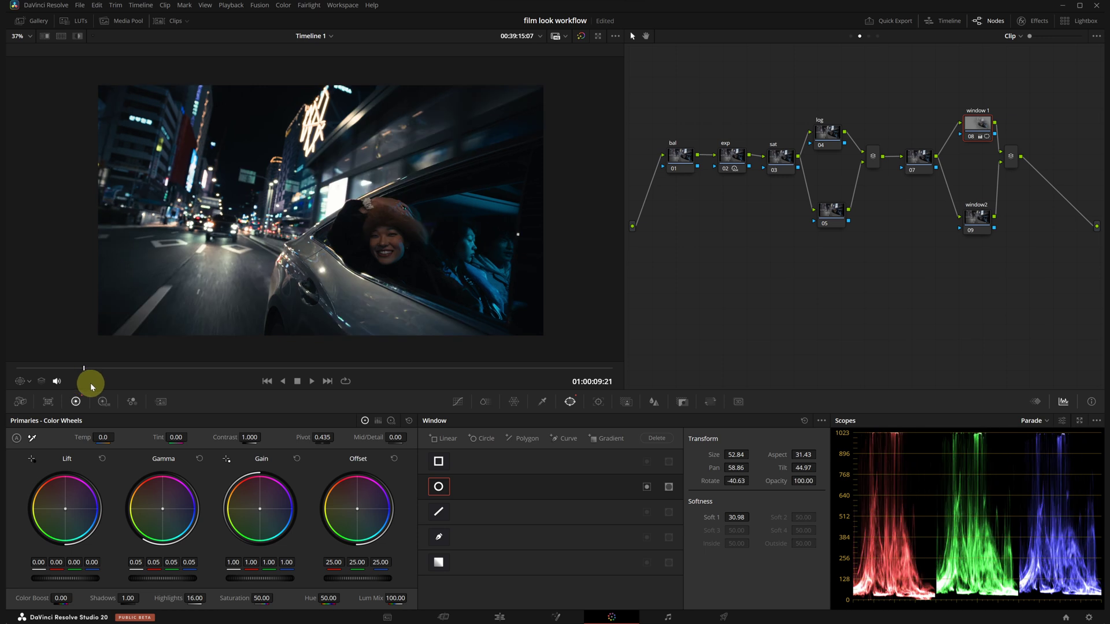
Increase the overall ColorSlice saturation in the sat node
{"action": "left_click", "coordinate": [732, 156]}
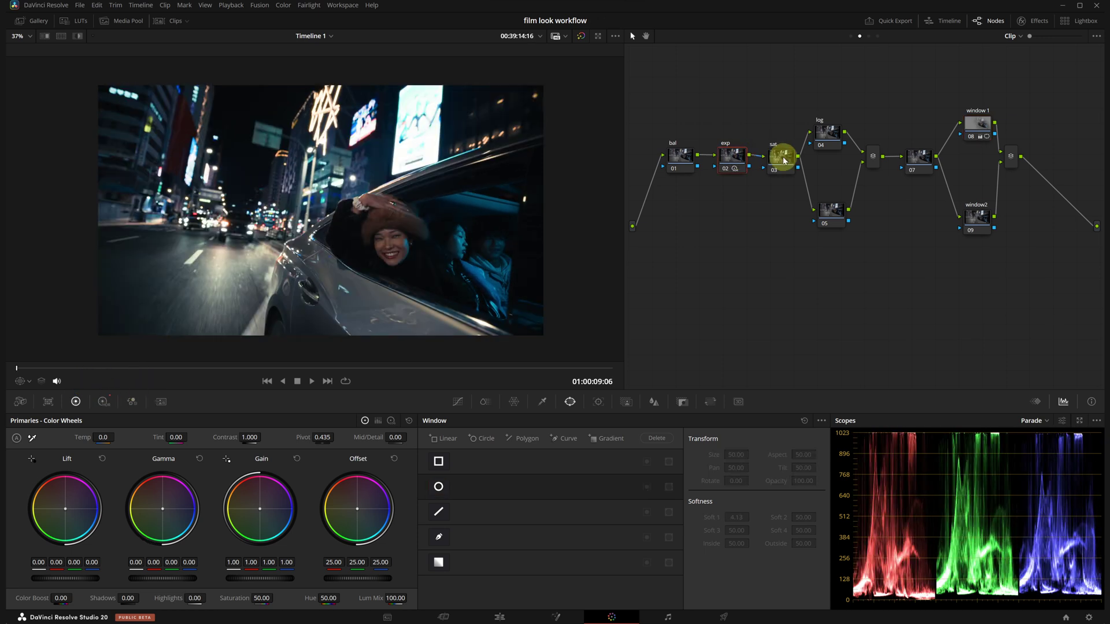
{"action": "left_click", "coordinate": [110, 404]}
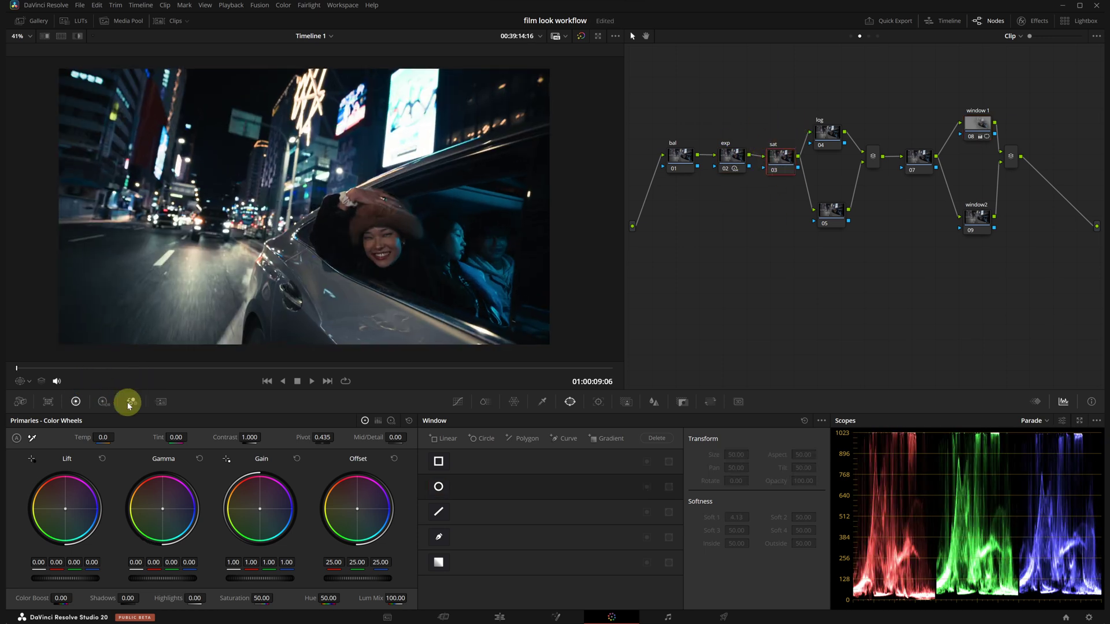
{"action": "left_click", "coordinate": [486, 402]}
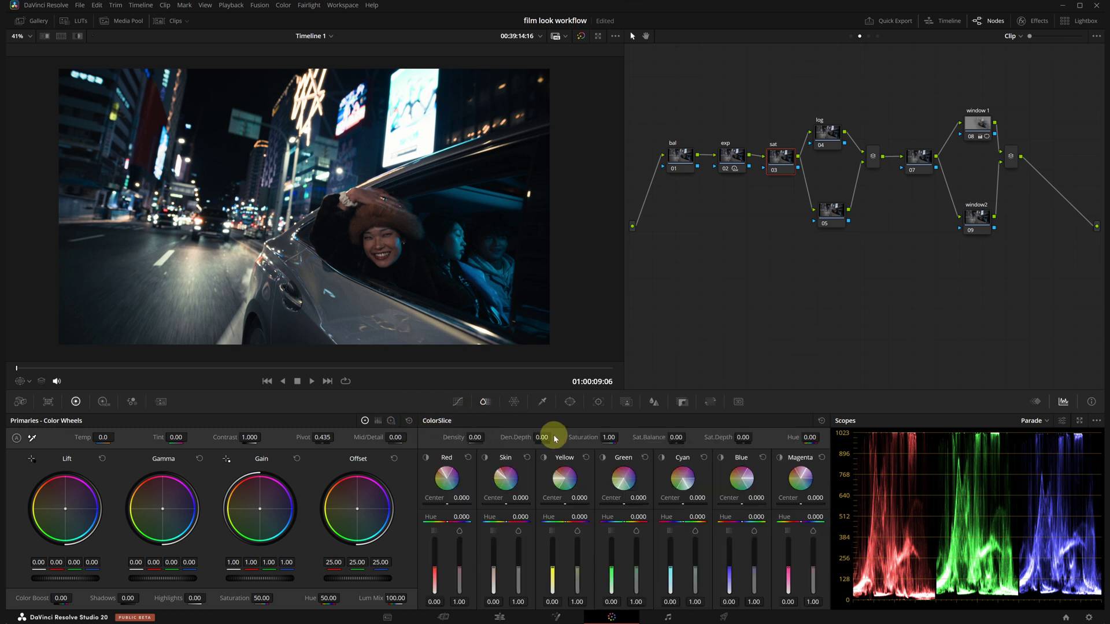
{"action": "left_click_drag", "start_coordinate": [602, 449], "coordinate": [641, 463]}
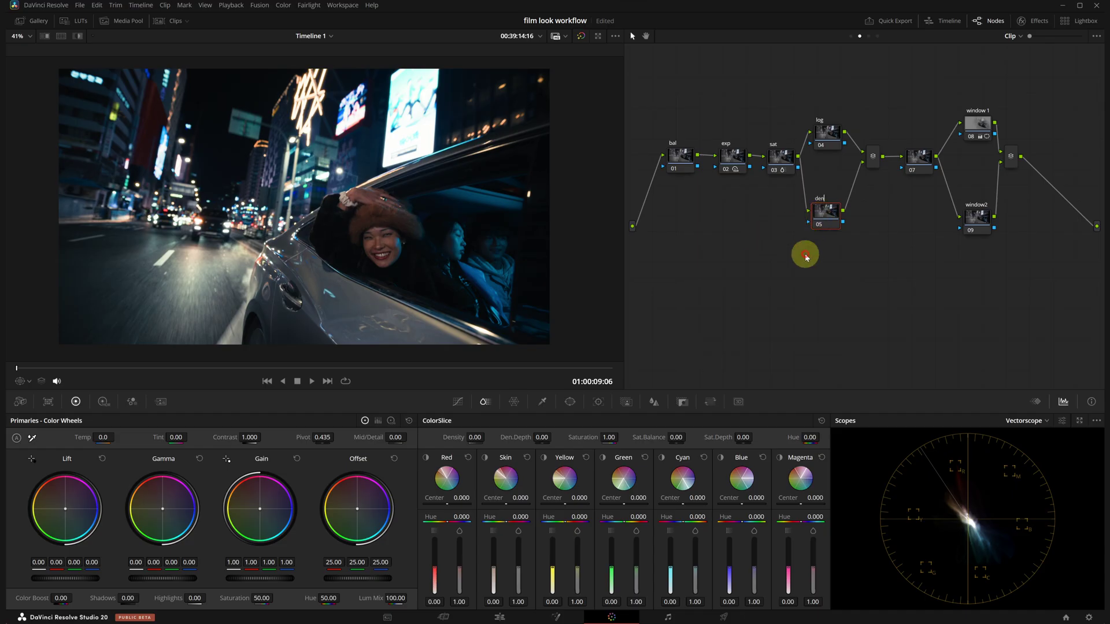
Lower the high-saturation end of the Sat Vs Lum curve to about 0.80 luminance in the den node
{"action": "left_click", "coordinate": [458, 402]}
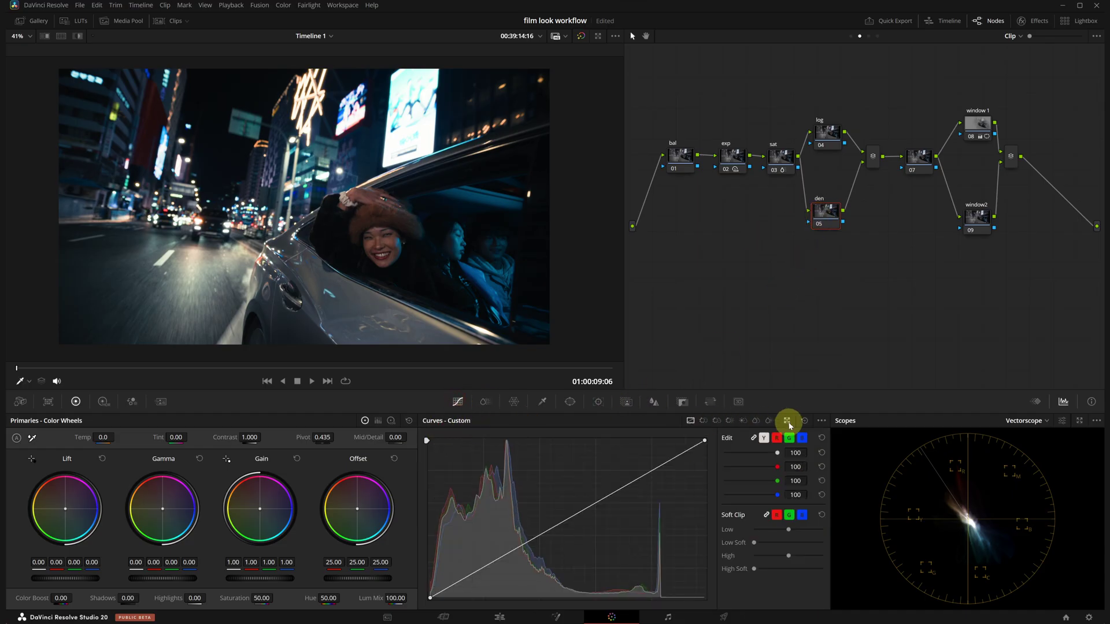
{"action": "left_click", "coordinate": [769, 422]}
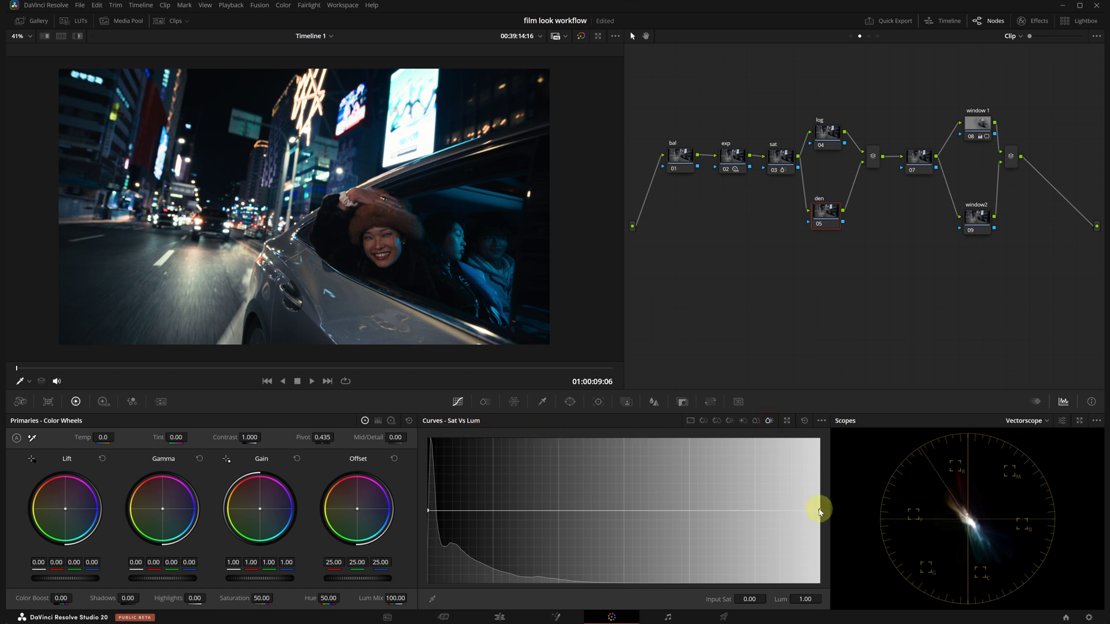
{"action": "mouse_move", "coordinate": [821, 512]}
{"action": "left_mouse_down"}
{"action": "mouse_move", "coordinate": [819, 538]}
{"action": "mouse_move", "coordinate": [831, 528]}
{"action": "left_mouse_up"}
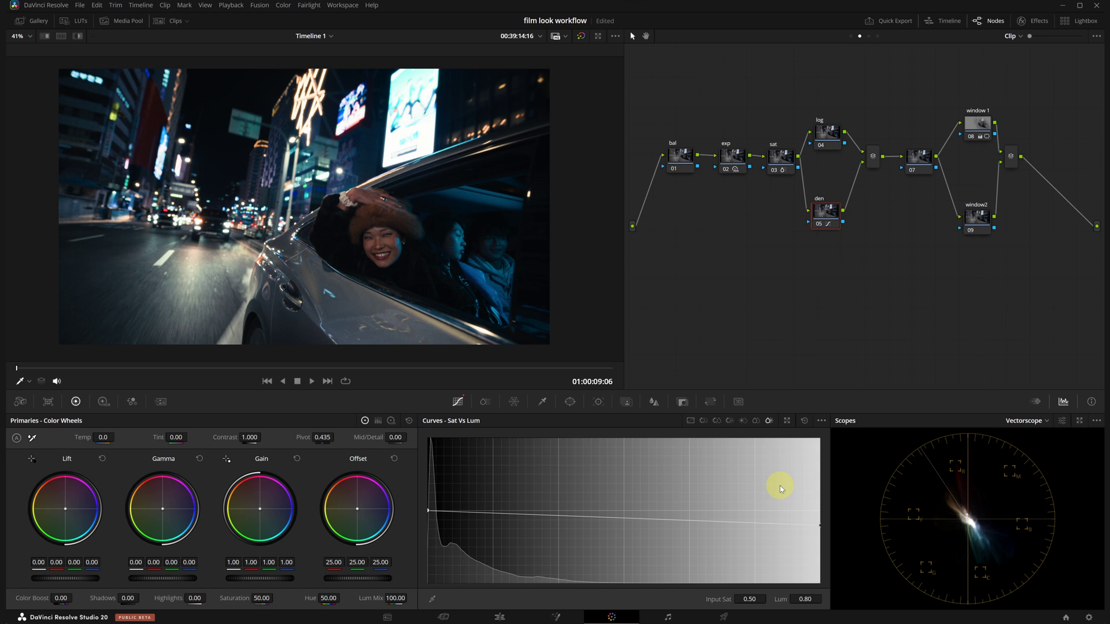
Compare the image close up with the den node disabled and enabled
{"action": "scroll", "coordinate": [512, 316], "scroll_direction": "up", "scroll_amount": 4}
{"action": "key", "text": "ctrl+d"}
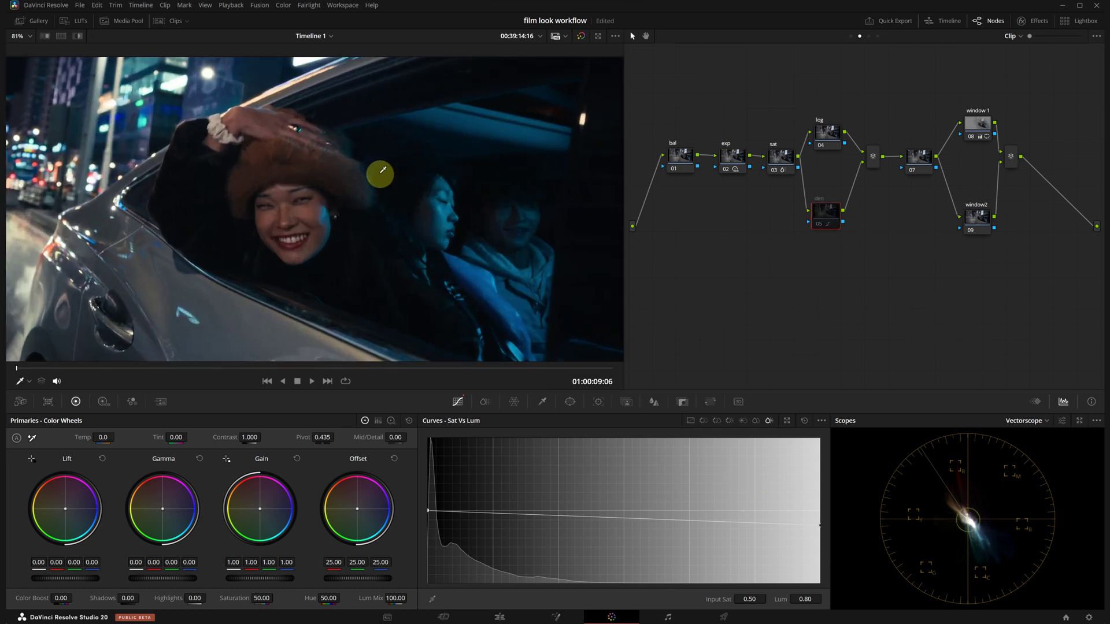
{"action": "key", "text": "ctrl+d"}
{"action": "key", "text": "ctrl+d"}
{"action": "key", "text": "ctrl+d"}
{"action": "key", "text": "ctrl+d"}
{"action": "scroll", "coordinate": [495, 300], "scroll_direction": "down", "scroll_amount": 4}
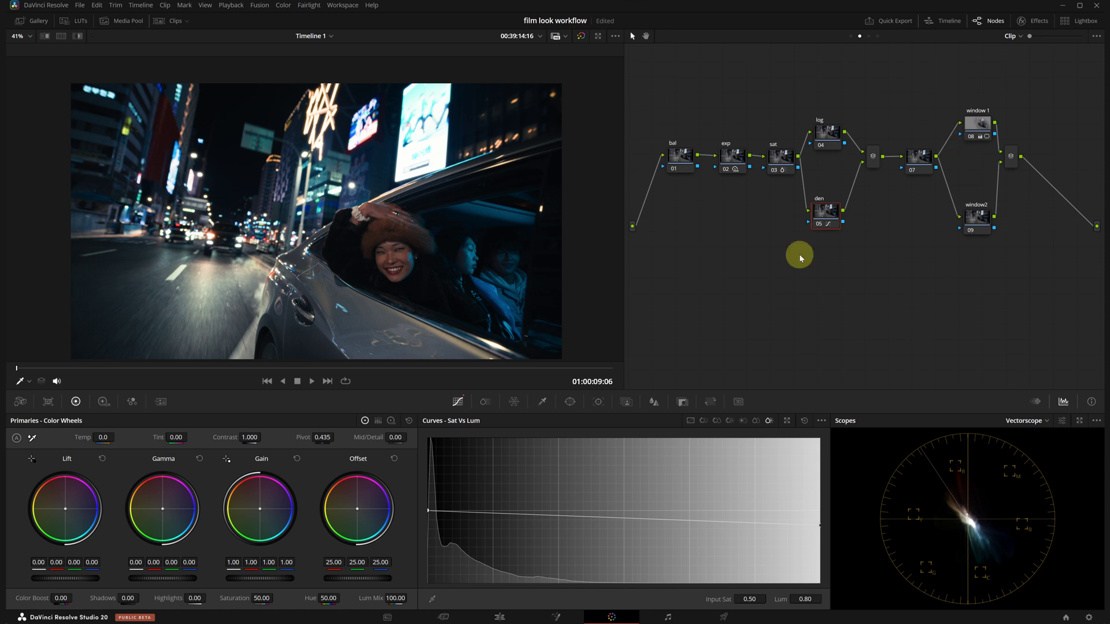
Copy clip 02's finished grade to clips 01 and 03, and open clip 01
{"action": "left_click", "coordinate": [25, 350]}
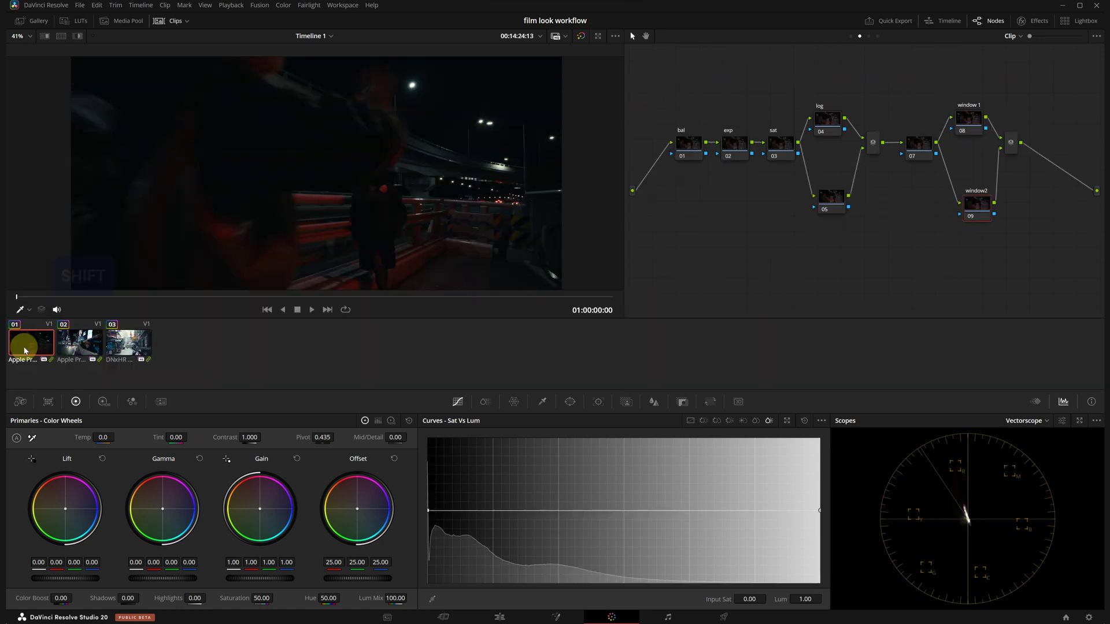
{"action": "key", "text": "shift"}
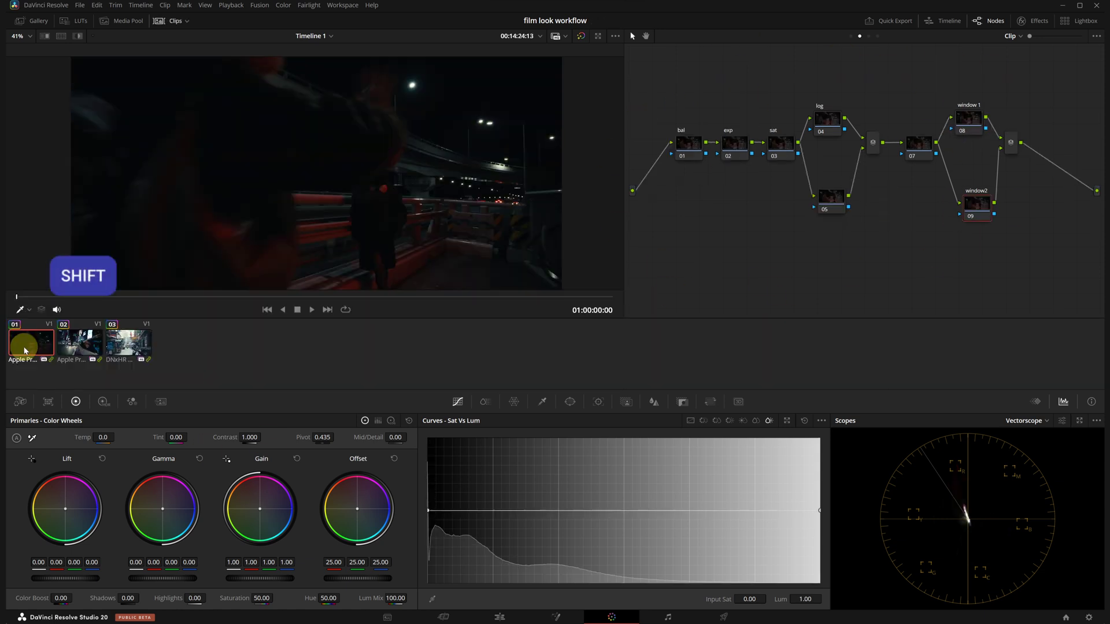
{"action": "left_click", "coordinate": [108, 349], "text": "shift"}
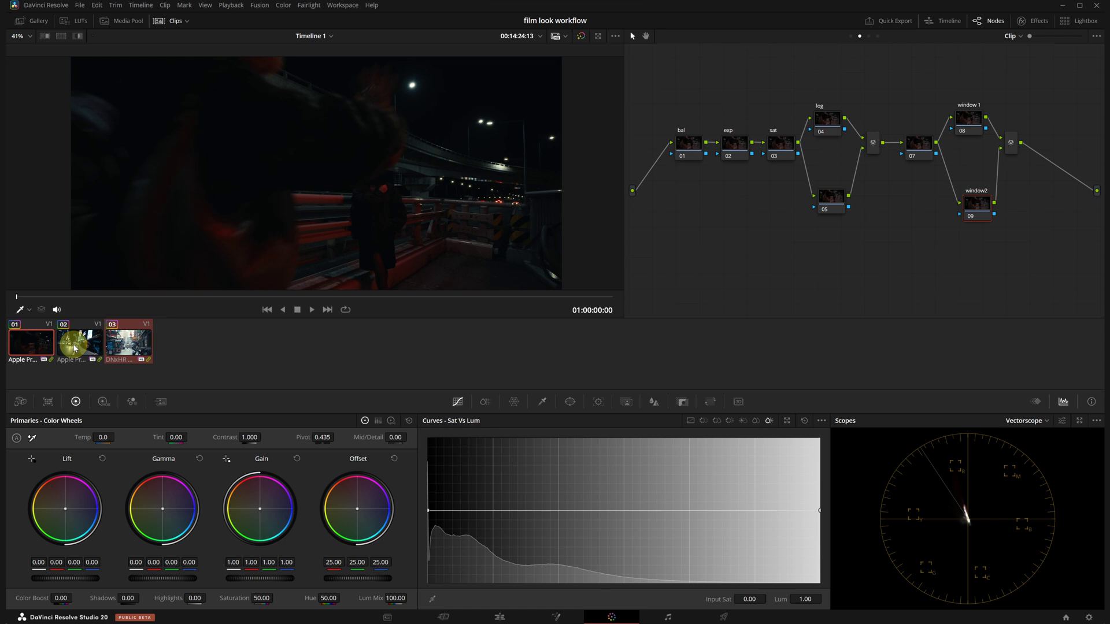
{"action": "middle_click", "coordinate": [74, 348]}
{"action": "left_click", "coordinate": [45, 347]}
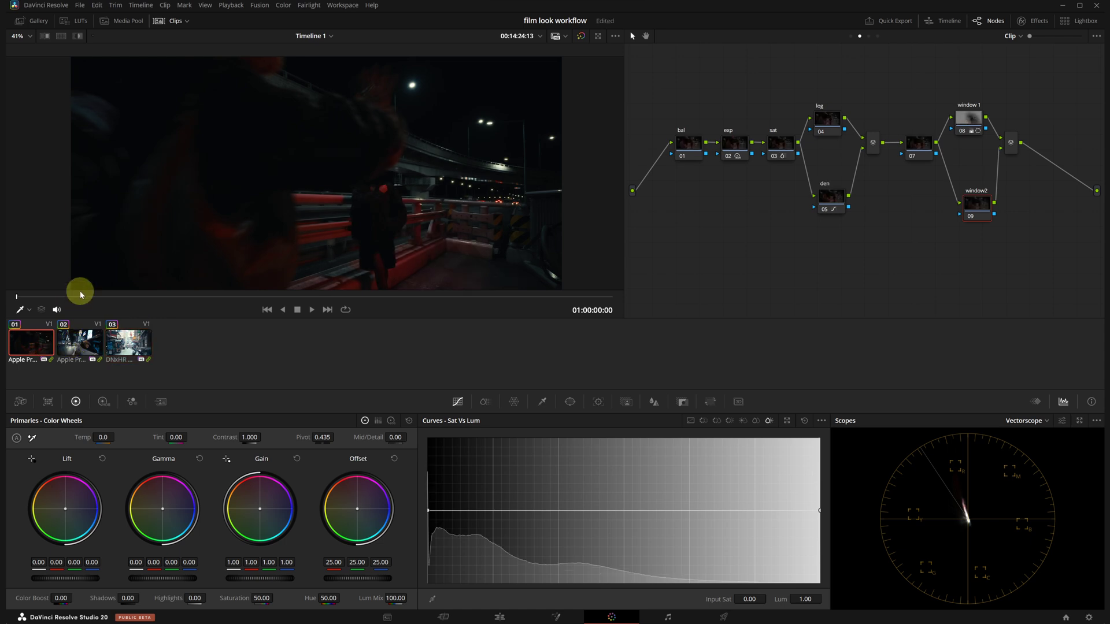
At 01:00:04:16 in clip 01, compare the image with the window 1 node disabled and enabled, and display its circular window
{"action": "left_click_drag", "start_coordinate": [18, 298], "coordinate": [318, 298]}
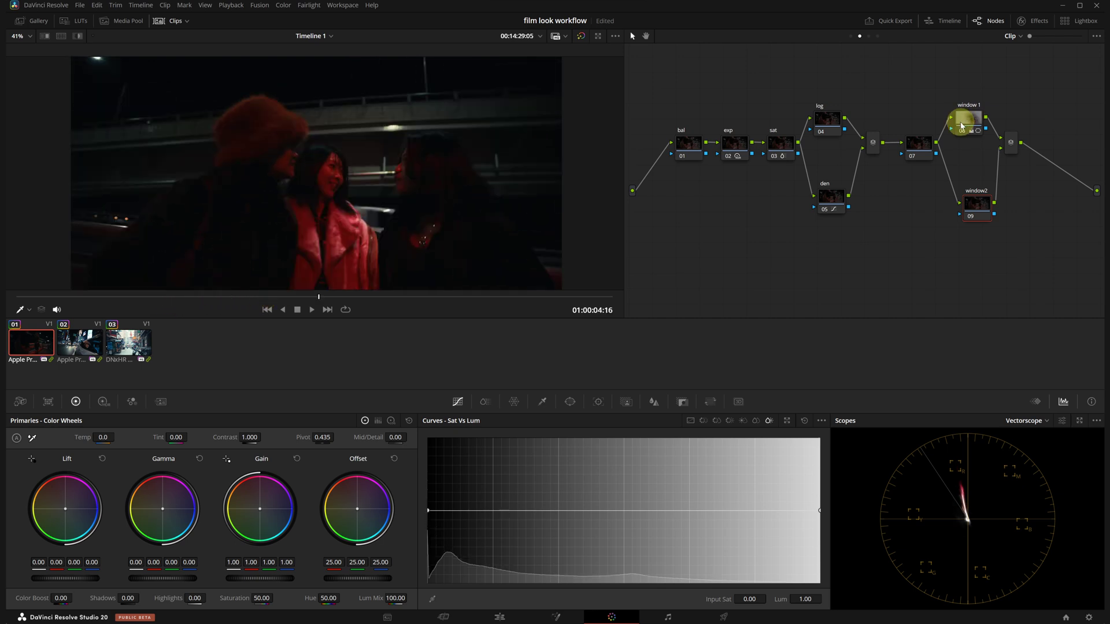
{"action": "left_click", "coordinate": [962, 132]}
{"action": "left_click", "coordinate": [962, 132]}
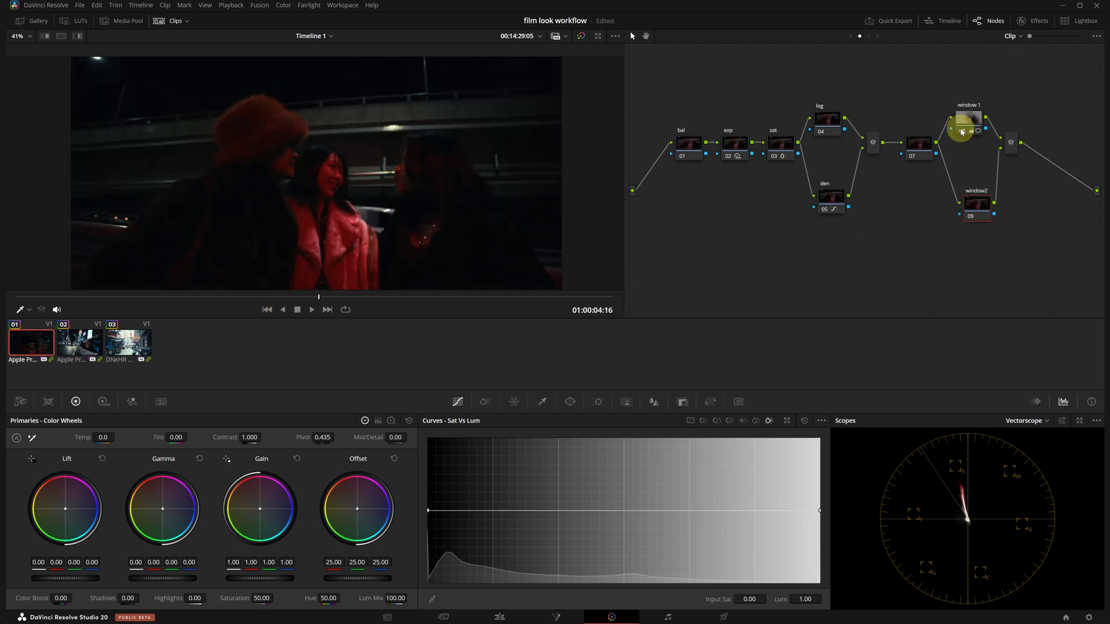
{"action": "left_click", "coordinate": [962, 132]}
{"action": "left_click", "coordinate": [962, 132]}
{"action": "left_click", "coordinate": [969, 118]}
{"action": "scroll", "coordinate": [248, 132], "scroll_direction": "down", "scroll_amount": 5}
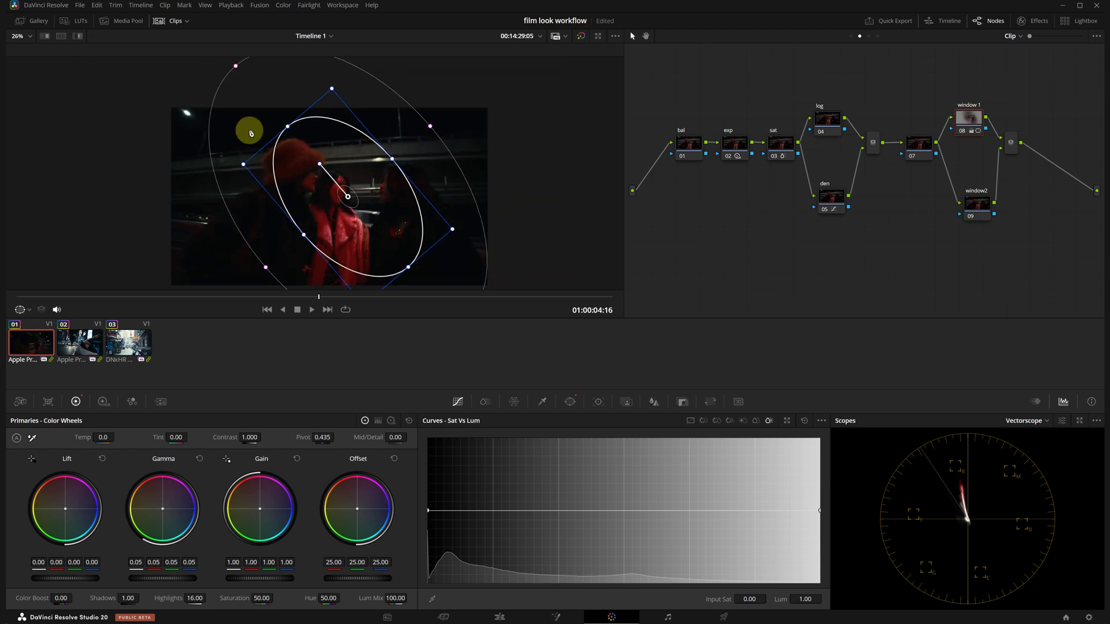
Lower clip 01's window 1 node Gamma to 0.02 and compare the image with the node disabled and enabled
{"action": "left_click_drag", "start_coordinate": [165, 578], "coordinate": [155, 575]}
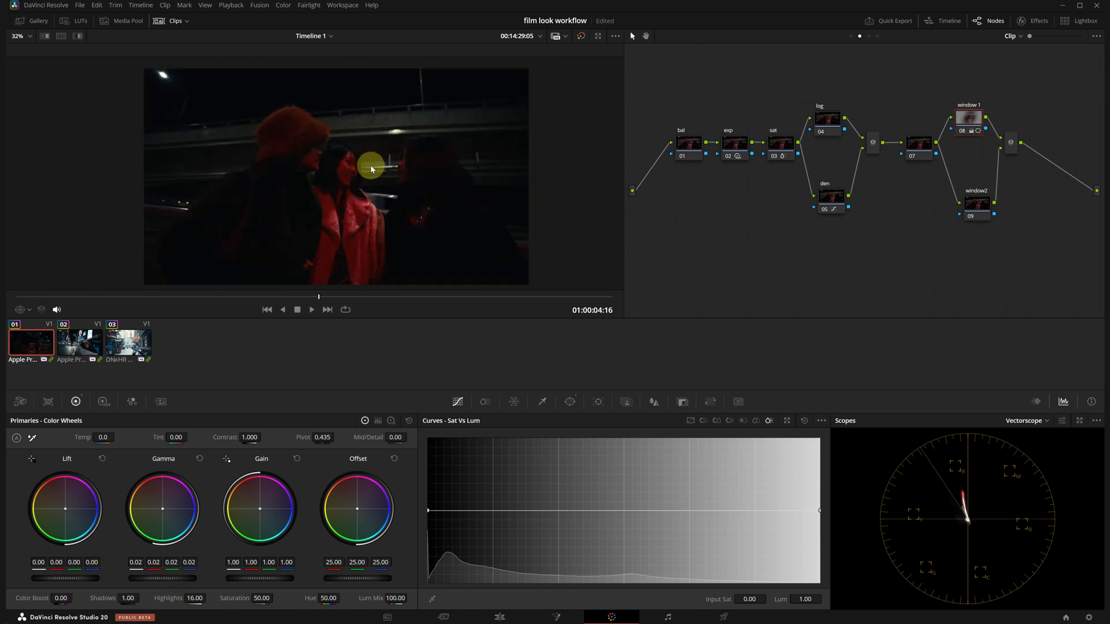
{"action": "key", "text": "ctrl+d"}
{"action": "key", "text": "ctrl+d"}
Switch the video scope display to Waveform and then to Parade
{"action": "left_click", "coordinate": [1028, 423]}
{"action": "left_click", "coordinate": [1031, 443]}
{"action": "left_click", "coordinate": [1035, 420]}
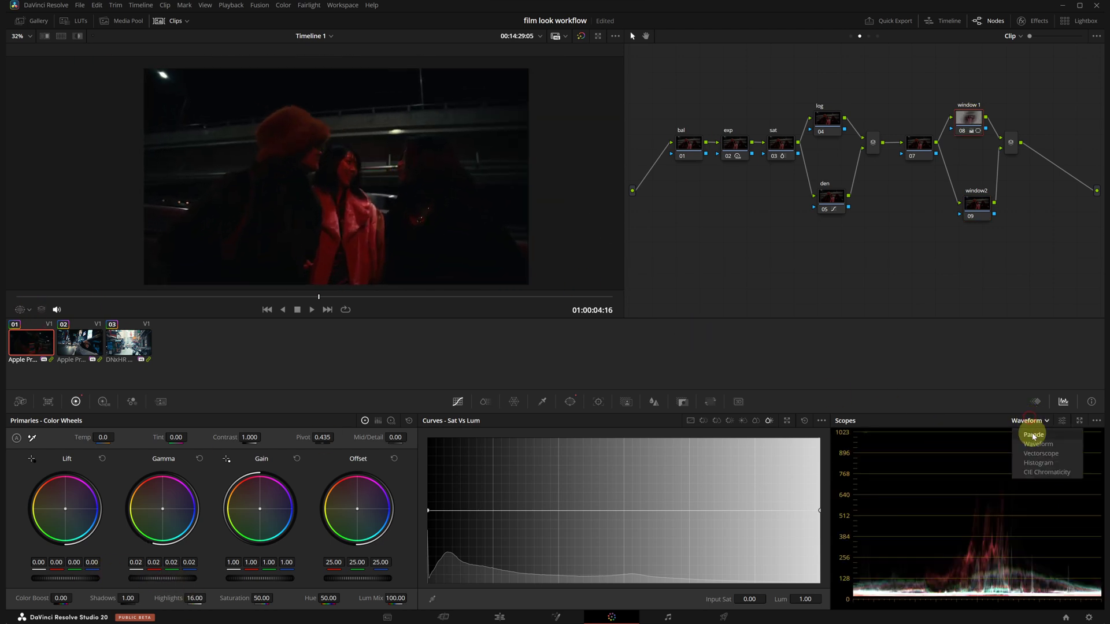
{"action": "left_click", "coordinate": [1031, 436]}
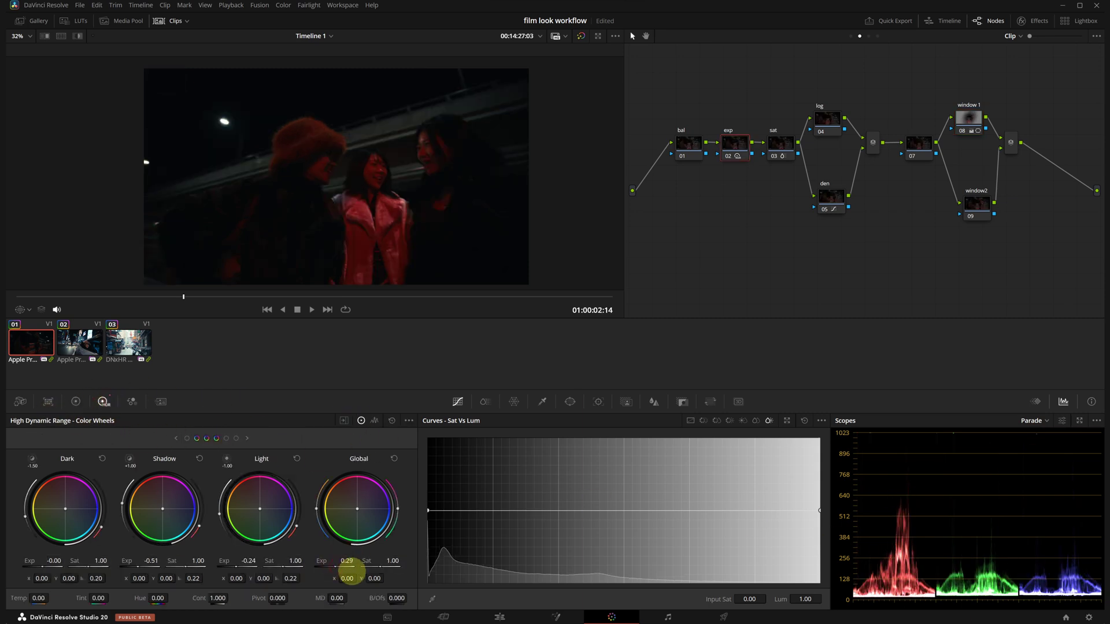
Raise the exp node's HDR Global exposure to 1.75 in clip 01 and compare the image with the sat node disabled and enabled
{"action": "left_click_drag", "start_coordinate": [352, 571], "coordinate": [508, 310]}
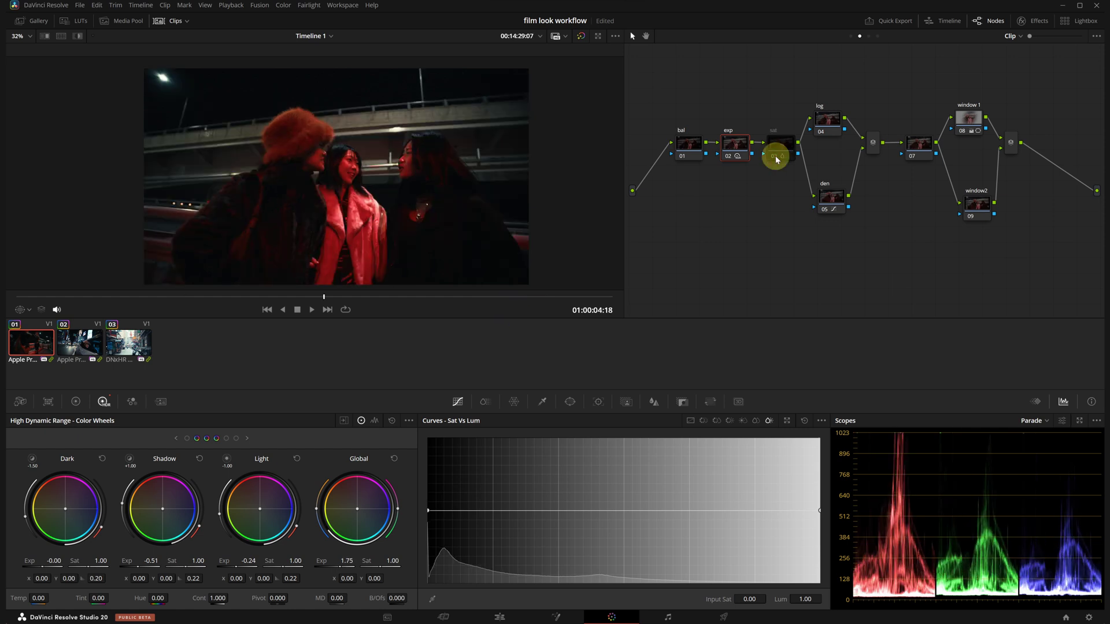
{"action": "left_click", "coordinate": [775, 156]}
{"action": "left_click", "coordinate": [774, 156]}
At 01:00:04:23, add a parallel node labelled cc below den and lower its ColorSlice Red saturation to 0.86
{"action": "left_click", "coordinate": [823, 213]}
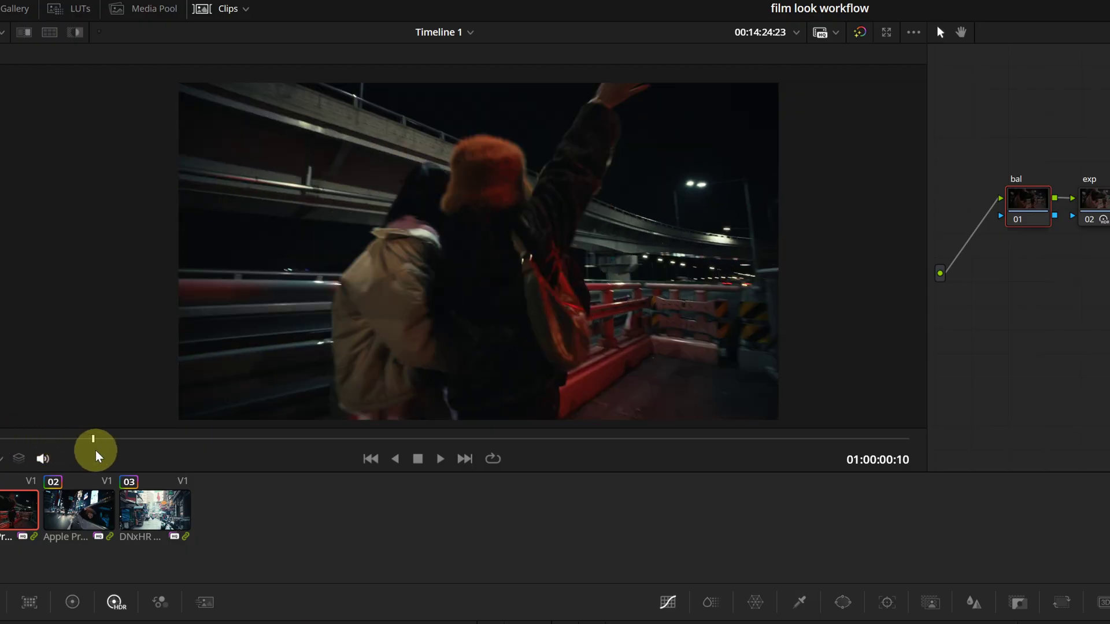
{"action": "left_click_drag", "start_coordinate": [97, 454], "coordinate": [480, 454]}
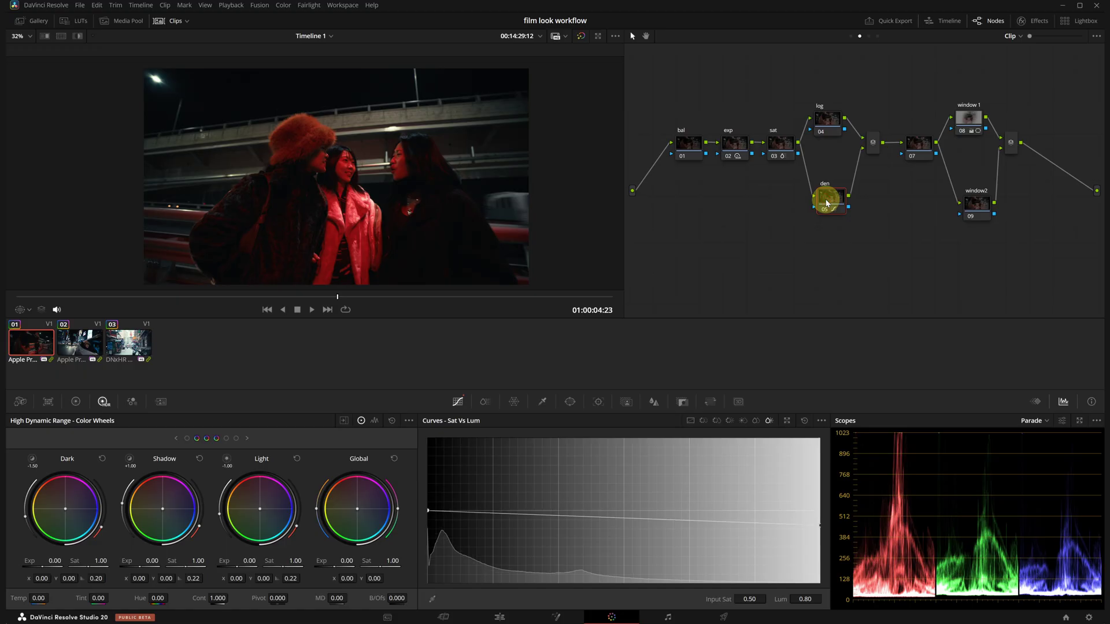
{"action": "key", "text": "alt+p"}
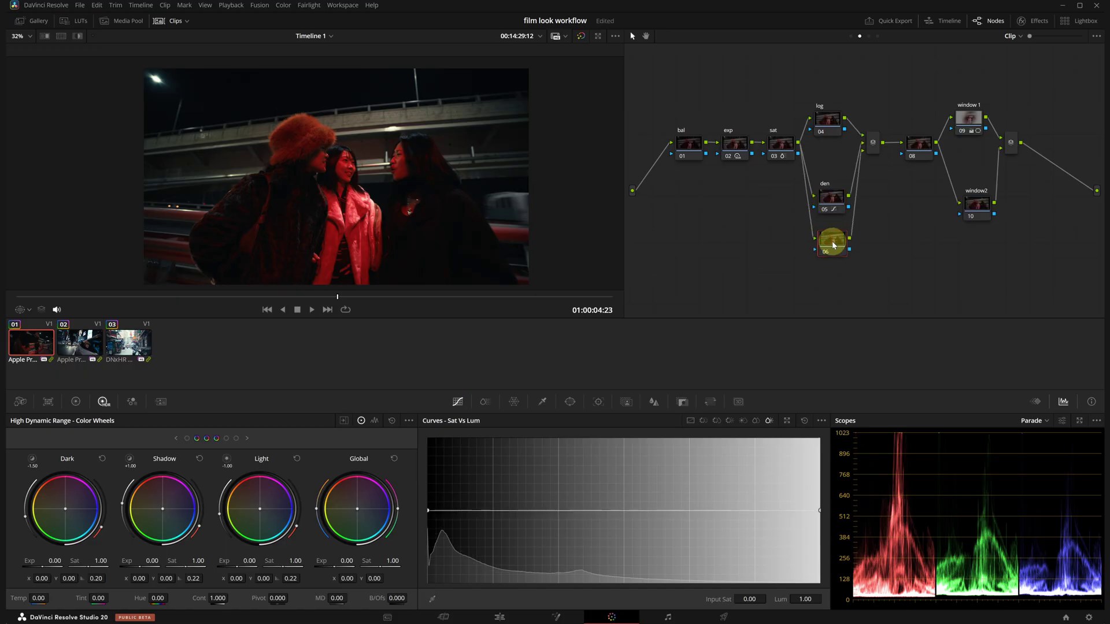
{"action": "left_click", "coordinate": [485, 402]}
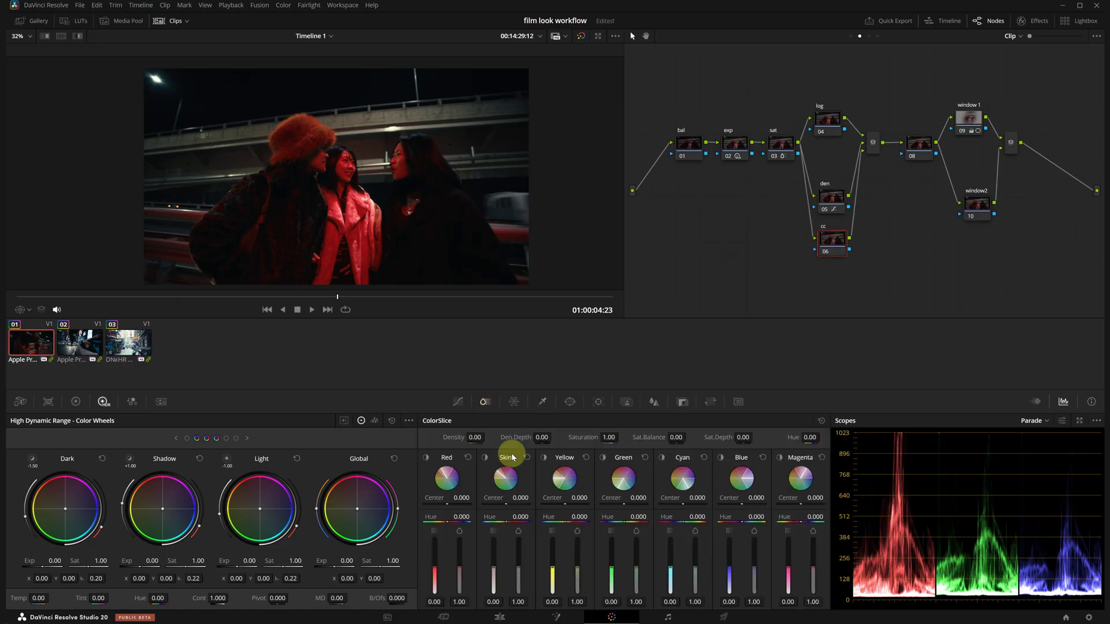
{"action": "left_click_drag", "start_coordinate": [457, 573], "coordinate": [461, 572]}
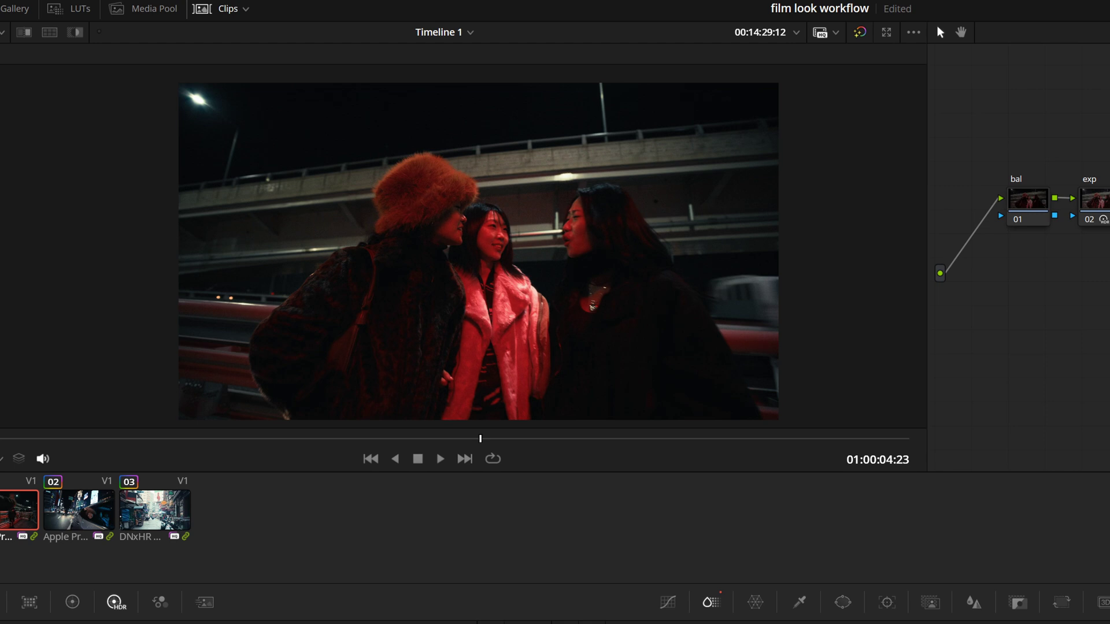
In clip 01's bal node, use Linear gamma, set Lum Mix to 0 and shift Gain to about 0.82 red, 0.97 green, 1.11 blue
{"action": "scroll", "coordinate": [454, 198], "scroll_direction": "up", "scroll_amount": 4}
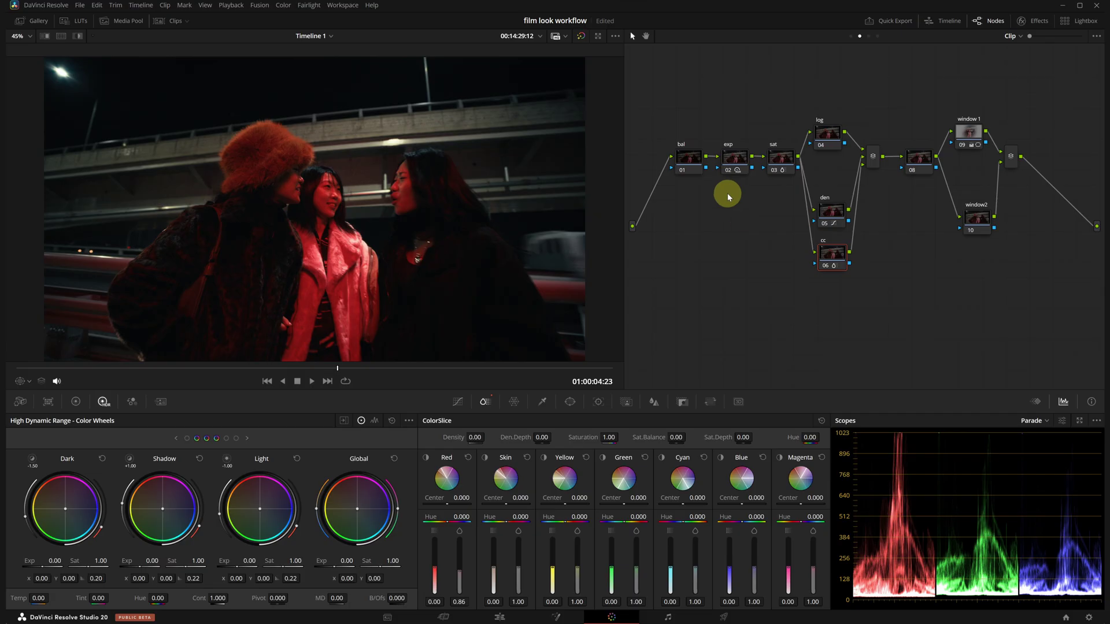
{"action": "left_click", "coordinate": [680, 163]}
{"action": "right_click", "coordinate": [688, 164]}
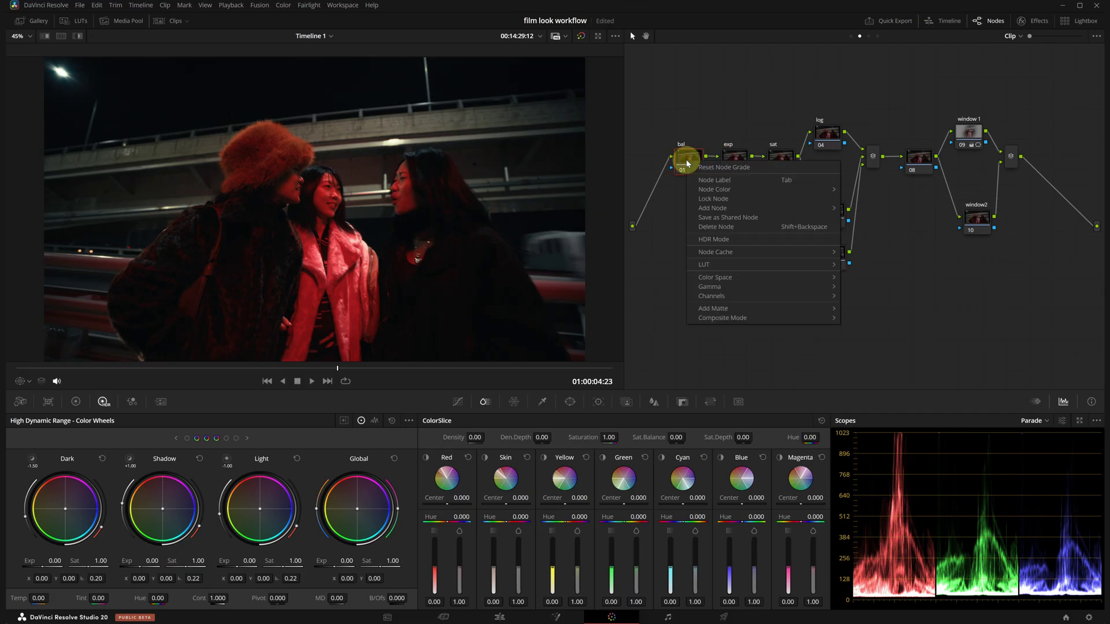
{"action": "mouse_move", "coordinate": [763, 287]}
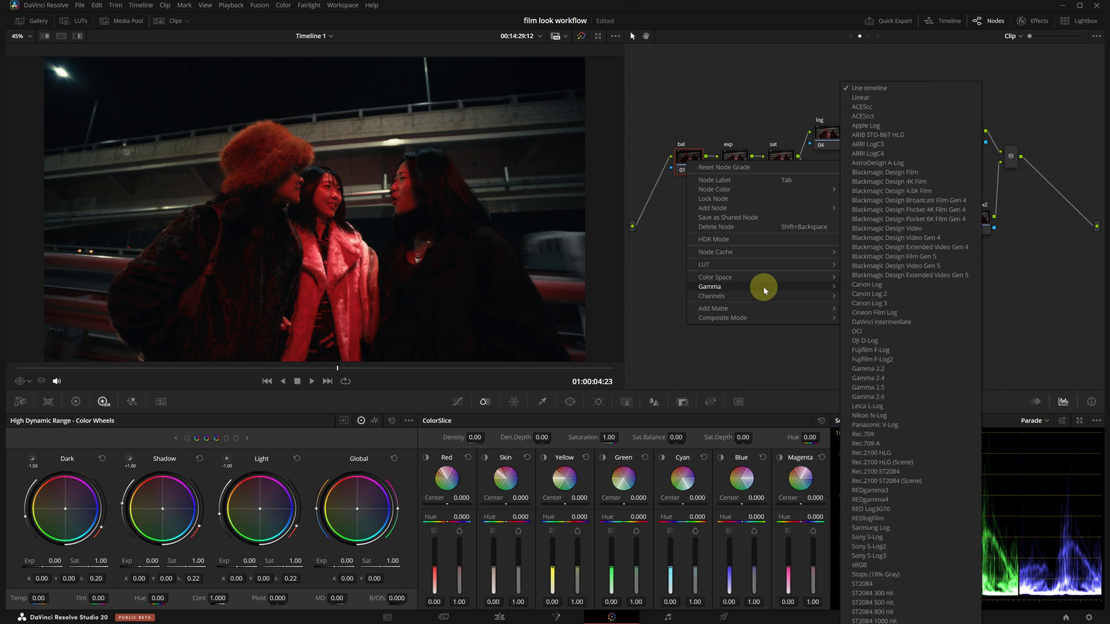
{"action": "left_click", "coordinate": [871, 106]}
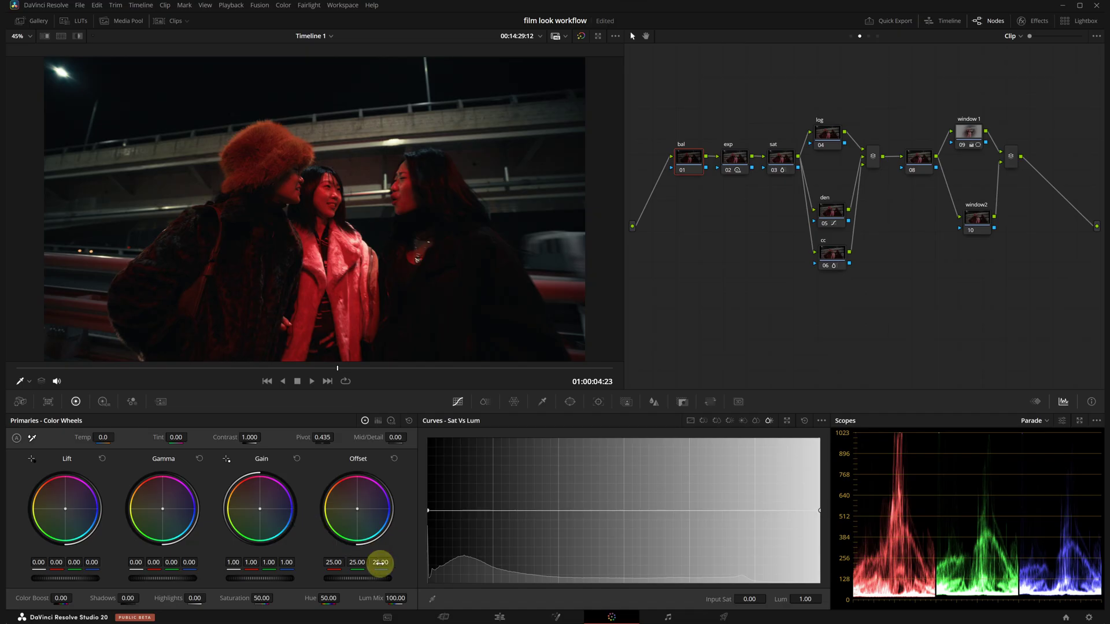
{"action": "left_click_drag", "start_coordinate": [52, 609], "coordinate": [1, 609]}
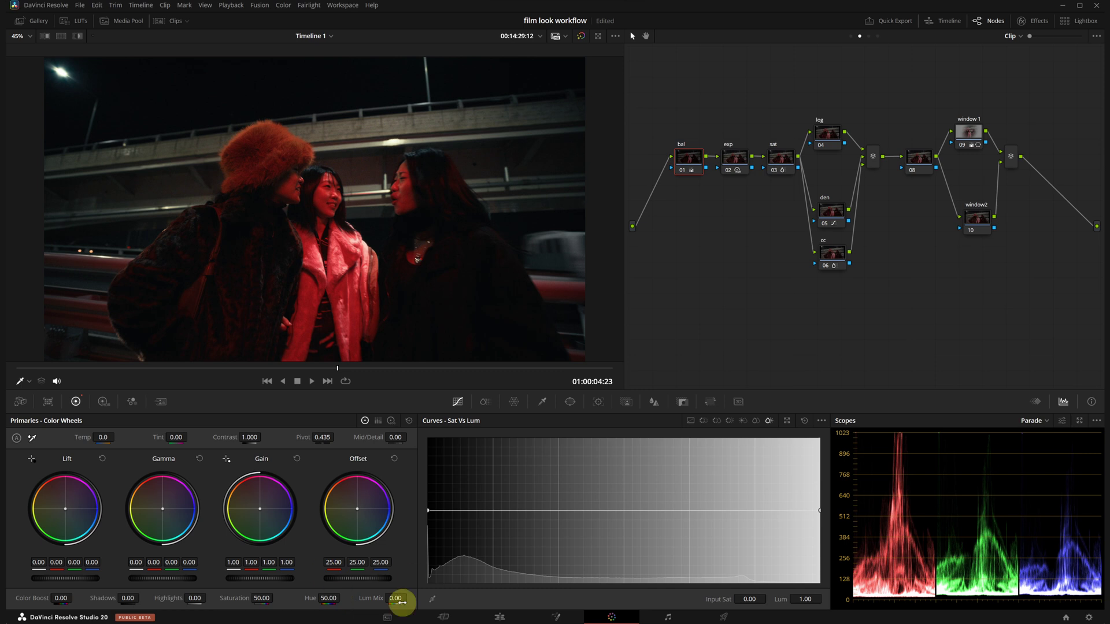
{"action": "mouse_move", "coordinate": [258, 525]}
{"action": "left_mouse_down"}
{"action": "mouse_move", "coordinate": [258, 503]}
{"action": "mouse_move", "coordinate": [295, 526]}
{"action": "mouse_move", "coordinate": [256, 558]}
{"action": "mouse_move", "coordinate": [313, 596]}
{"action": "mouse_move", "coordinate": [249, 594]}
{"action": "mouse_move", "coordinate": [301, 587]}
{"action": "mouse_move", "coordinate": [279, 528]}
{"action": "mouse_move", "coordinate": [257, 509]}
{"action": "mouse_move", "coordinate": [270, 540]}
{"action": "mouse_move", "coordinate": [280, 526]}
{"action": "mouse_move", "coordinate": [285, 537]}
{"action": "mouse_move", "coordinate": [272, 509]}
{"action": "left_mouse_up"}
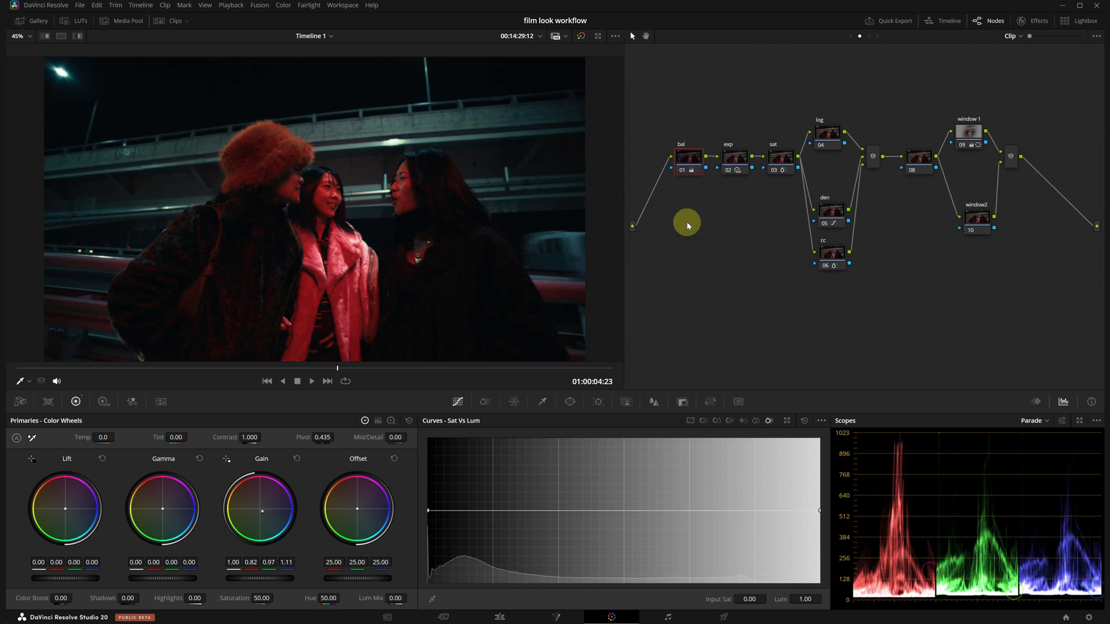
In clip 01's log node, shift the log Shadow wheel towards green, to about -0.07 red, 0.00 green and -0.04 blue
{"action": "left_click", "coordinate": [827, 132]}
{"action": "scroll", "coordinate": [484, 291], "scroll_direction": "up", "scroll_amount": 5}
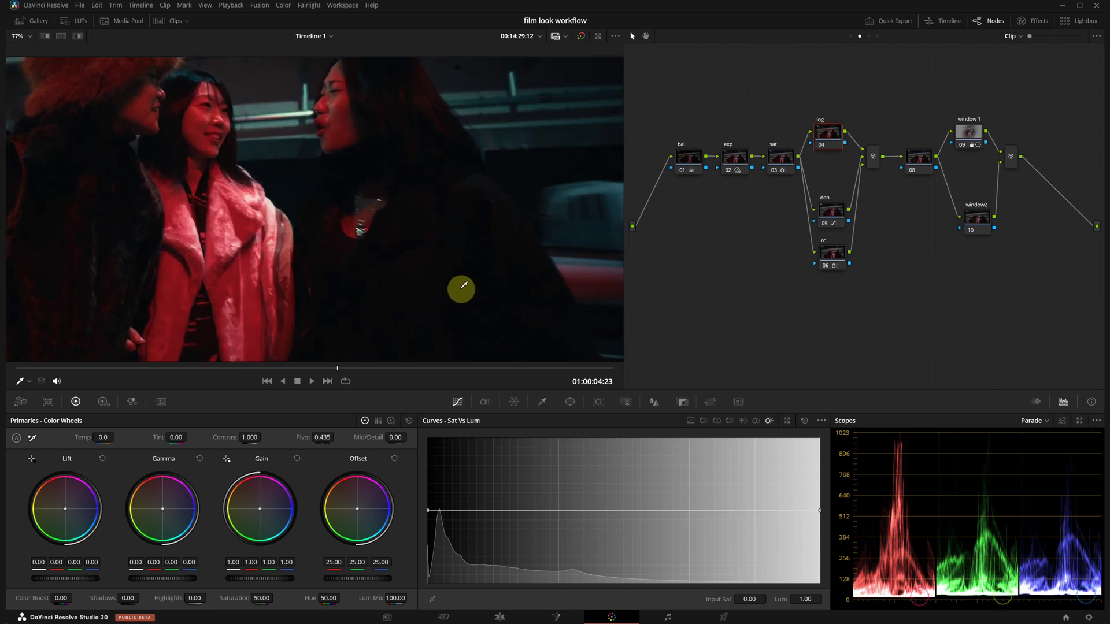
{"action": "scroll", "coordinate": [329, 266], "scroll_direction": "down", "scroll_amount": 4}
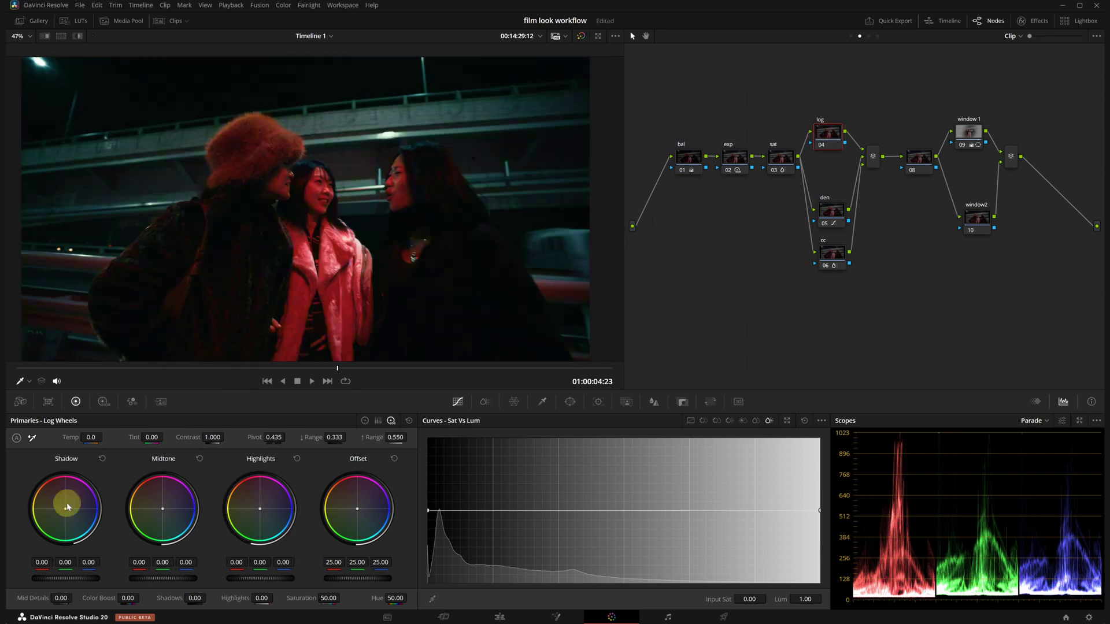
{"action": "left_click_drag", "start_coordinate": [67, 507], "coordinate": [15, 533]}
{"action": "key", "text": "ctrl+z"}
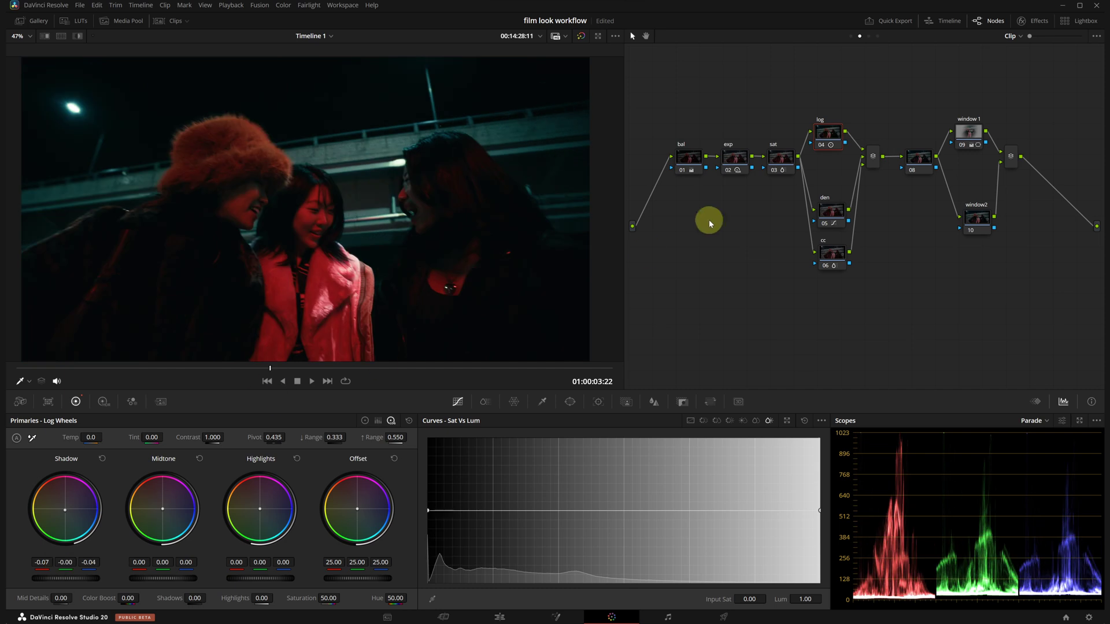
Compare clip 01's image with the log node disabled and enabled, and move to 01:00:02:09
{"action": "left_click", "coordinate": [689, 159]}
{"action": "left_click", "coordinate": [826, 134], "text": "ctrl"}
{"action": "key", "text": "ctrl+d"}
{"action": "key", "text": "ctrl+d"}
{"action": "key", "text": "ctrl+d"}
{"action": "scroll", "coordinate": [445, 272], "scroll_direction": "down", "scroll_amount": 1}
{"action": "left_click_drag", "start_coordinate": [270, 368], "coordinate": [161, 376]}
Rebalance the Gain in clip 01's bal node to about 0.96 red, 1.00 green and 1.05 blue
{"action": "key", "text": "ctrl+d"}
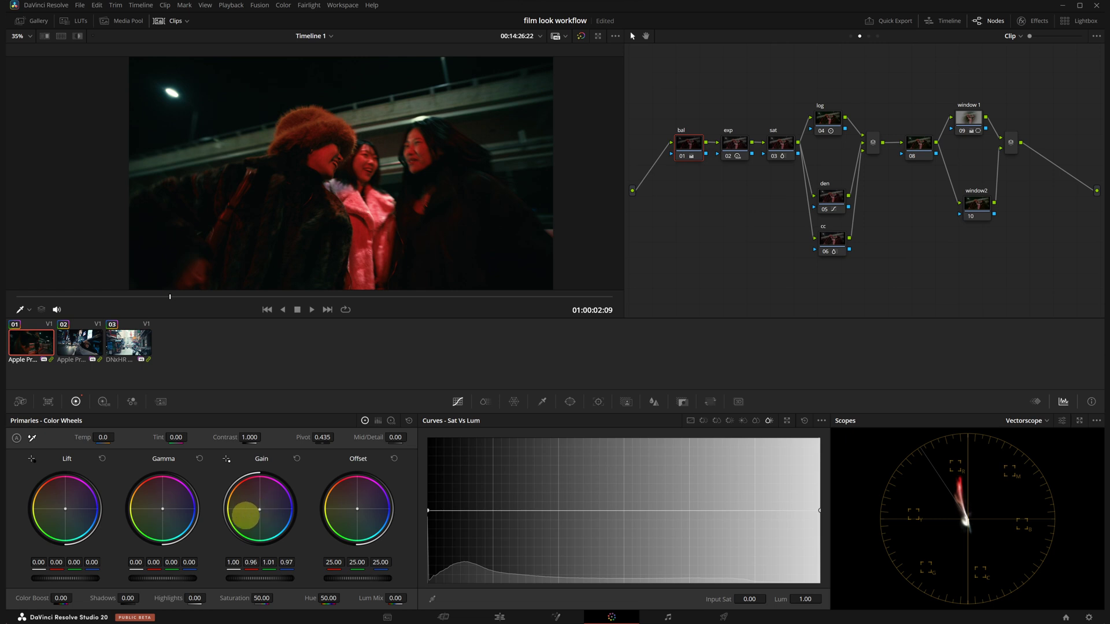
{"action": "left_click_drag", "start_coordinate": [246, 516], "coordinate": [268, 515]}
{"action": "left_click", "coordinate": [394, 300]}
Alternate between clips 01 and 02 to compare their colour balance
{"action": "left_click", "coordinate": [71, 347]}
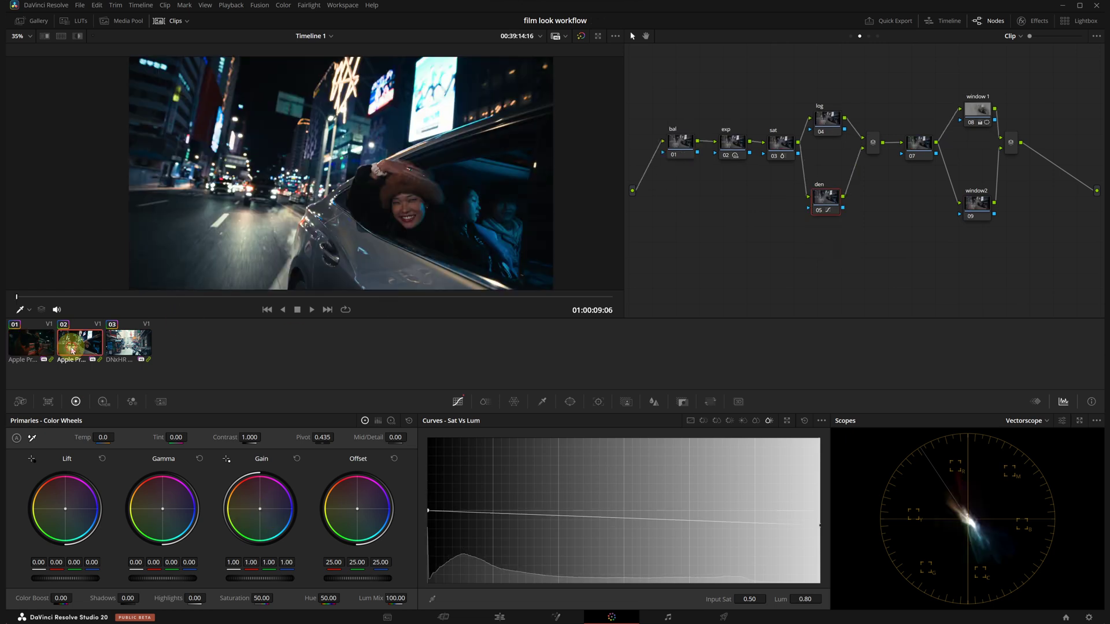
{"action": "left_click", "coordinate": [37, 345]}
{"action": "left_click", "coordinate": [75, 345]}
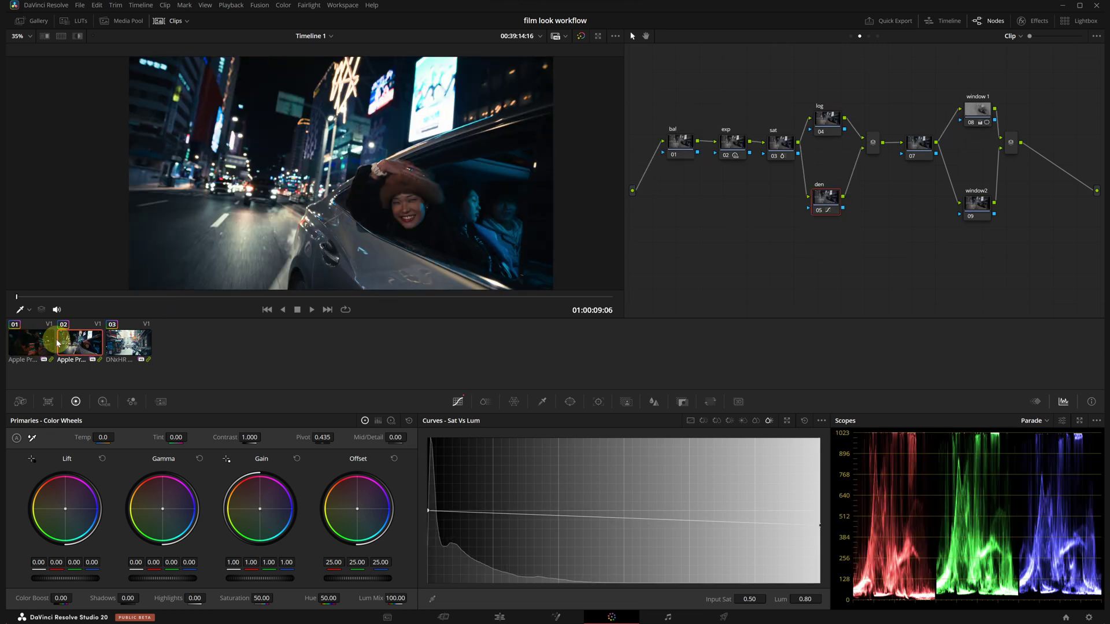
{"action": "left_click", "coordinate": [38, 346]}
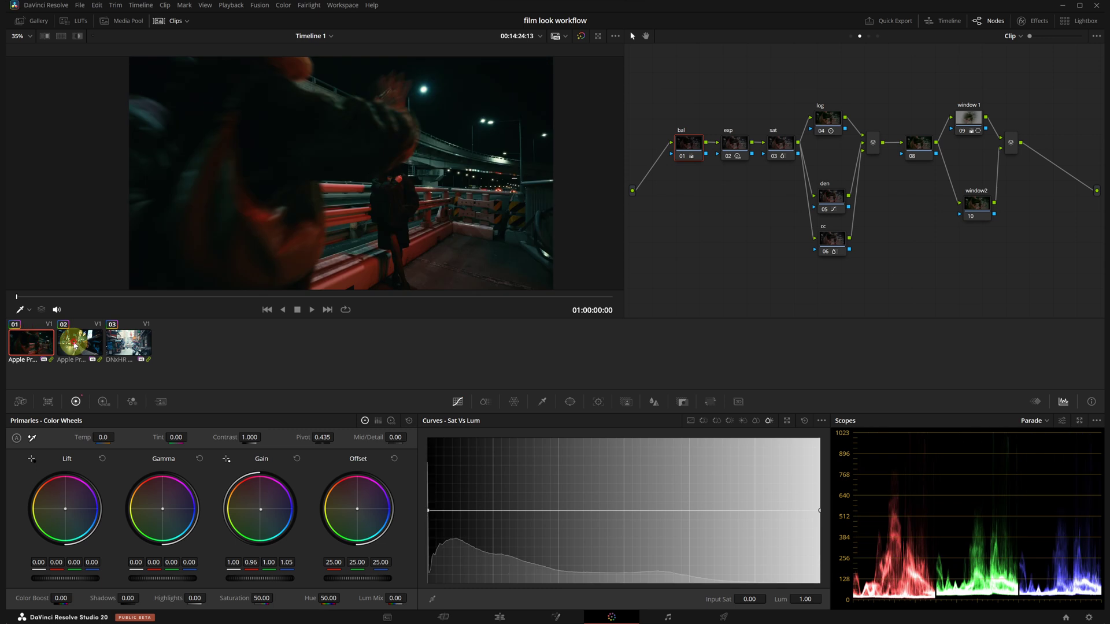
{"action": "left_click", "coordinate": [74, 346]}
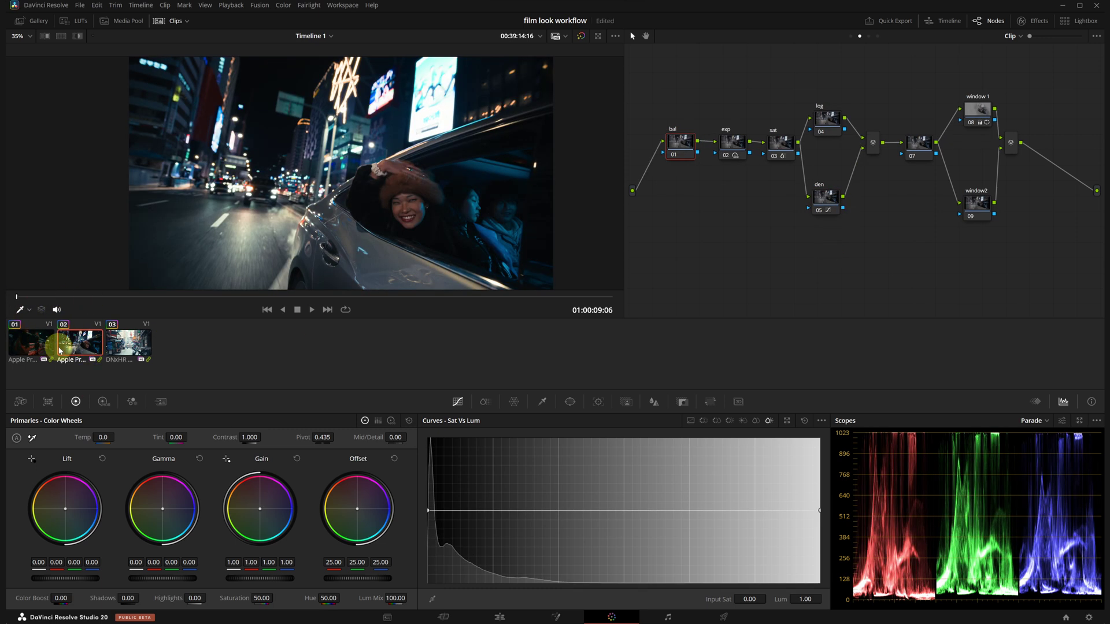
Copy the bal node's grade from clip 01 to clip 02's bal node
{"action": "key", "text": "Up"}
{"action": "left_click", "coordinate": [693, 145]}
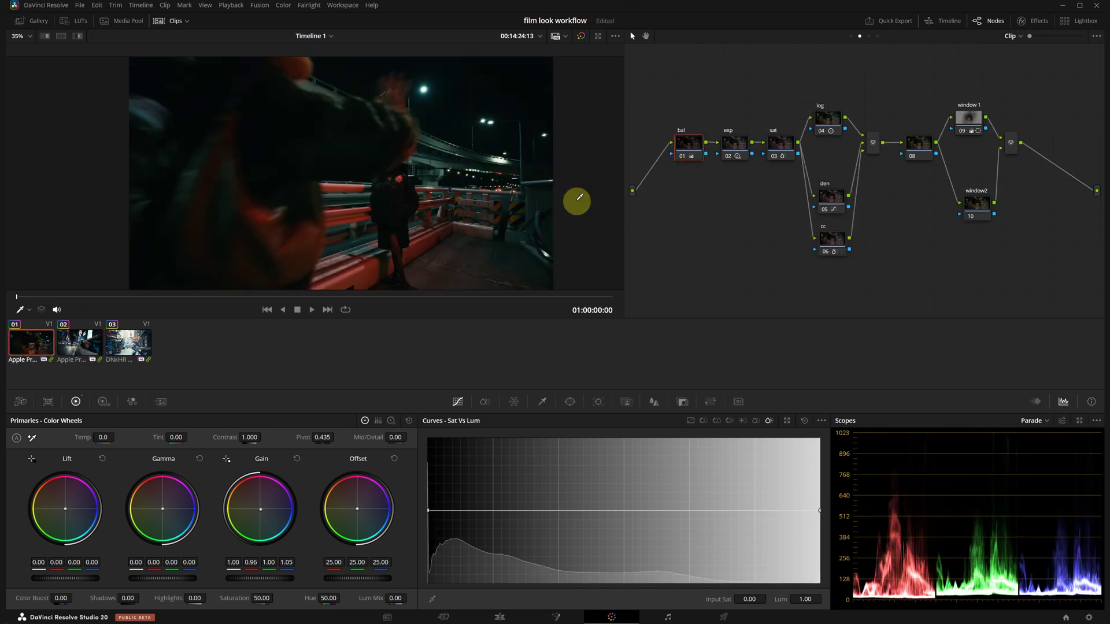
{"action": "left_click", "coordinate": [78, 352]}
{"action": "left_click", "coordinate": [721, 171]}
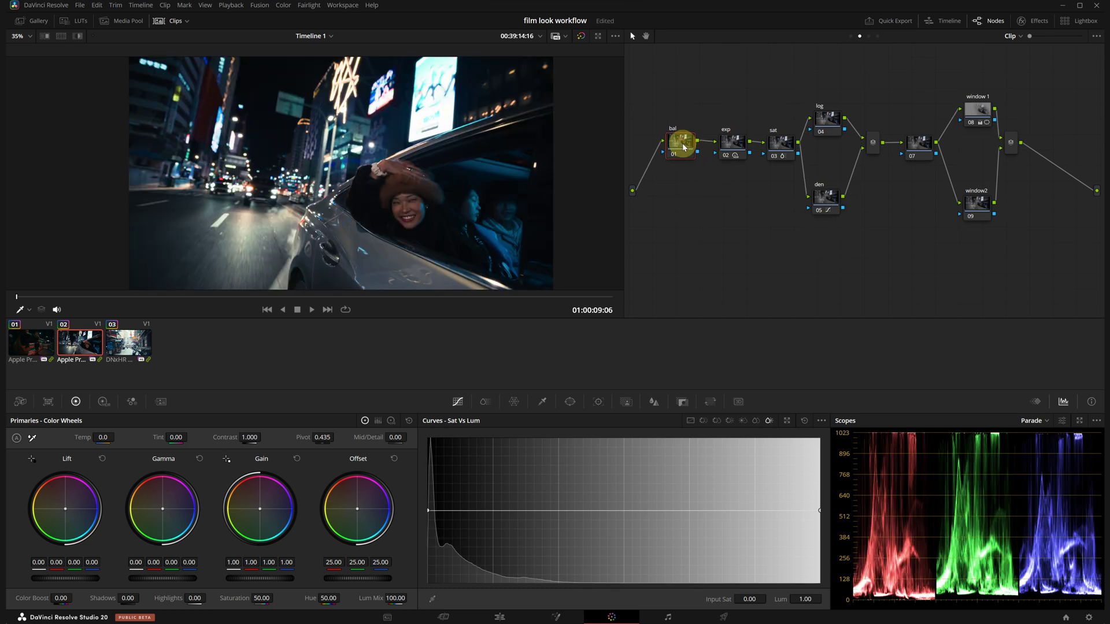
{"action": "key", "text": "ctrl+v"}
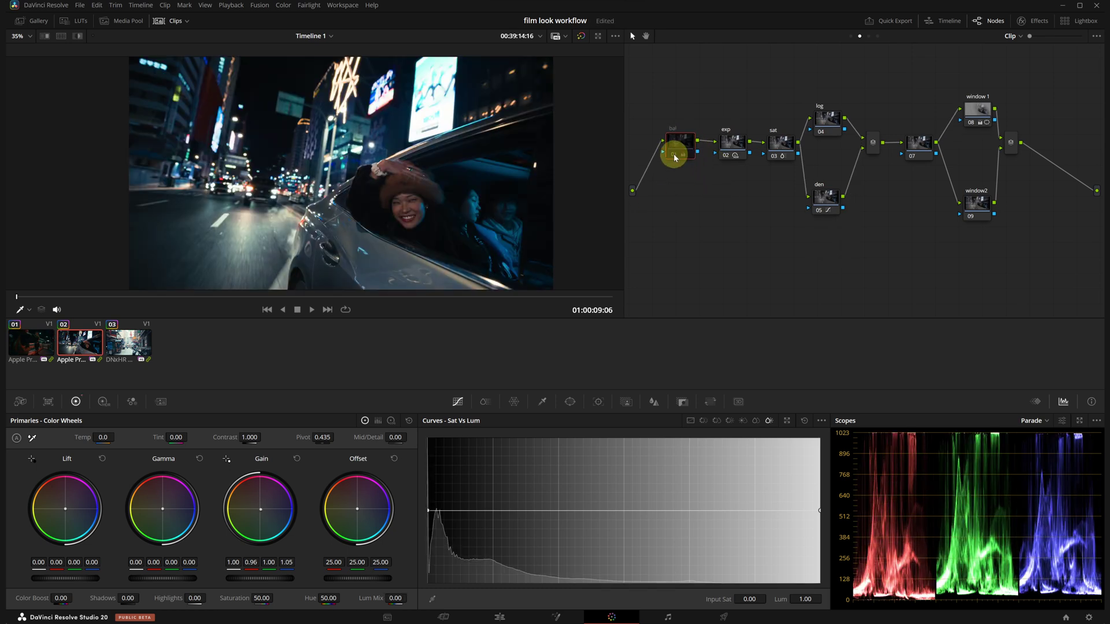
Adjust the Gain in clip 02's bal node to about 1.01 green and 0.97 blue, and compare it with clip 01
{"action": "left_click", "coordinate": [260, 509]}
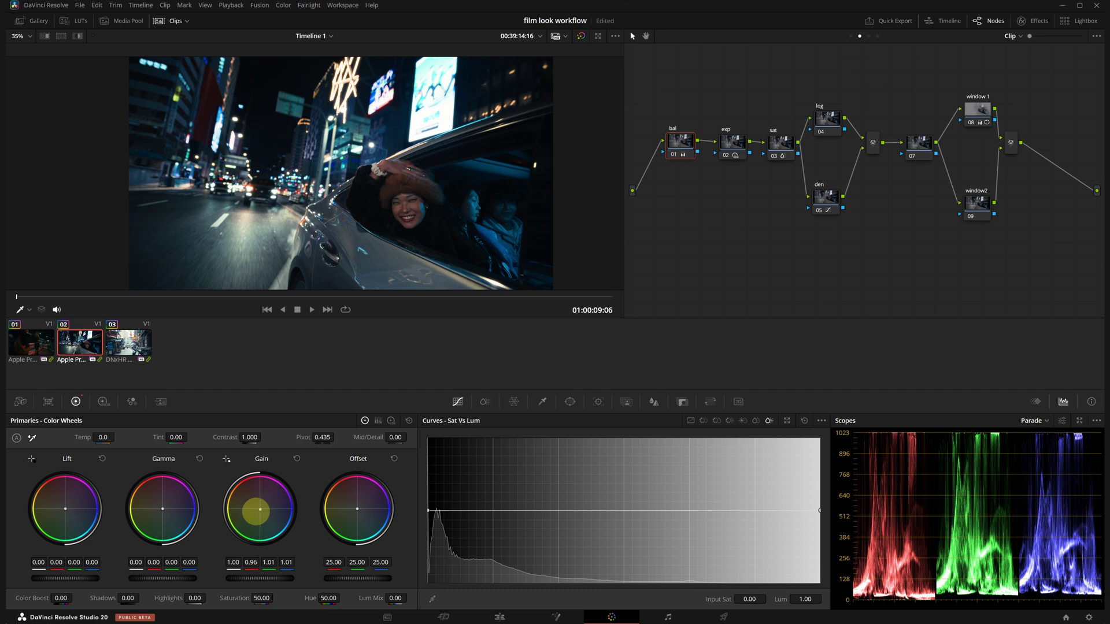
{"action": "left_click", "coordinate": [52, 342]}
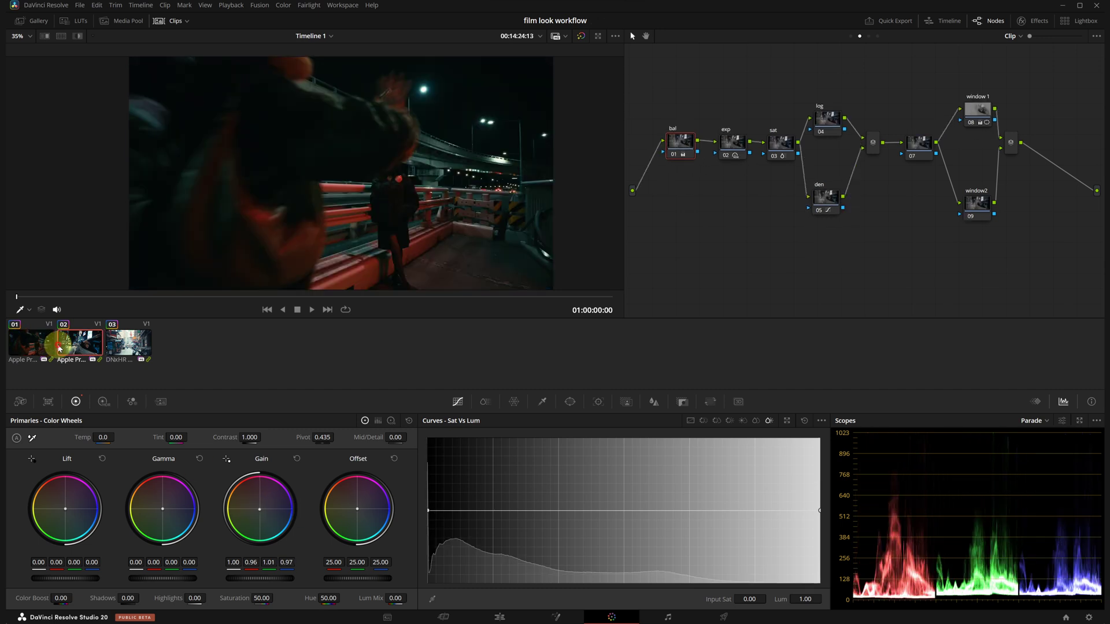
{"action": "left_click", "coordinate": [60, 348]}
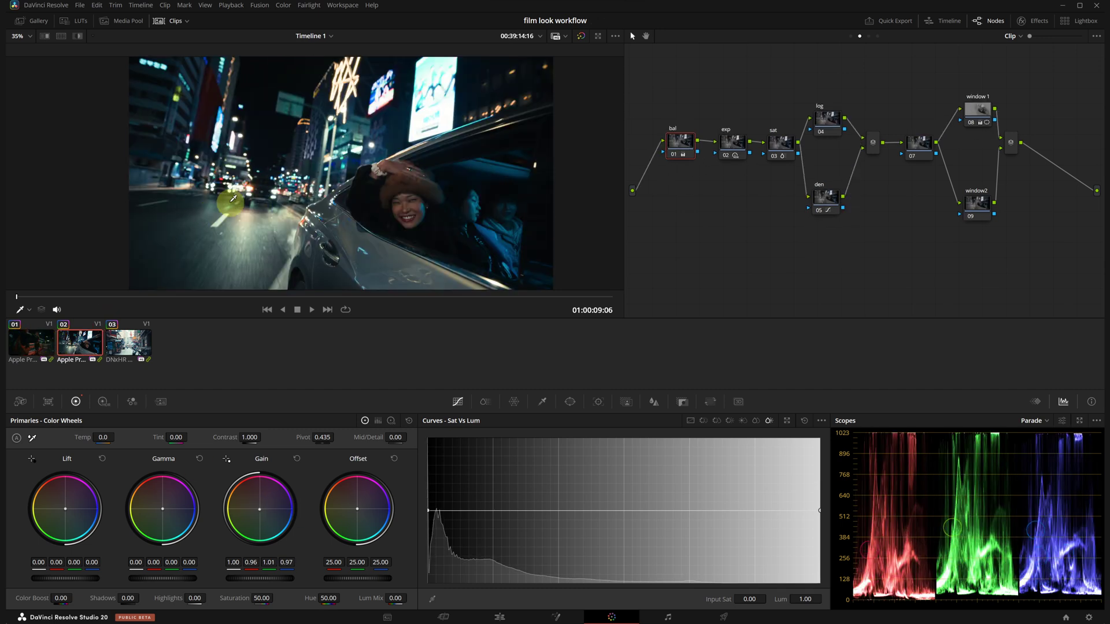
Copy clip 02's bal node grade to clip 03's bal node and move that node slightly away from exp
{"action": "left_click", "coordinate": [136, 346]}
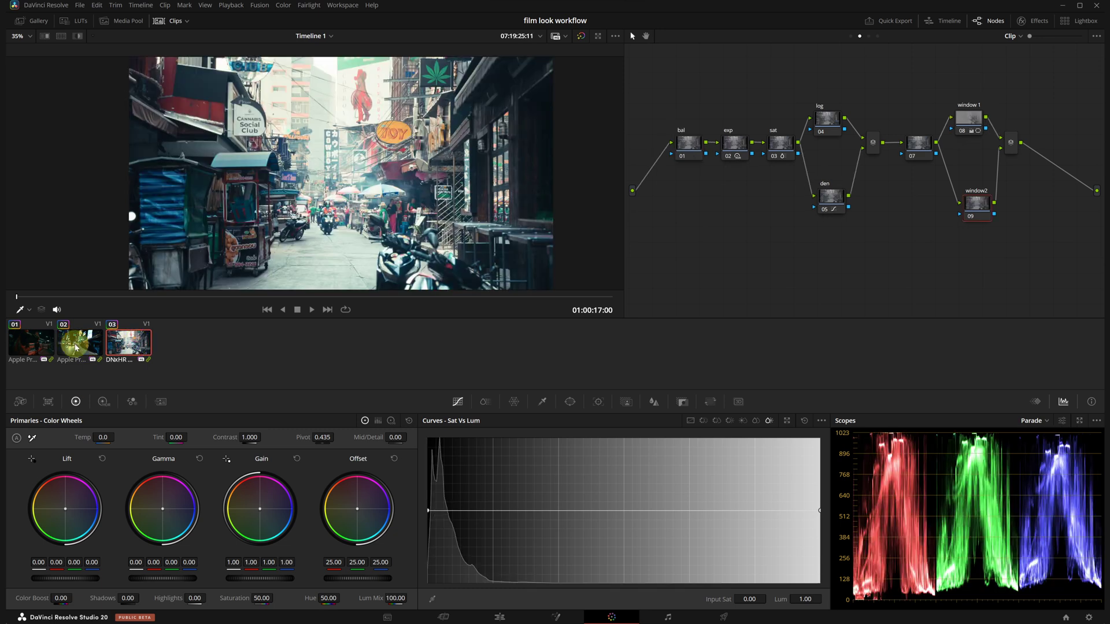
{"action": "left_click", "coordinate": [71, 347]}
{"action": "left_click", "coordinate": [116, 347]}
{"action": "left_click", "coordinate": [694, 134]}
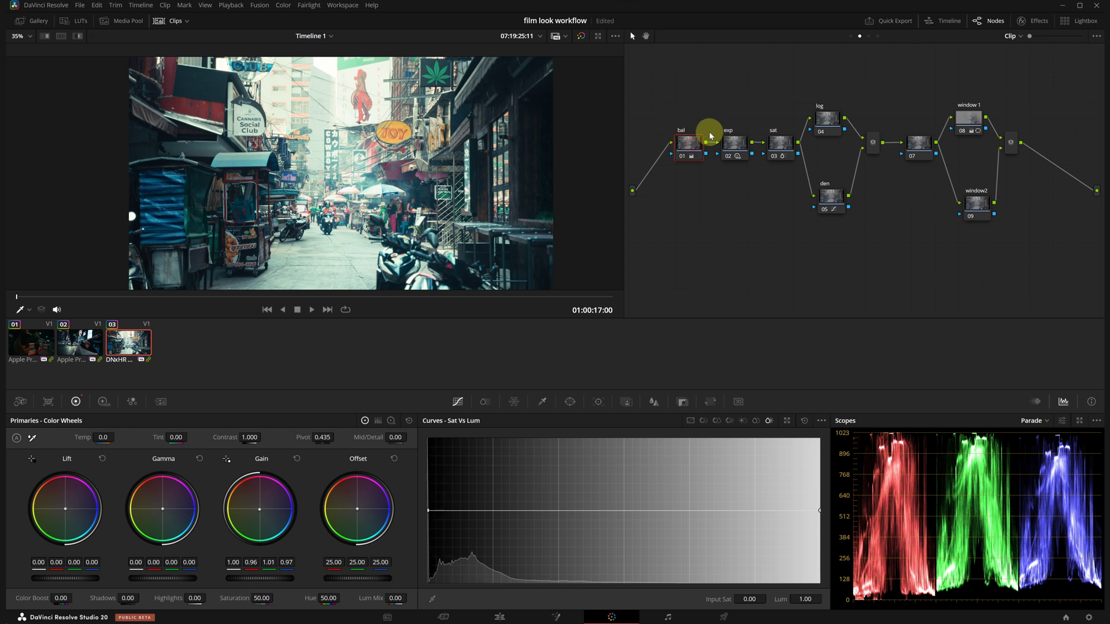
{"action": "left_click_drag", "start_coordinate": [689, 146], "coordinate": [679, 144]}
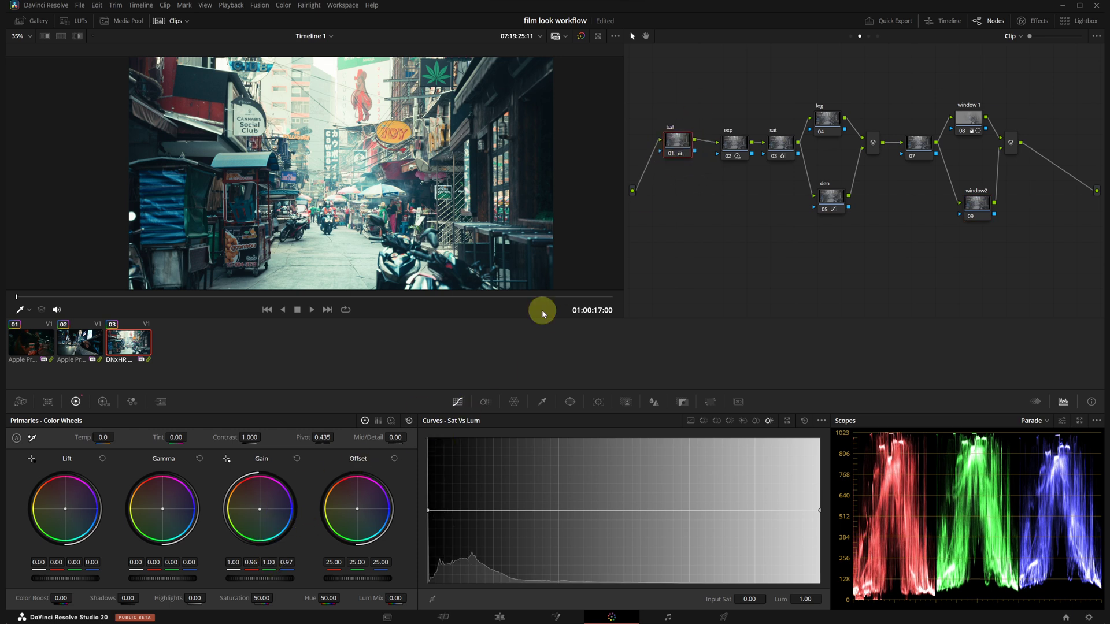
Lower the HDR wheel exposure in clip 03's exp node to darken the bright street
{"action": "left_click", "coordinate": [735, 146]}
{"action": "left_click", "coordinate": [103, 402]}
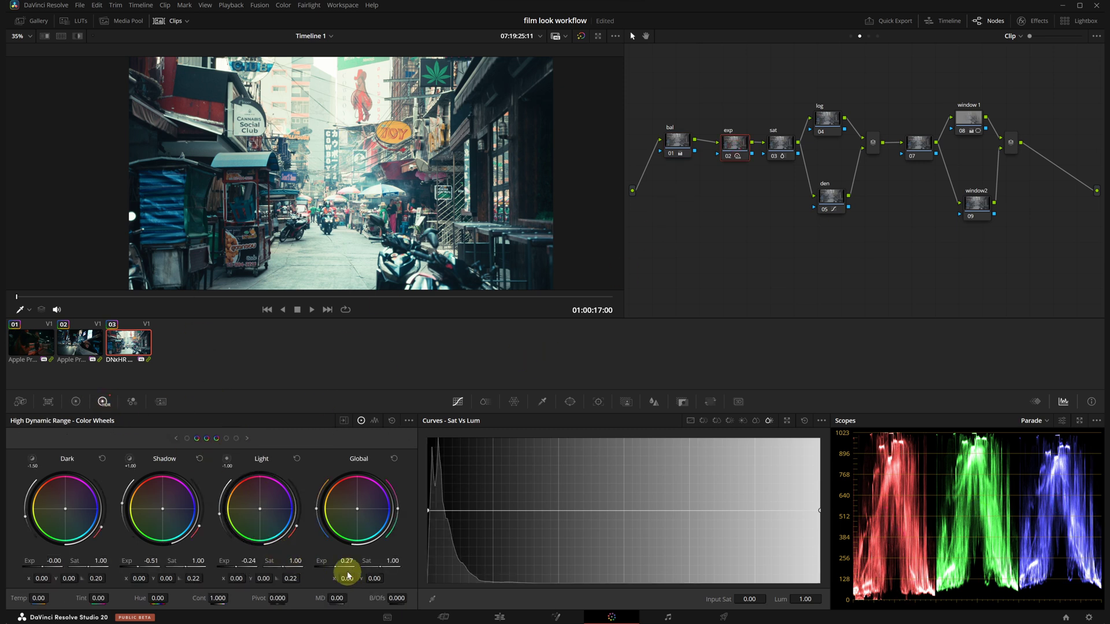
{"action": "left_click_drag", "start_coordinate": [335, 568], "coordinate": [171, 598]}
{"action": "left_click_drag", "start_coordinate": [226, 567], "coordinate": [92, 578]}
Lower the log Shadow level slightly in clip 03's log node
{"action": "left_click", "coordinate": [818, 116]}
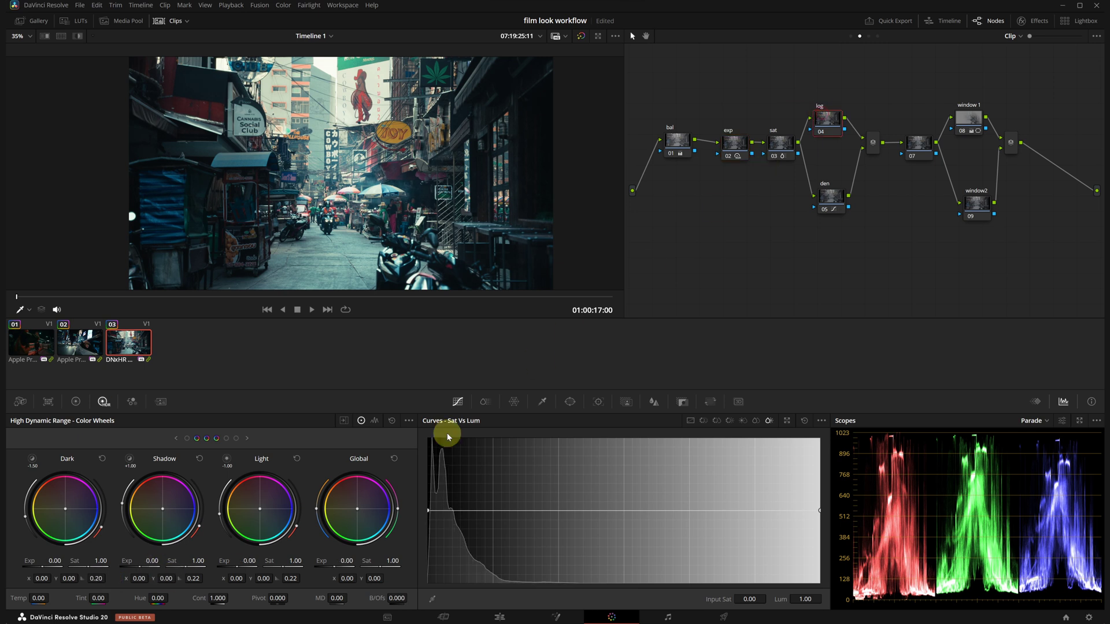
{"action": "left_click", "coordinate": [75, 401]}
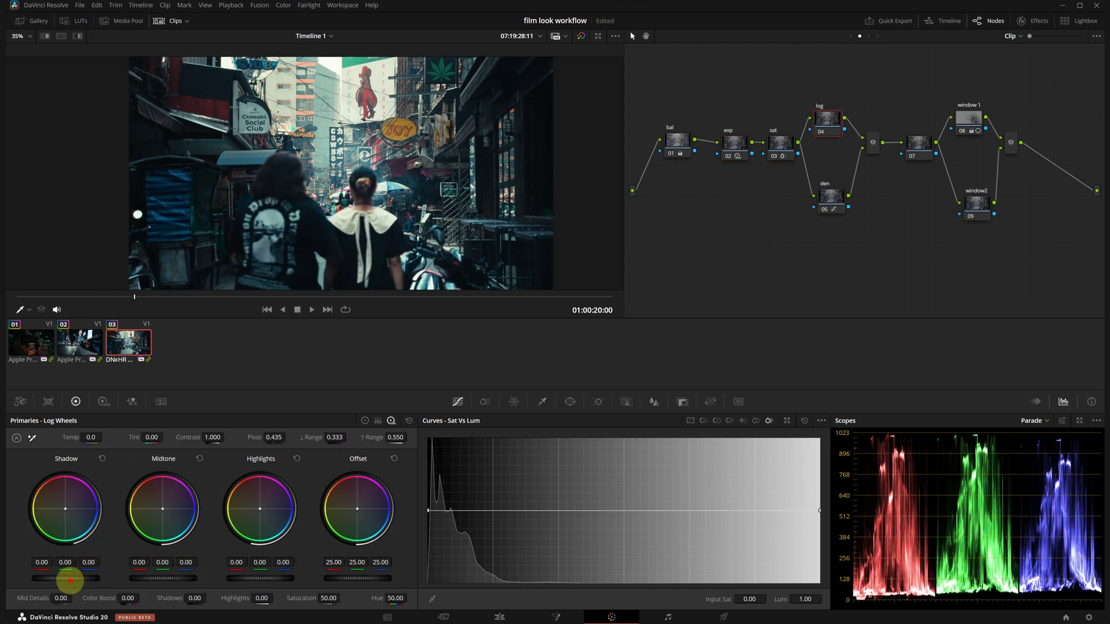
{"action": "mouse_move", "coordinate": [70, 579]}
{"action": "left_mouse_down"}
{"action": "mouse_move", "coordinate": [20, 568]}
{"action": "mouse_move", "coordinate": [67, 582]}
{"action": "left_mouse_up"}
View clips 01, 02 and 03 in turn to compare their finished looks, ending on clip 02
{"action": "left_click", "coordinate": [32, 342]}
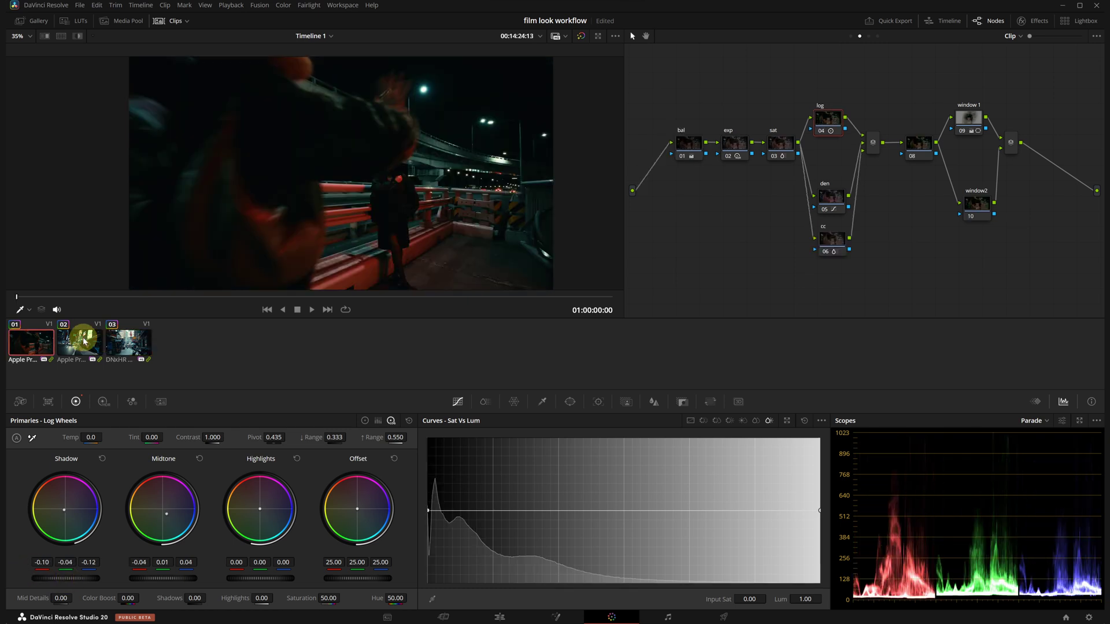
{"action": "left_click", "coordinate": [80, 343]}
{"action": "left_click", "coordinate": [117, 349]}
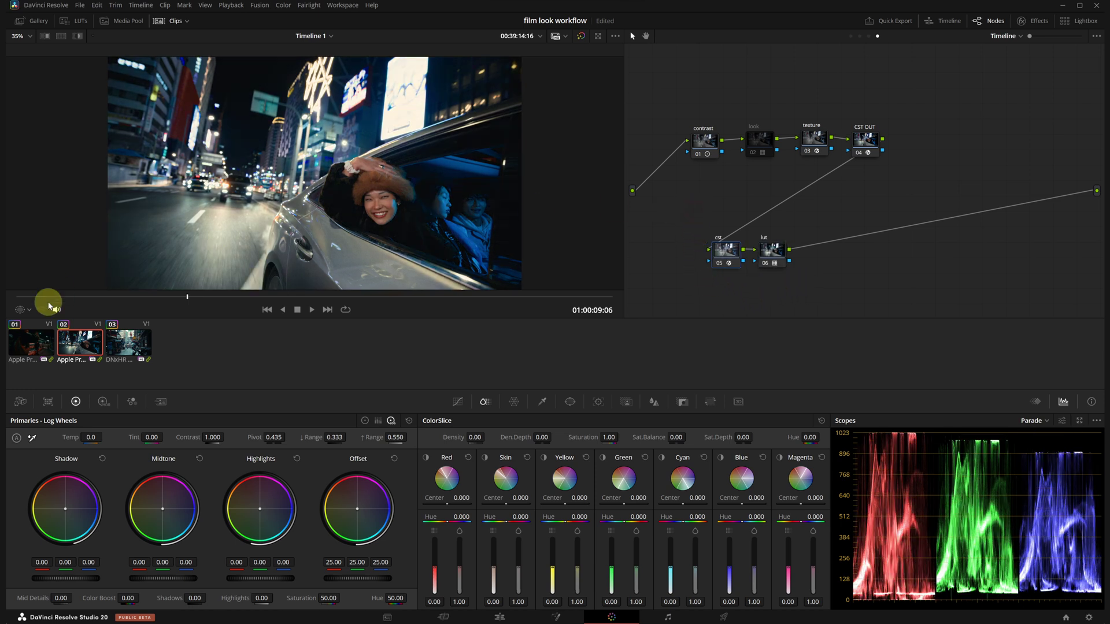
{"action": "left_click", "coordinate": [35, 345]}
{"action": "left_click", "coordinate": [76, 342]}
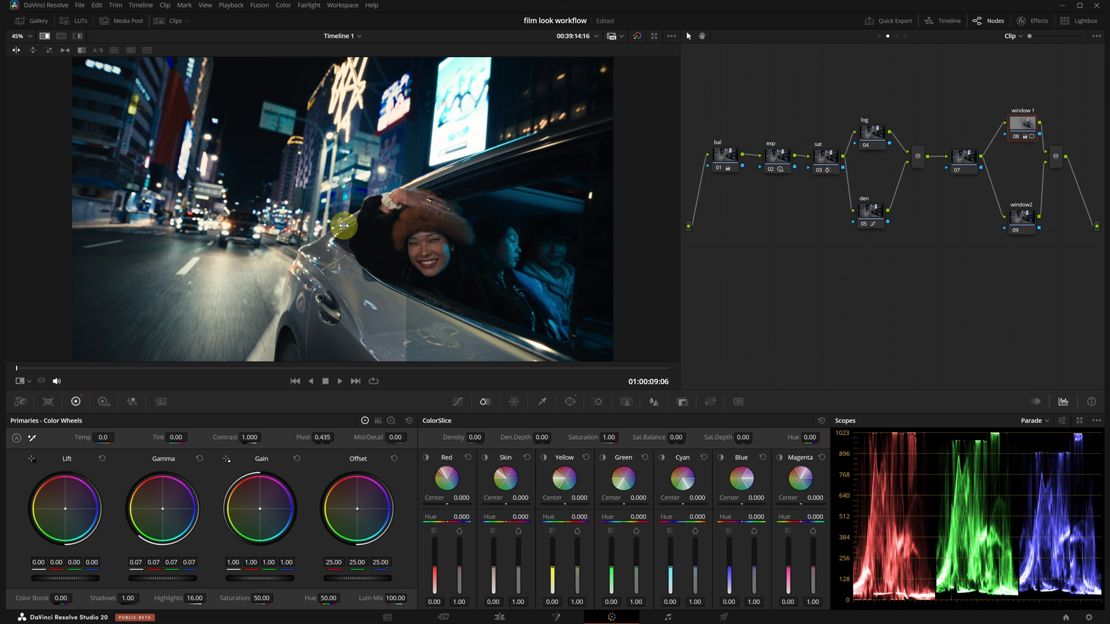